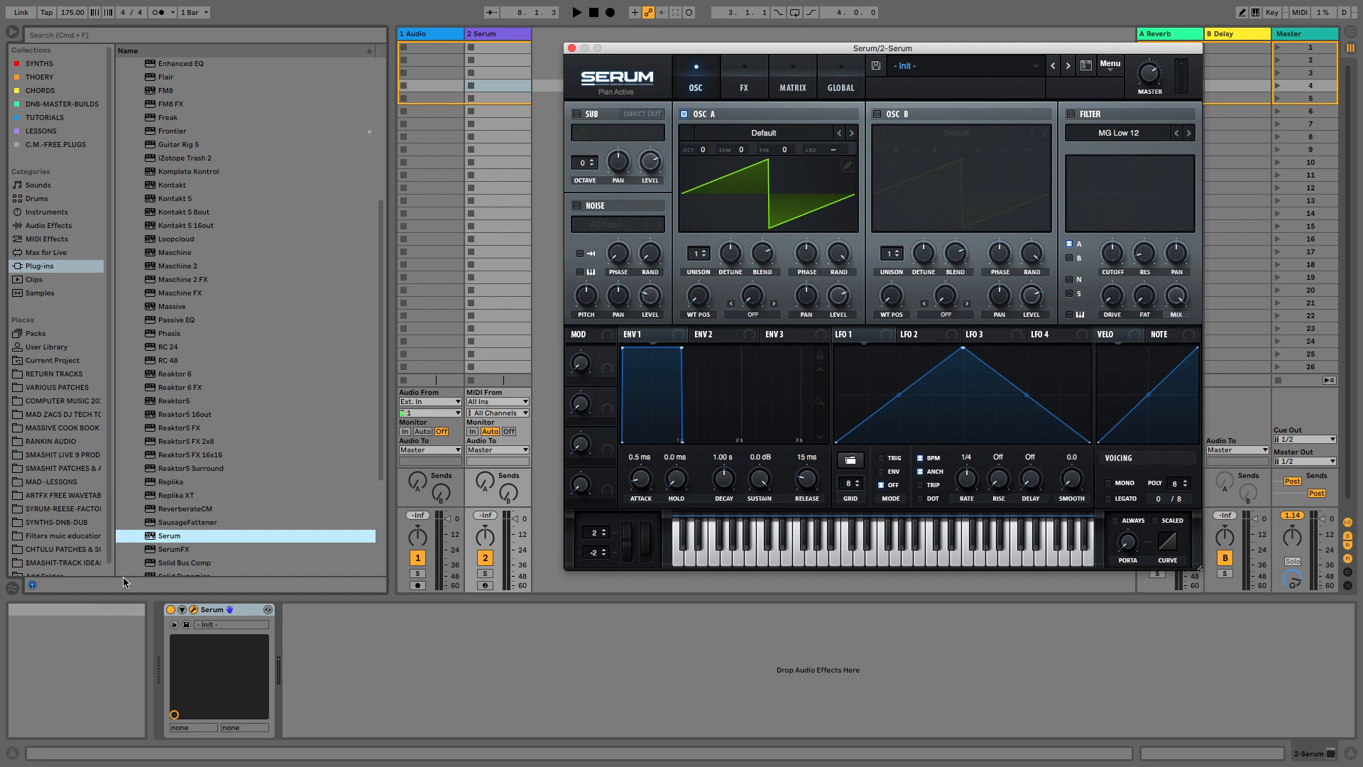
- Add Voxengo SPAN after Serum on the 2 Serum track and arm the track for recording
scroll(128, 571, "down", 5)
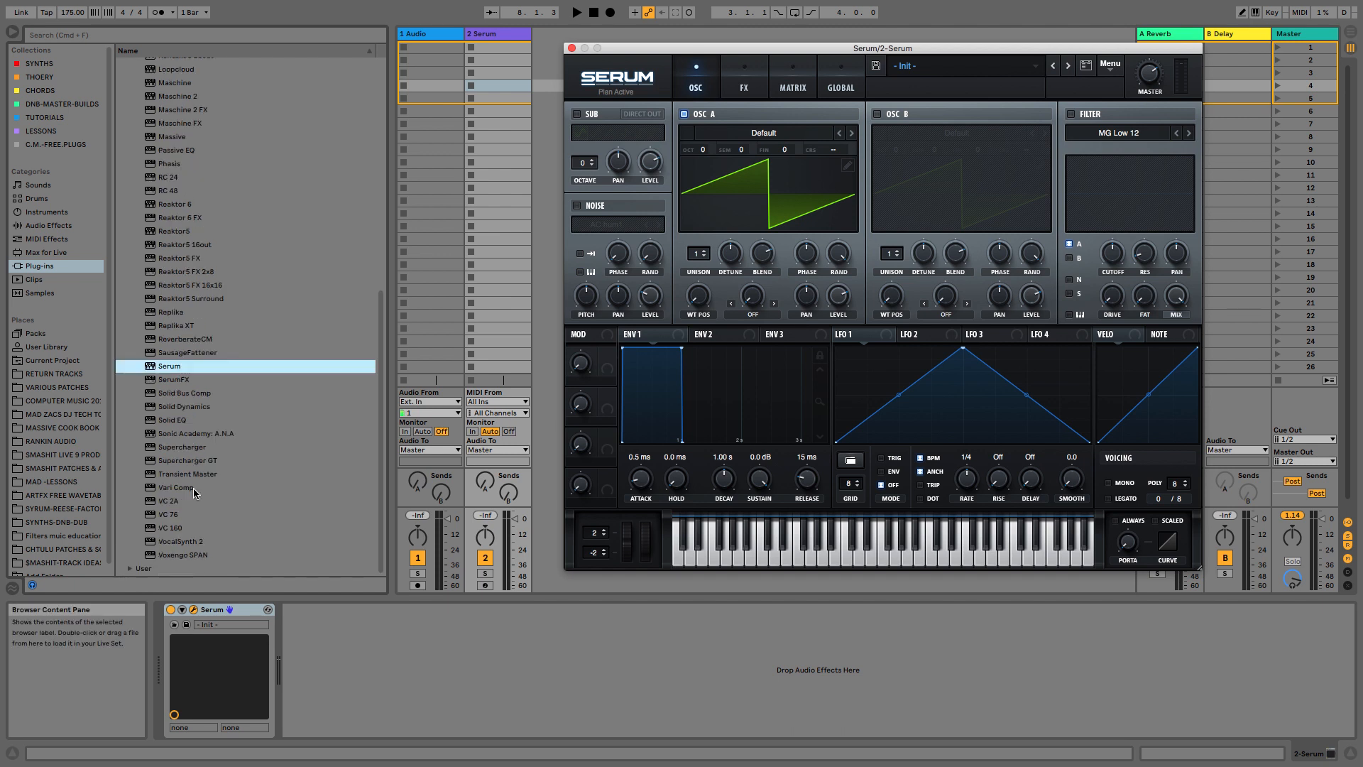
double_click(179, 556)
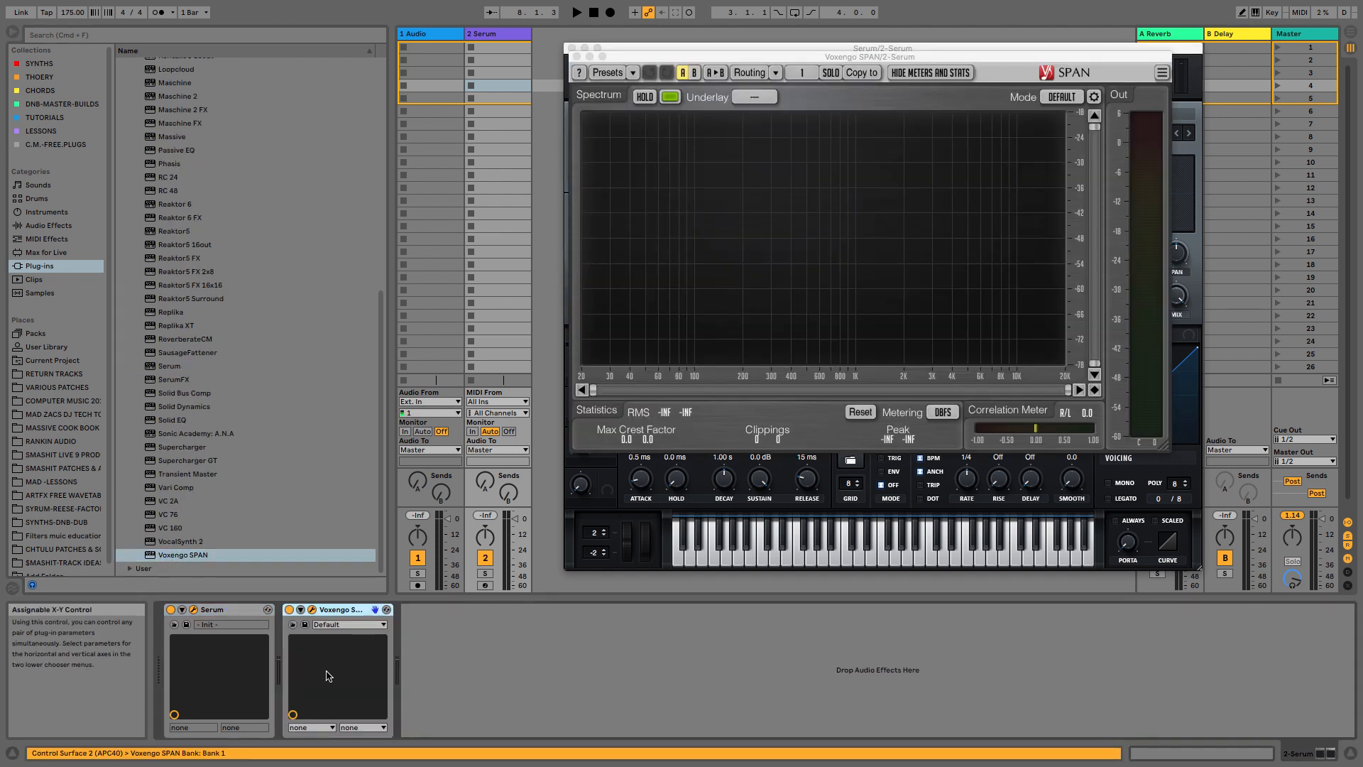
left_click(485, 586)
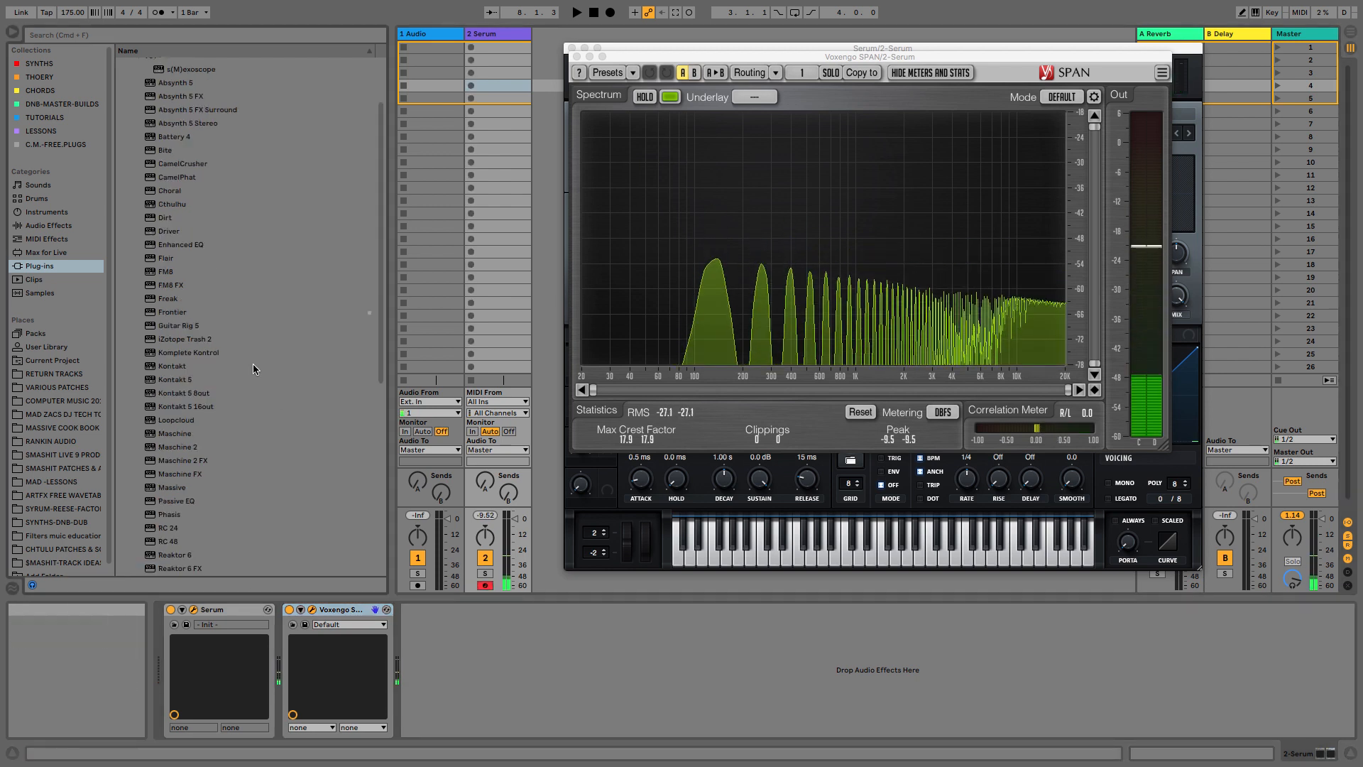
- Add s(M)exoscope after Voxengo SPAN in the device chain and raise its Time to about 0.27
scroll(251, 327, "up", 10)
left_click(182, 145)
left_click_drag(183, 149, 534, 653)
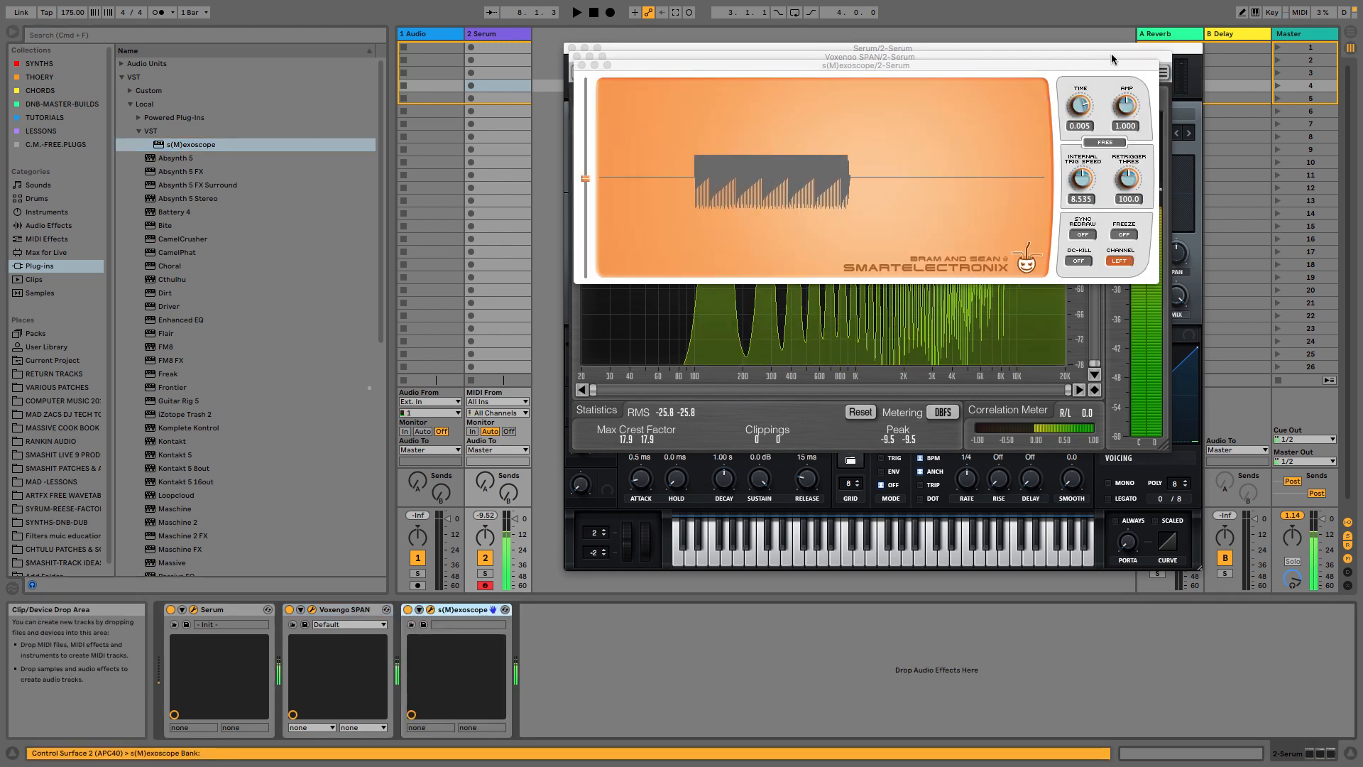
mouse_move(1080, 105)
left_mouse_down()
mouse_move(1081, 190)
mouse_move(1081, 124)
left_mouse_up()
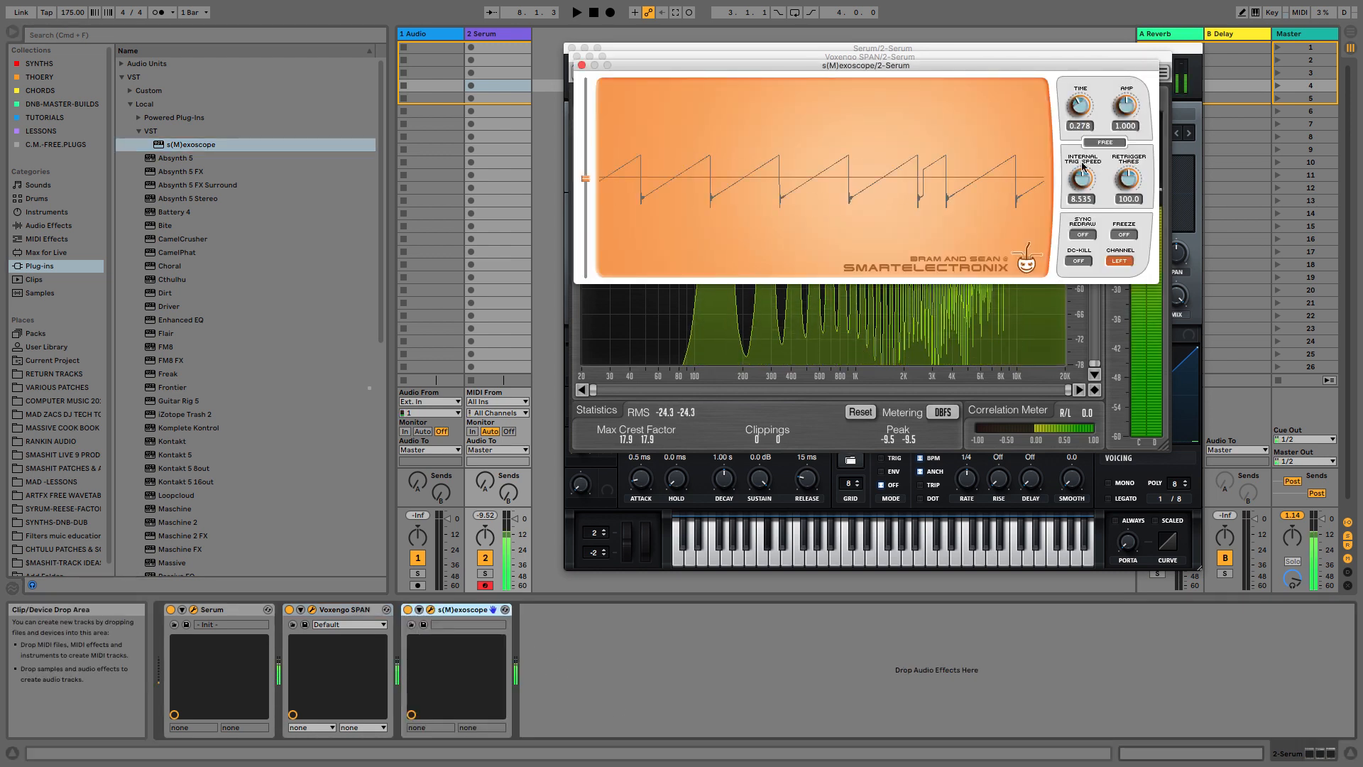
- Arrange the s(M)exoscope, SPAN and Serum windows so they no longer overlap and all three displays can be seen
left_click_drag(991, 64, 1221, 49)
left_click_drag(702, 57, 909, 321)
left_click_drag(756, 50, 283, 53)
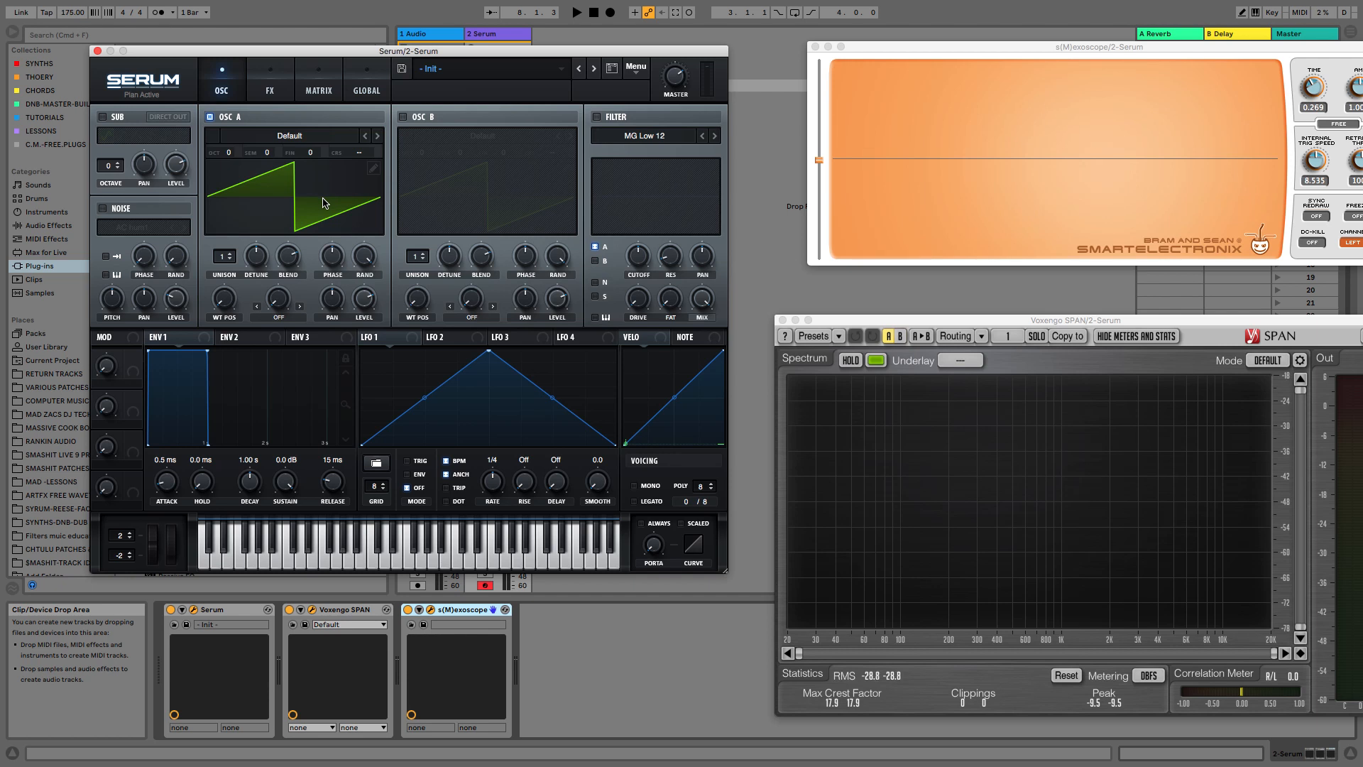
- Load the Analog wavetable Basic Shapes into OSC A
left_click(321, 142)
mouse_move(319, 152)
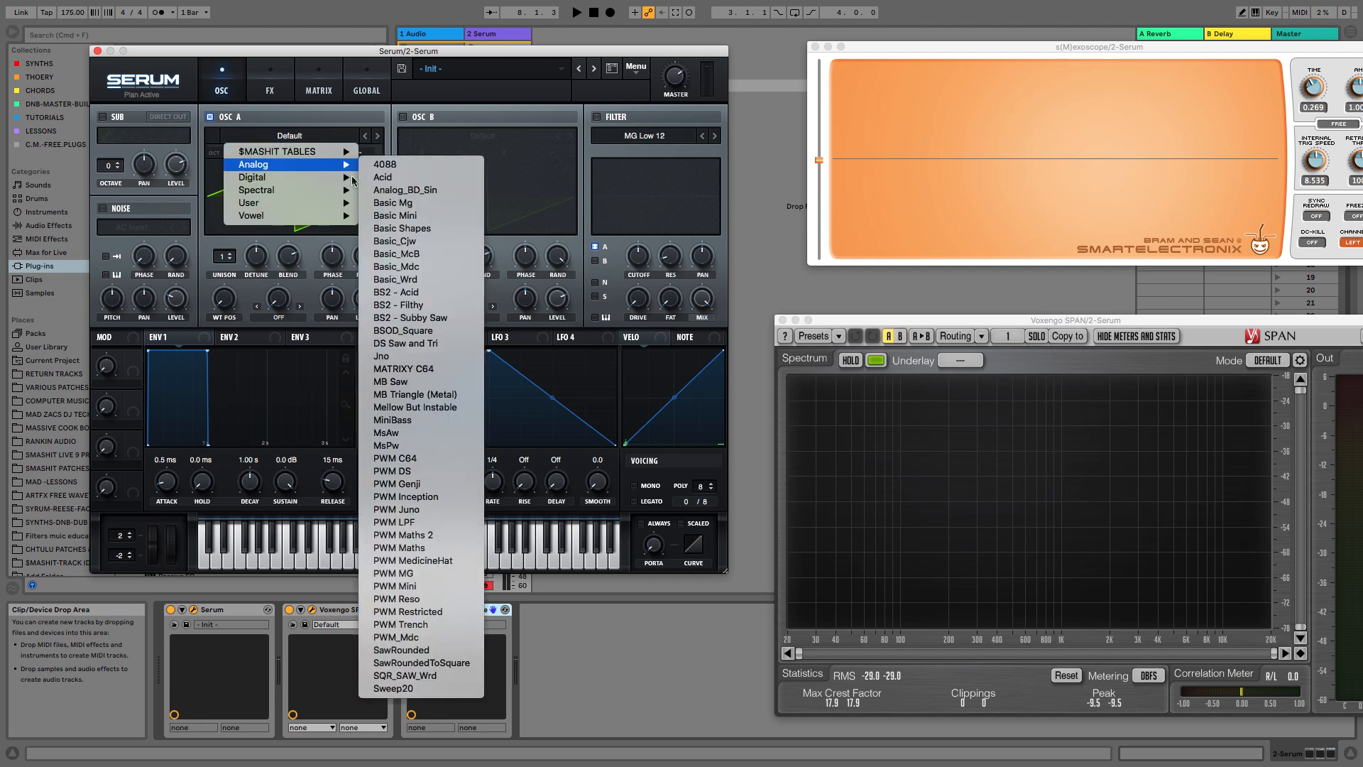
left_click(437, 228)
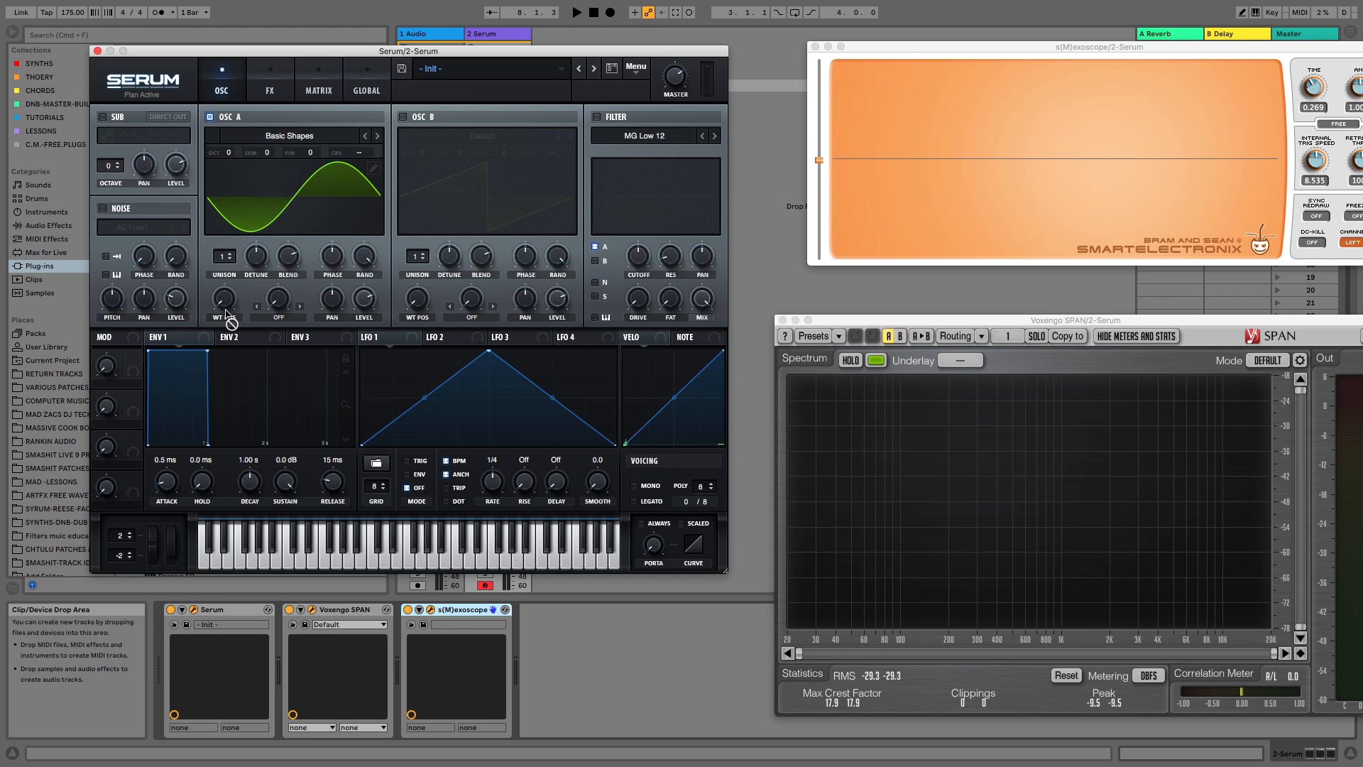
- Sweep OSC A's wavetable position through the Basic Shapes frames in 2D and 3D views, and return it to the sine frame
left_click_drag(224, 297, 225, 281)
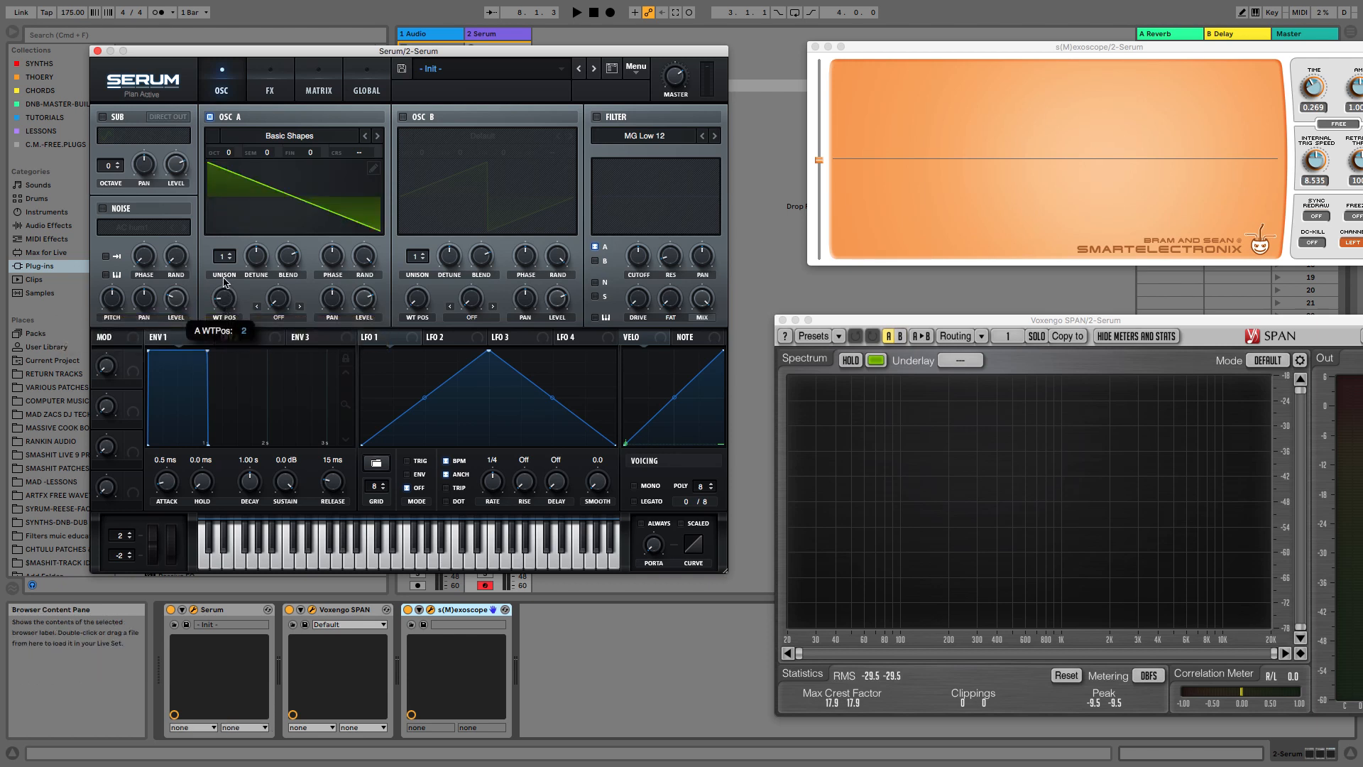
left_click_drag(224, 265, 229, 351)
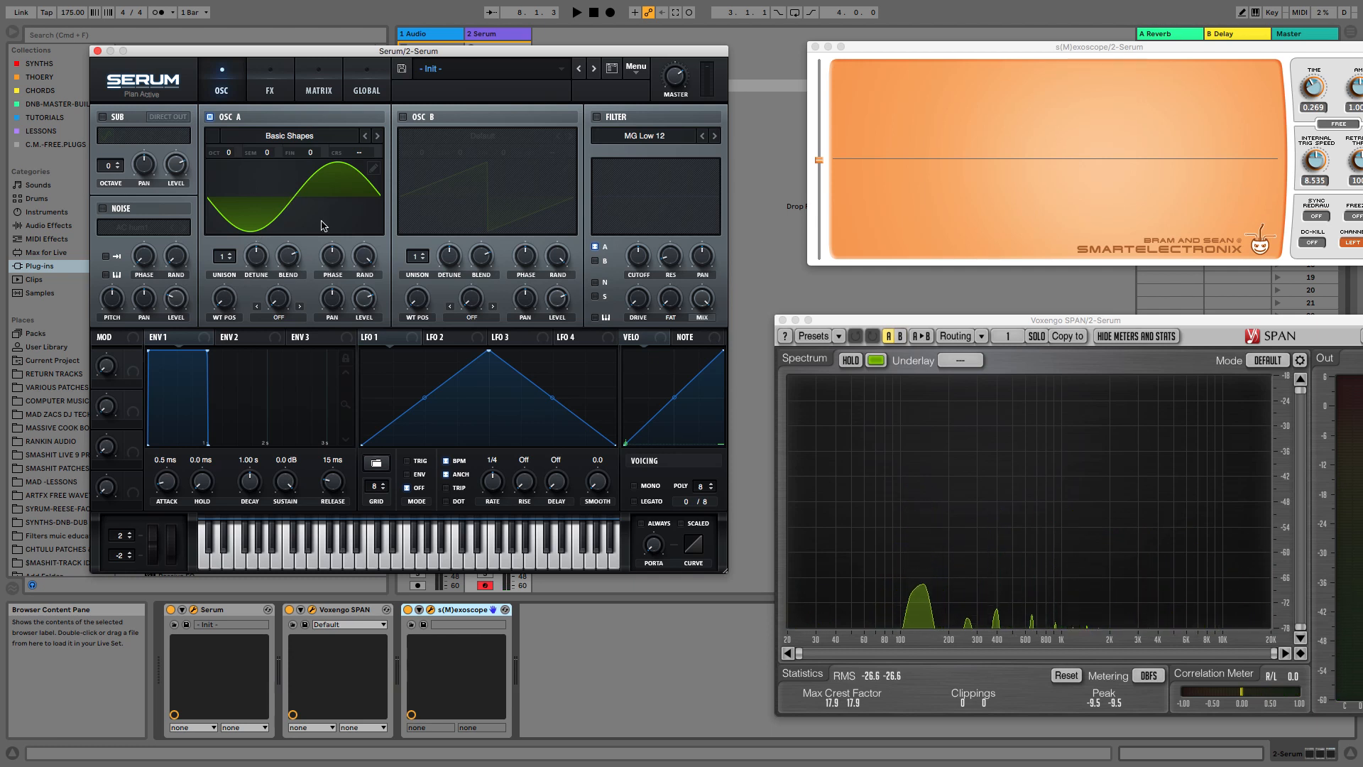
left_click(297, 198)
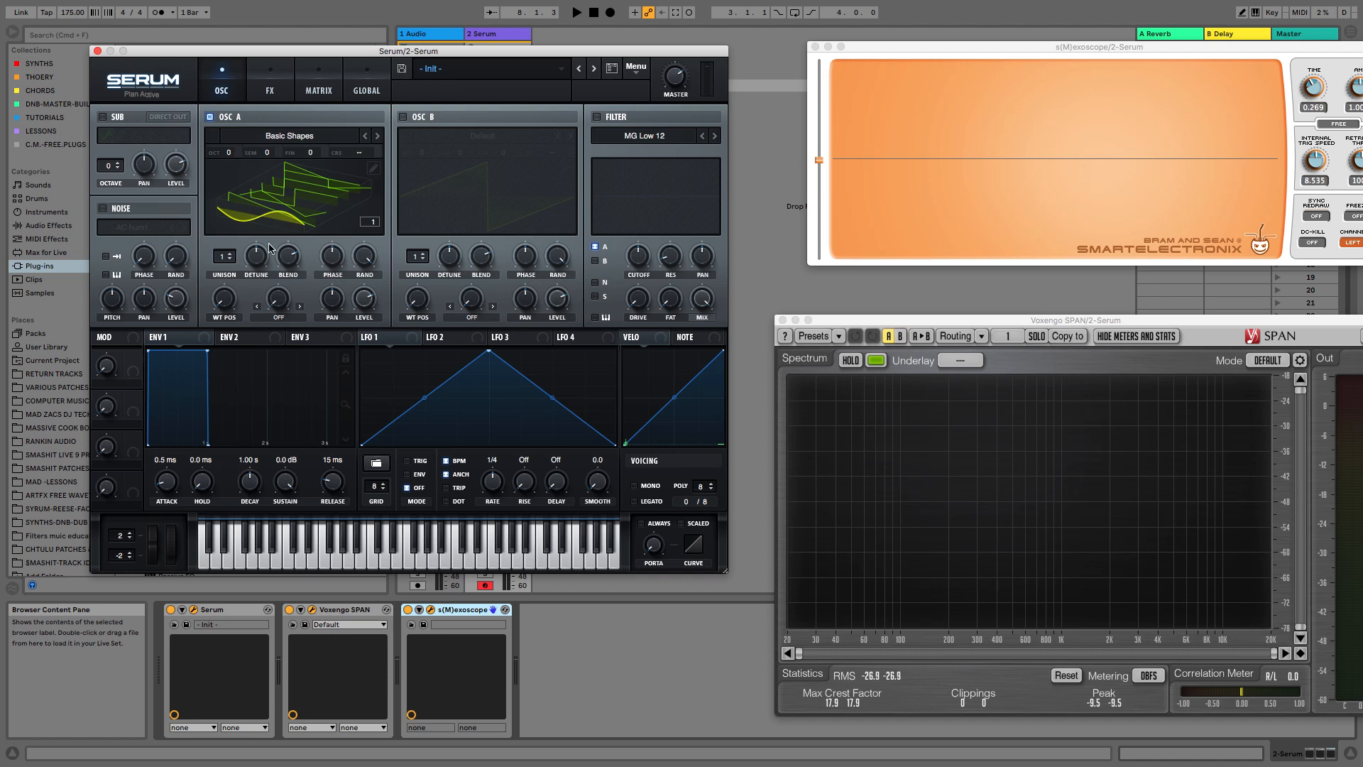
left_click_drag(232, 305, 267, 201)
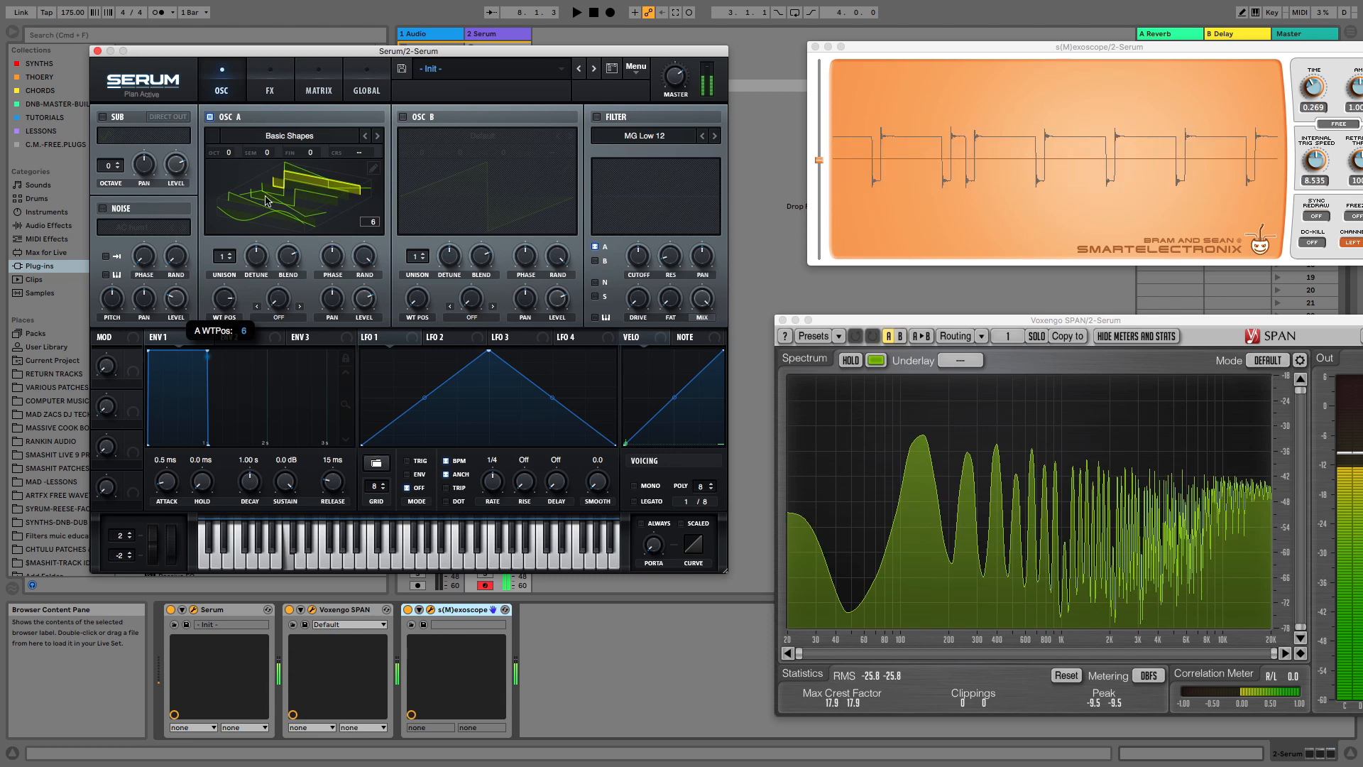
left_click(316, 206)
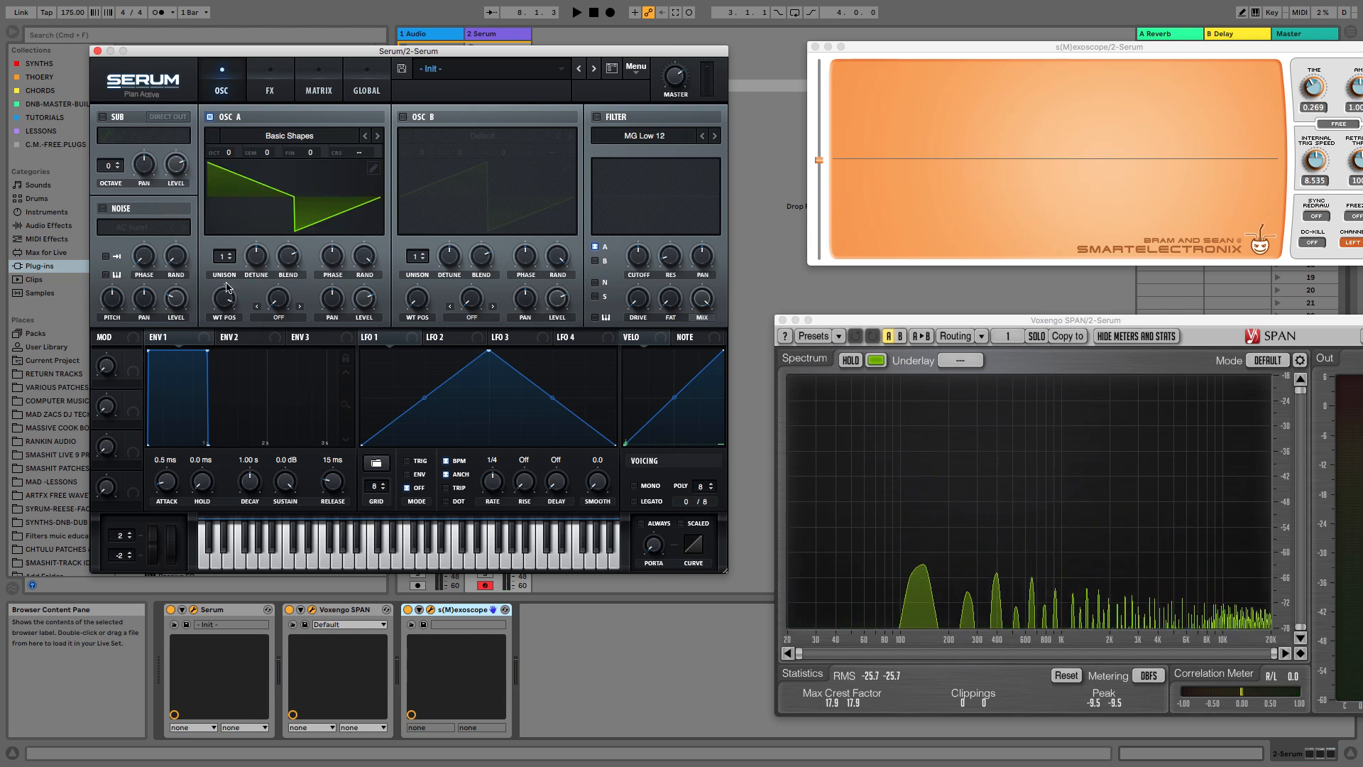
mouse_move(222, 296)
left_click_drag(222, 297, 221, 470)
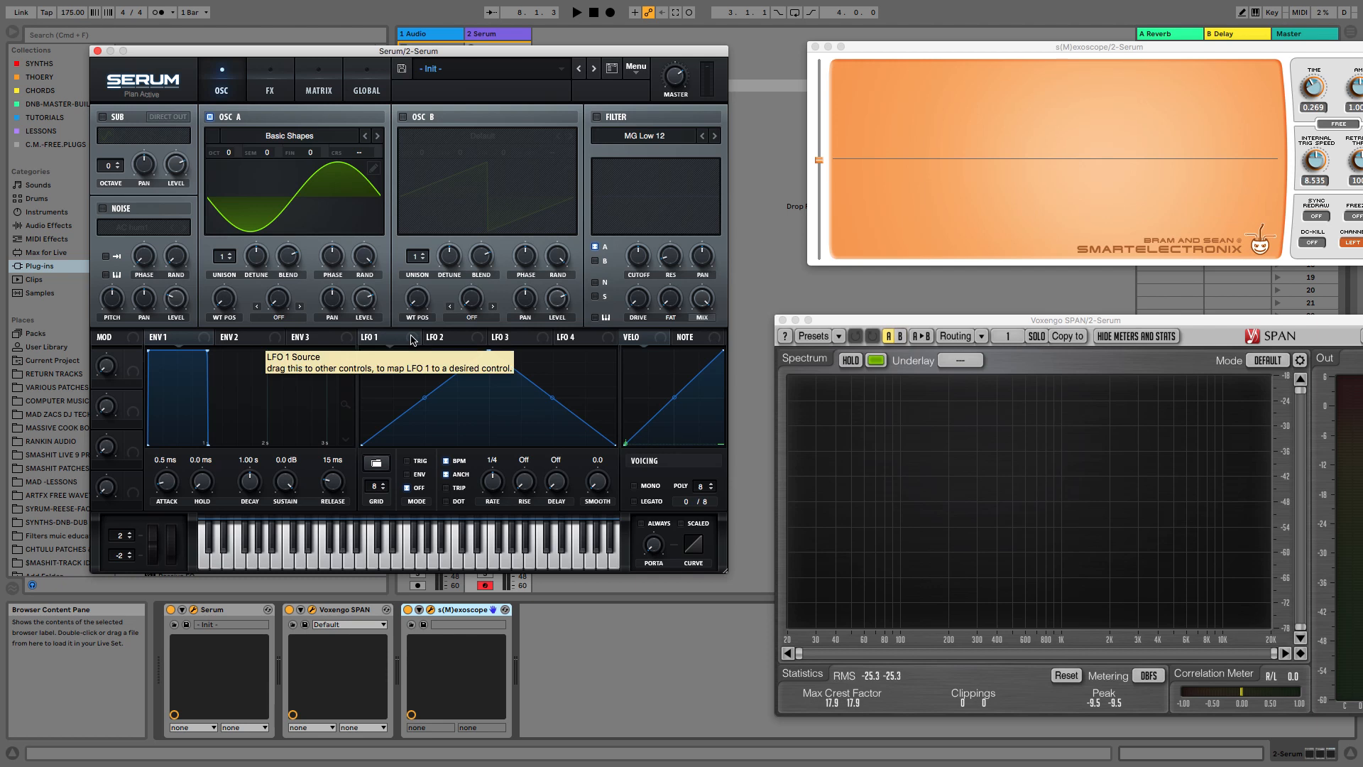
- Assign LFO 1 to OSC A's wavetable position and show LFO 1's shape for editing
left_click_drag(413, 339, 223, 297)
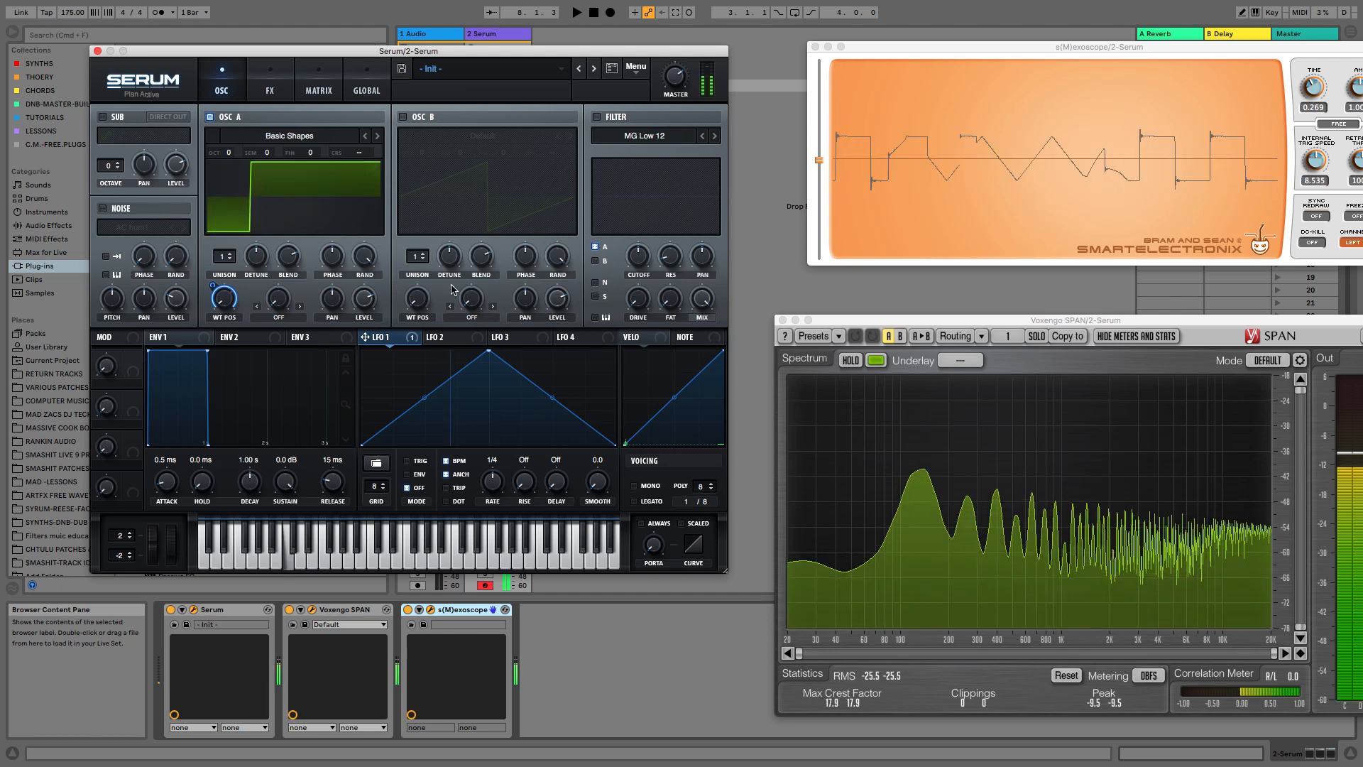
left_click(510, 336)
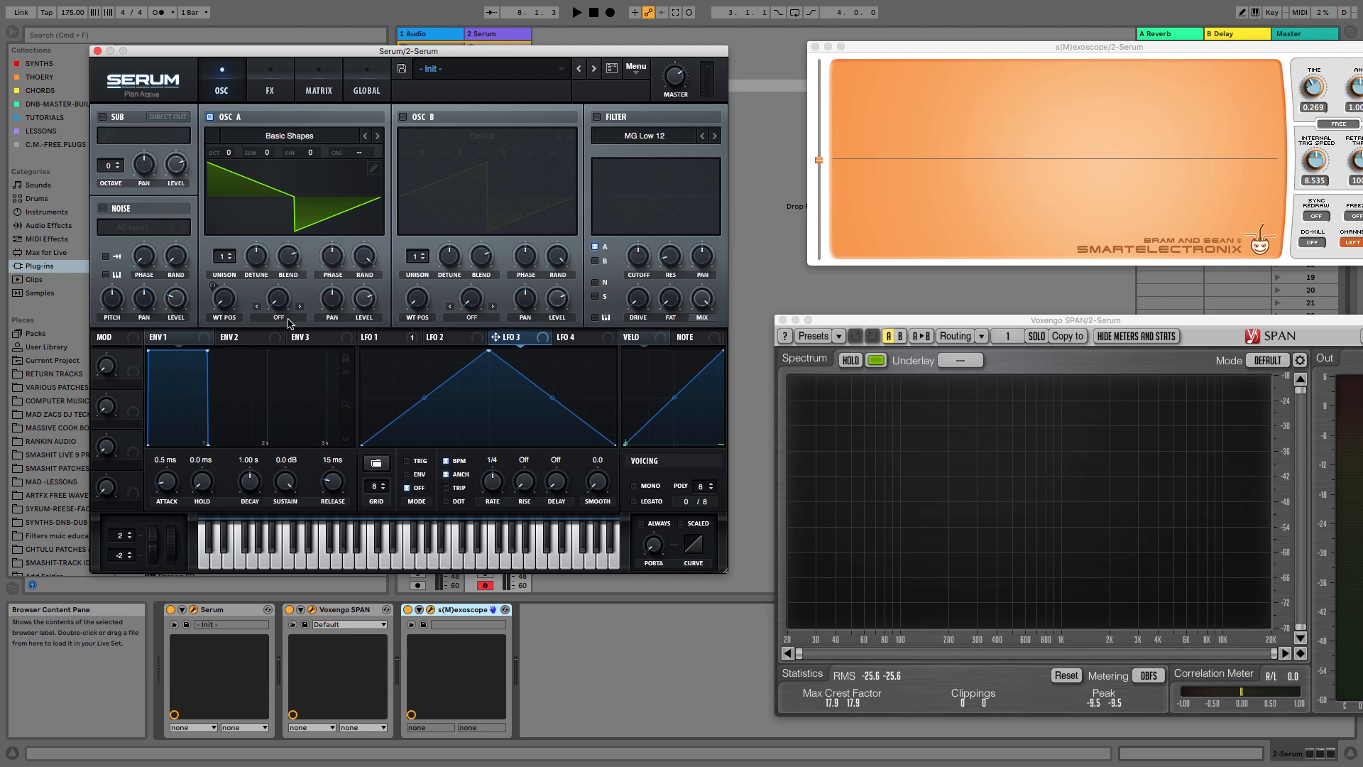
left_click(393, 338)
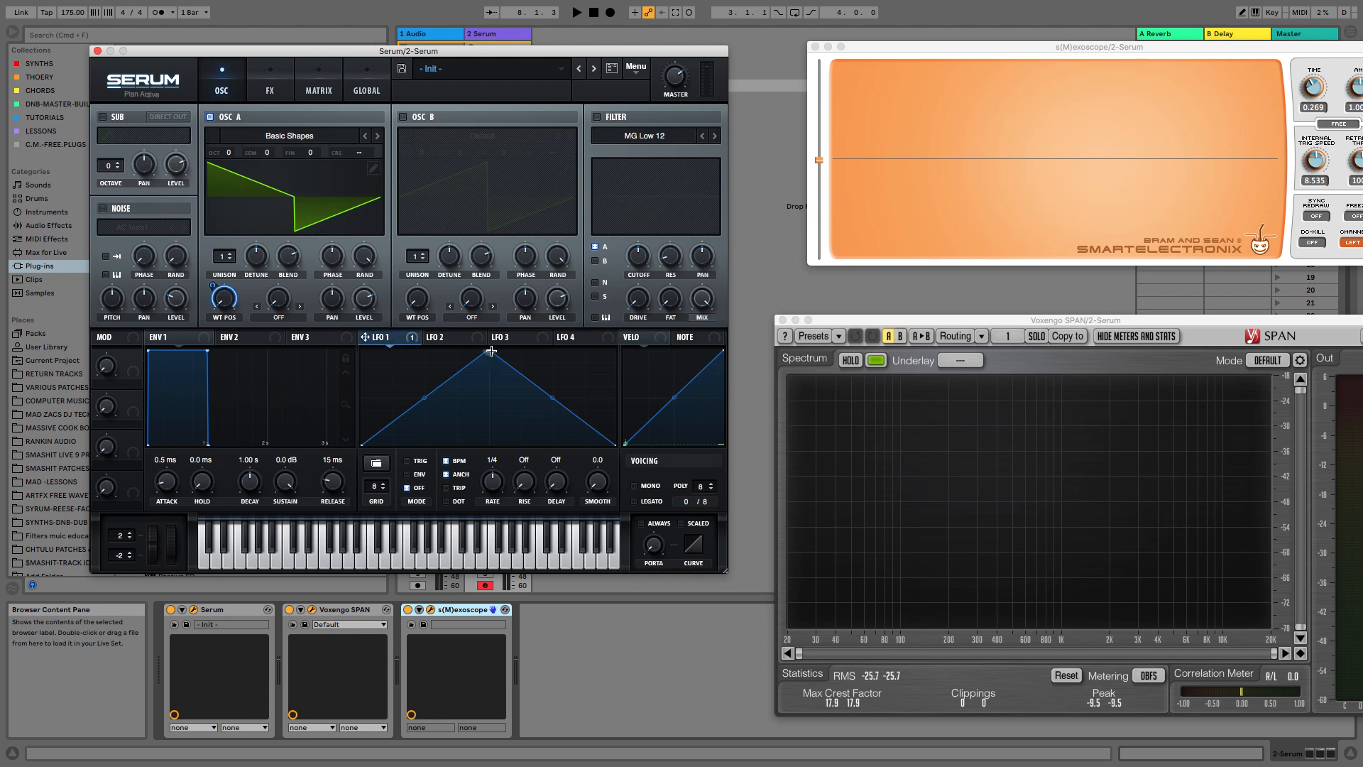
- Reshape LFO 1 from a triangle into a rising ramp and set its rate to 2 bar
left_click_drag(489, 350, 637, 345)
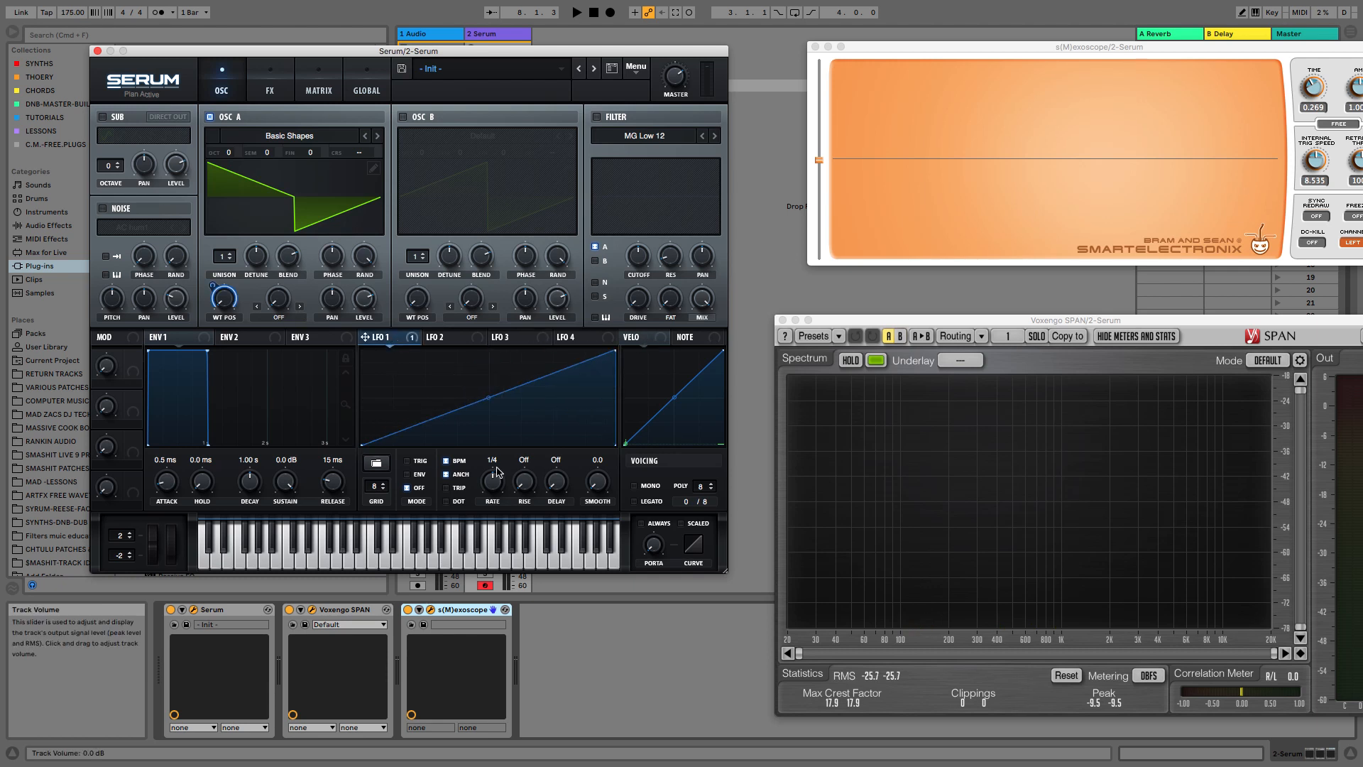
left_click_drag(495, 486, 491, 510)
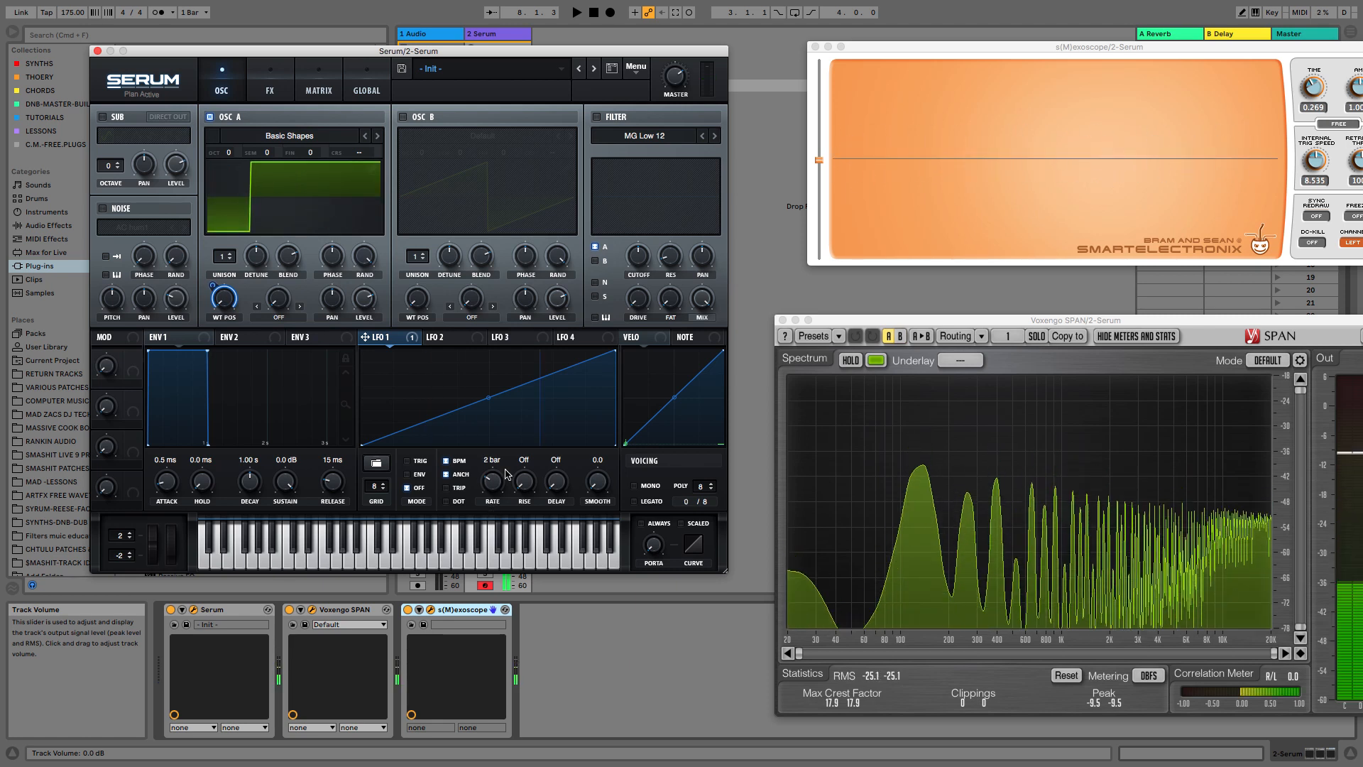
left_click_drag(495, 483, 494, 493)
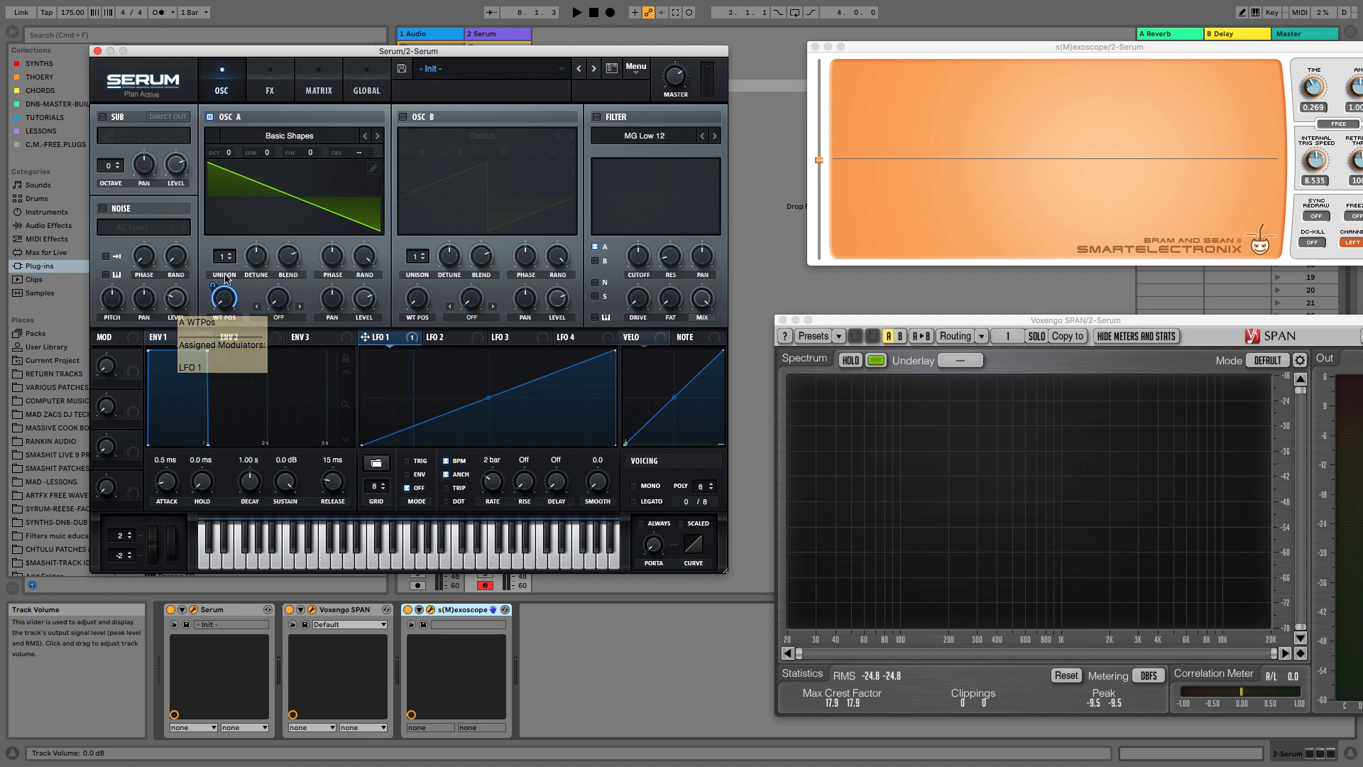
- Remove all modulators from OSC A's wavetable position and assign LFO 1 to its coarse pitch, with CRS at 12.44
right_click(223, 298)
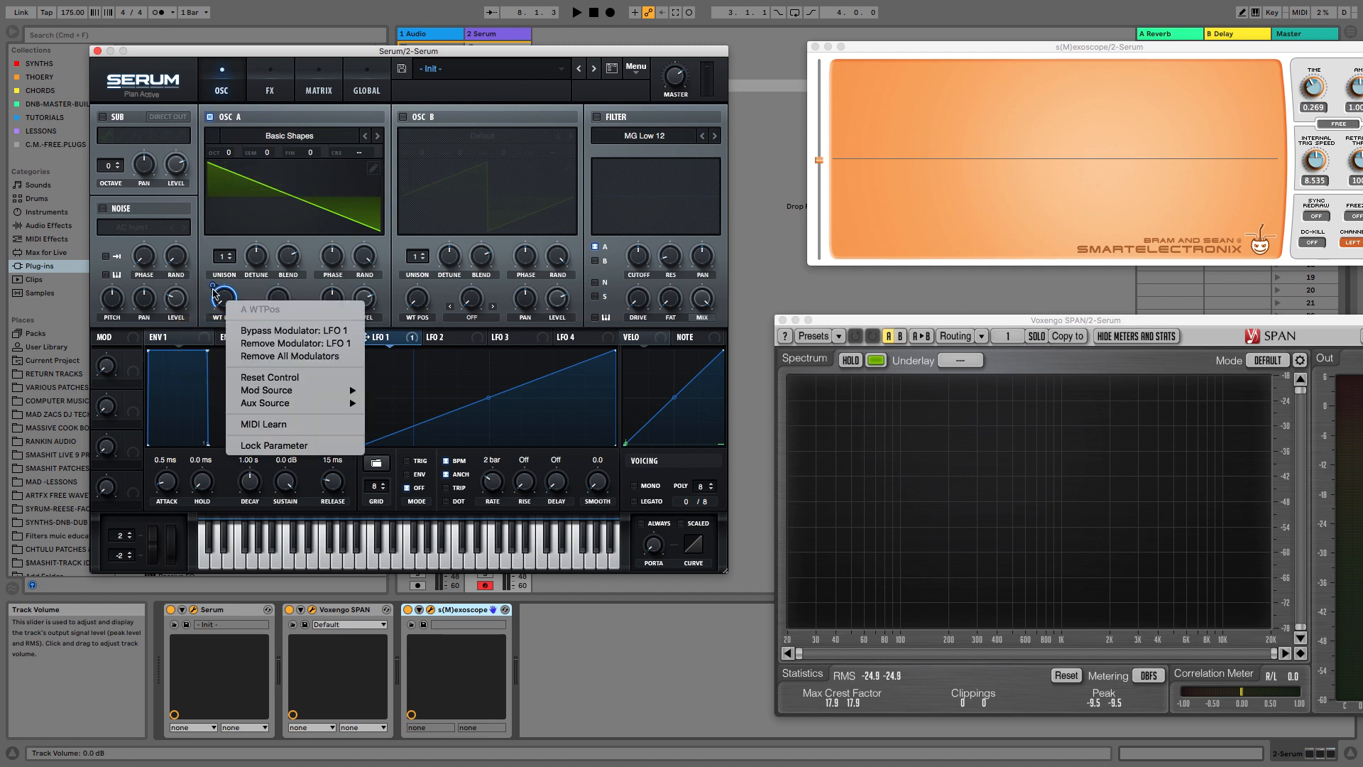
left_click(263, 356)
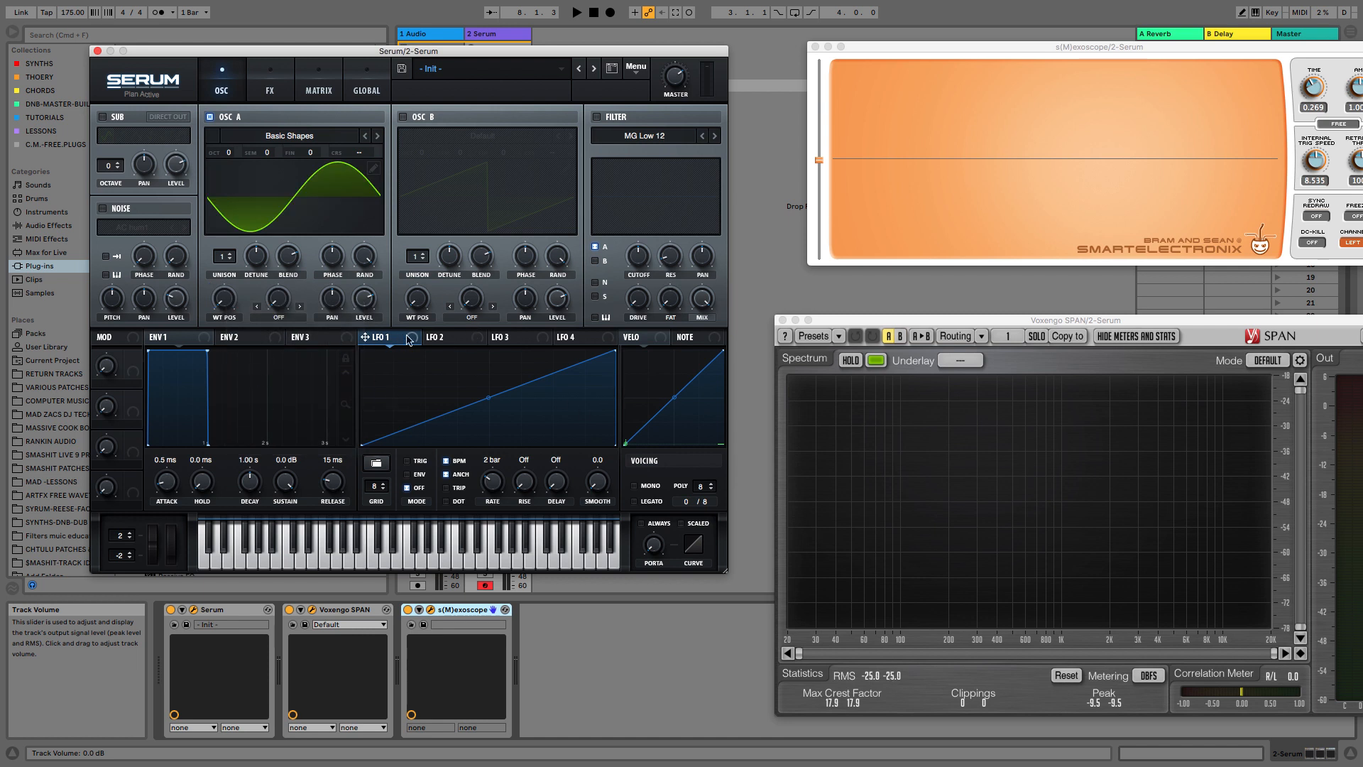
left_click_drag(412, 338, 372, 125)
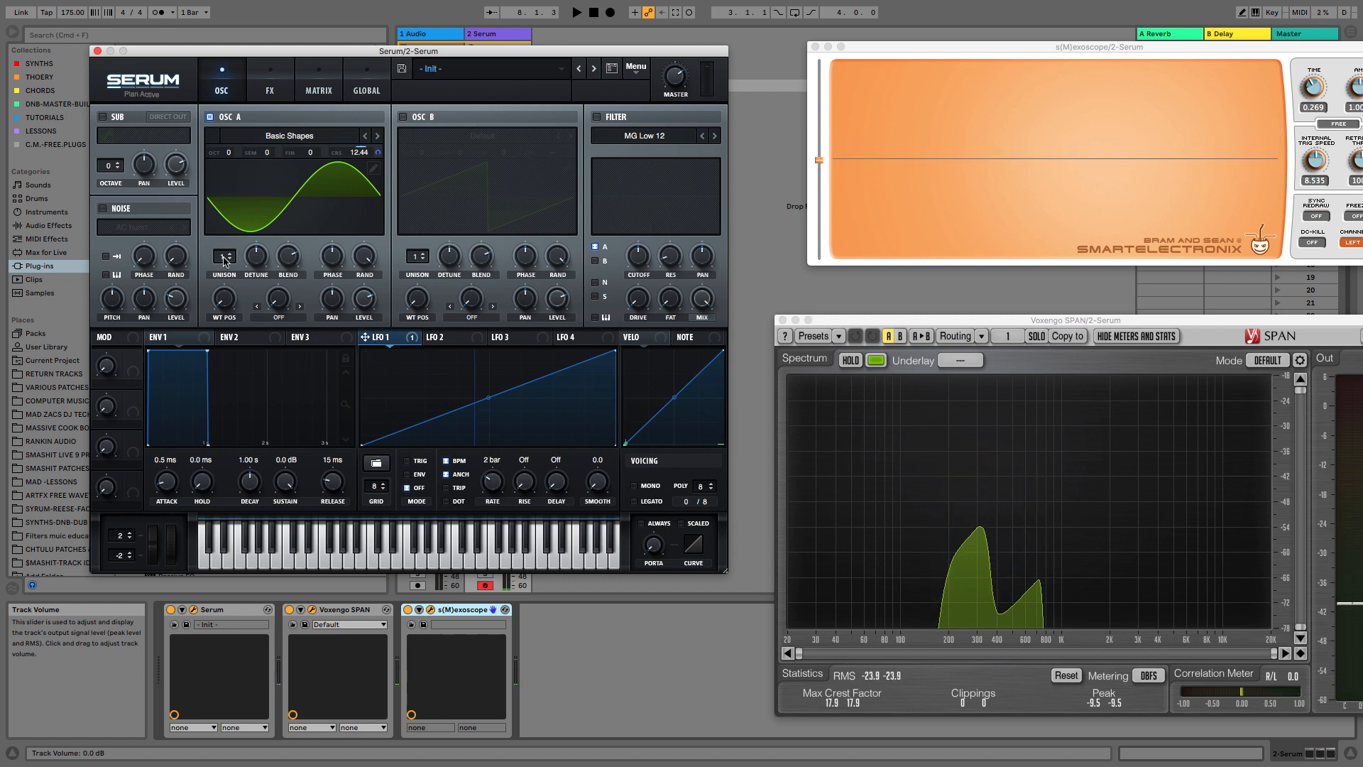
- Raise OSC A's unison to 4 voices and further to 16 voices
left_click_drag(225, 261, 230, 236)
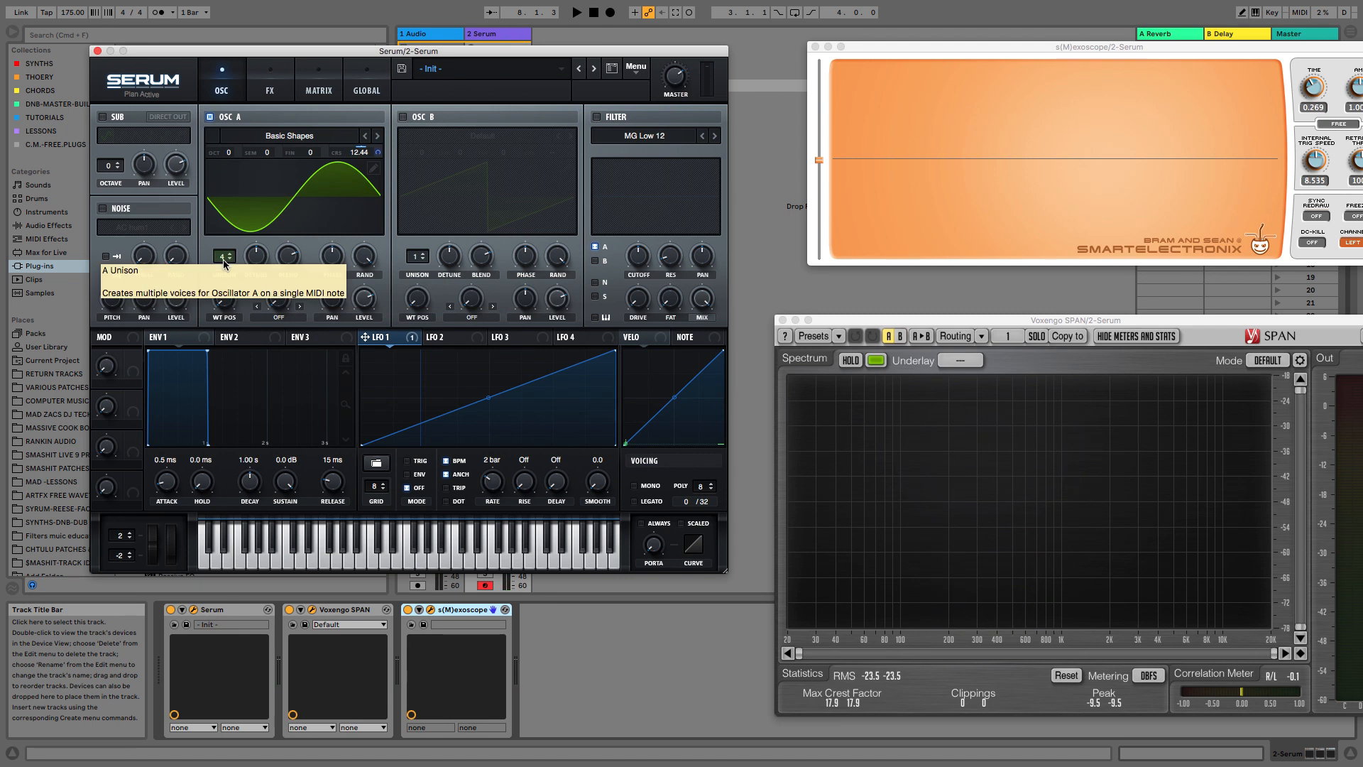
left_click_drag(223, 259, 267, 150)
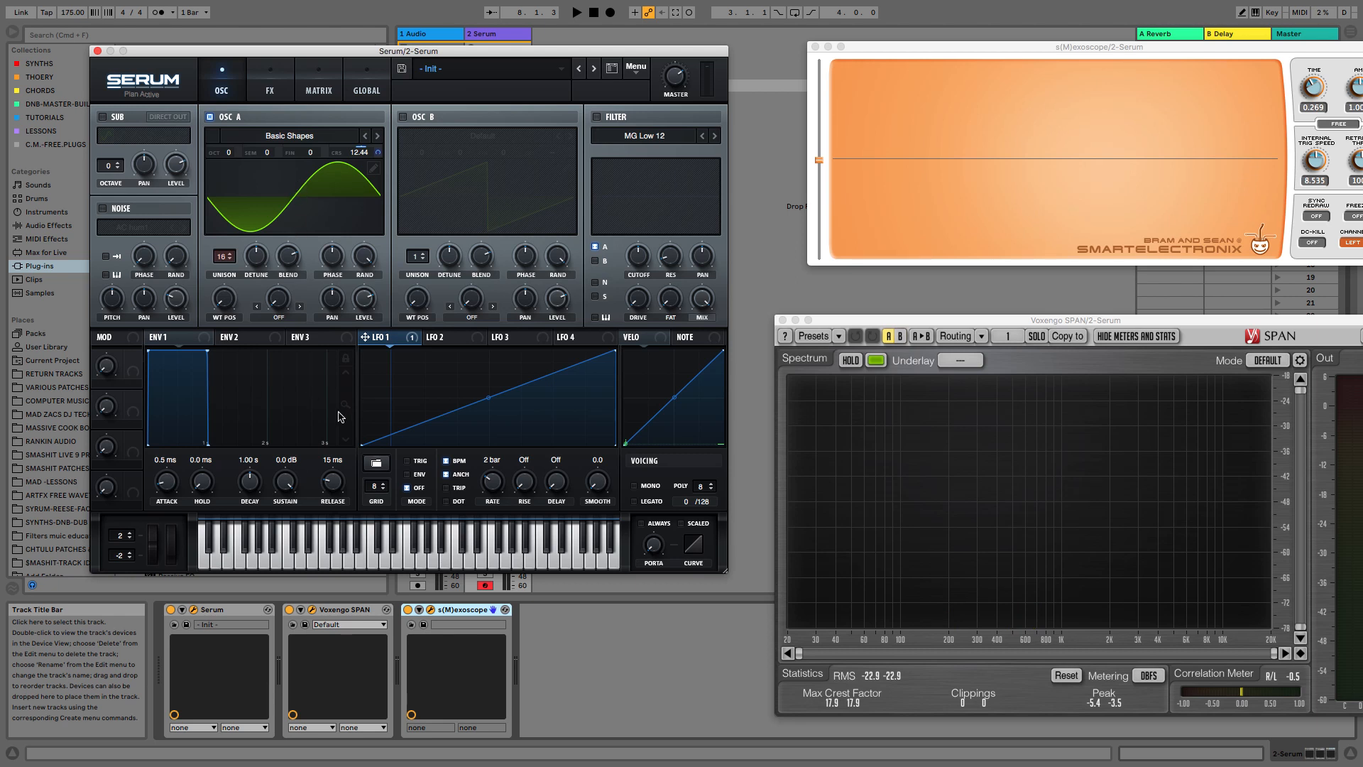
- Assign LFO 1 to OSC A's wavetable position again, and hide and restore the plug-in windows
left_click_drag(412, 340, 223, 302)
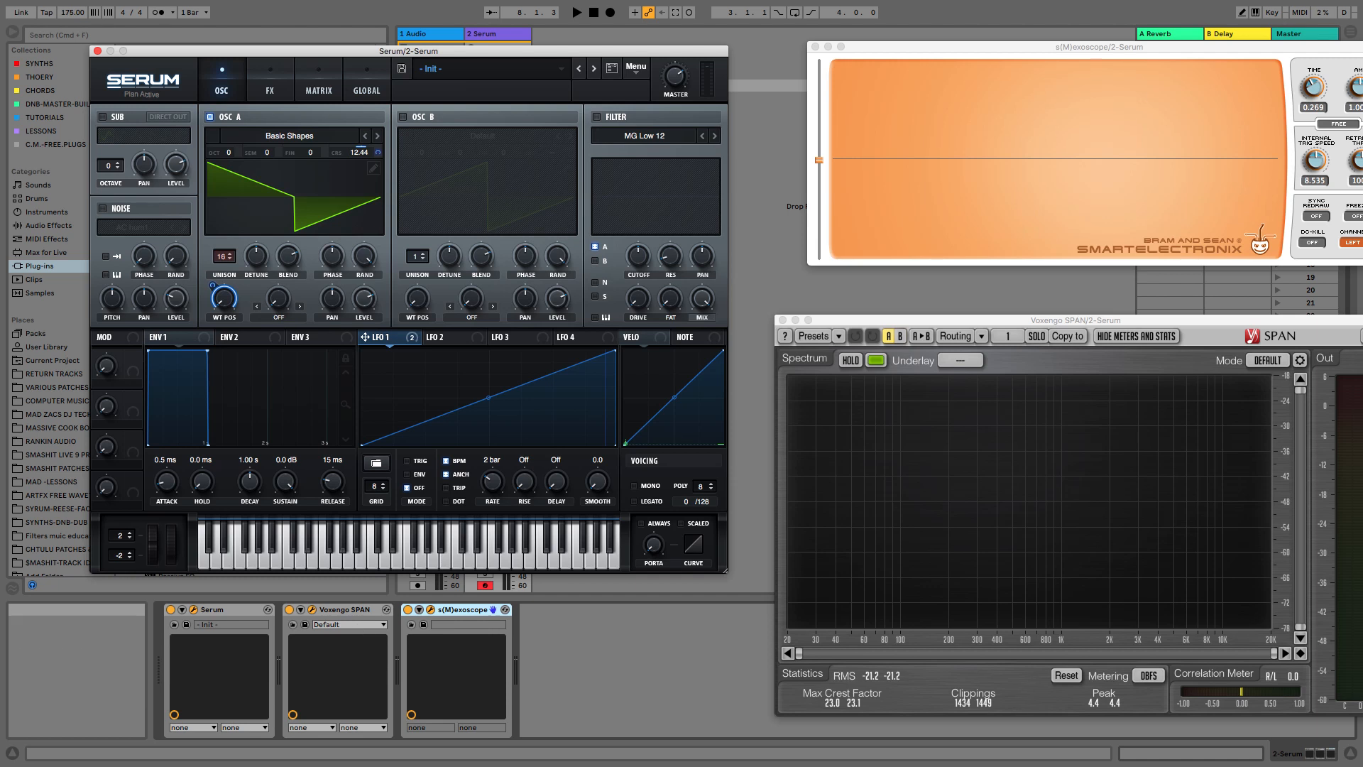
key("super+alt+p")
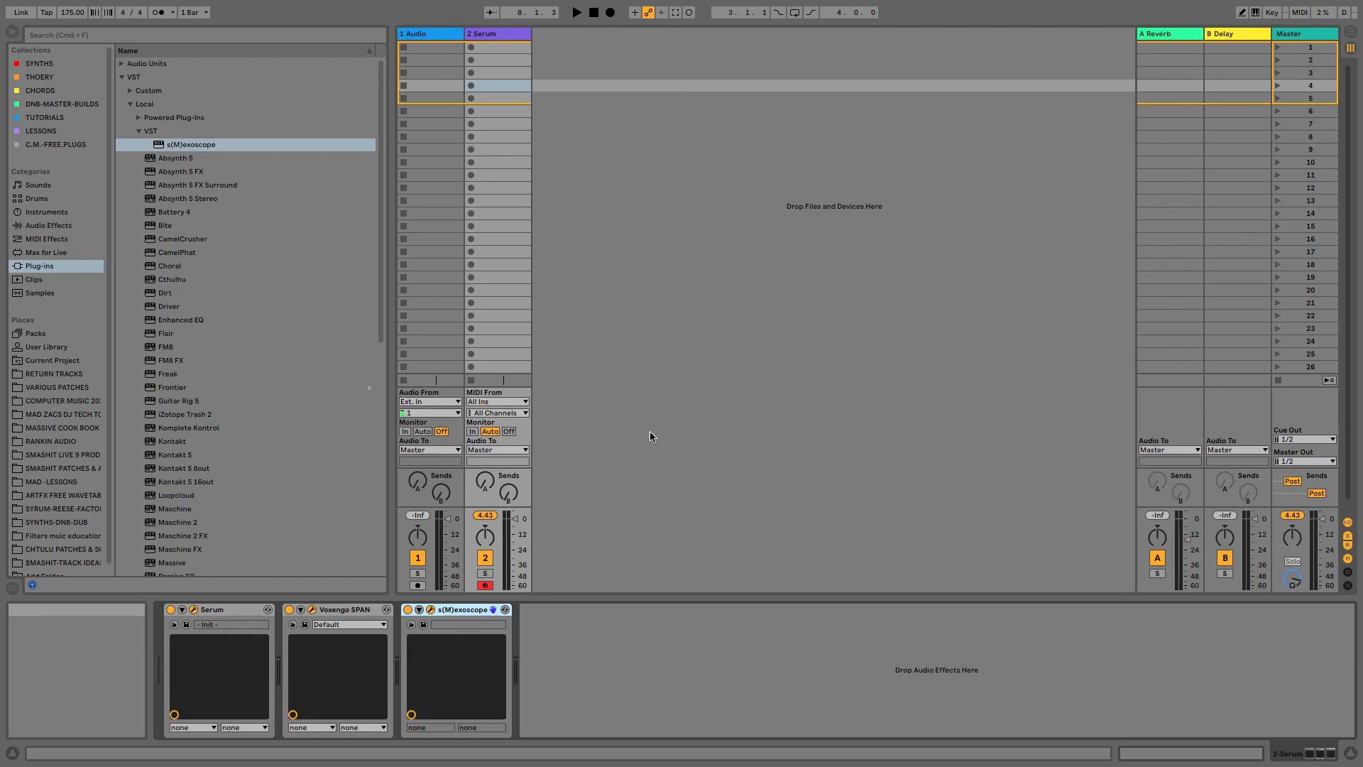
key("super+alt+p")
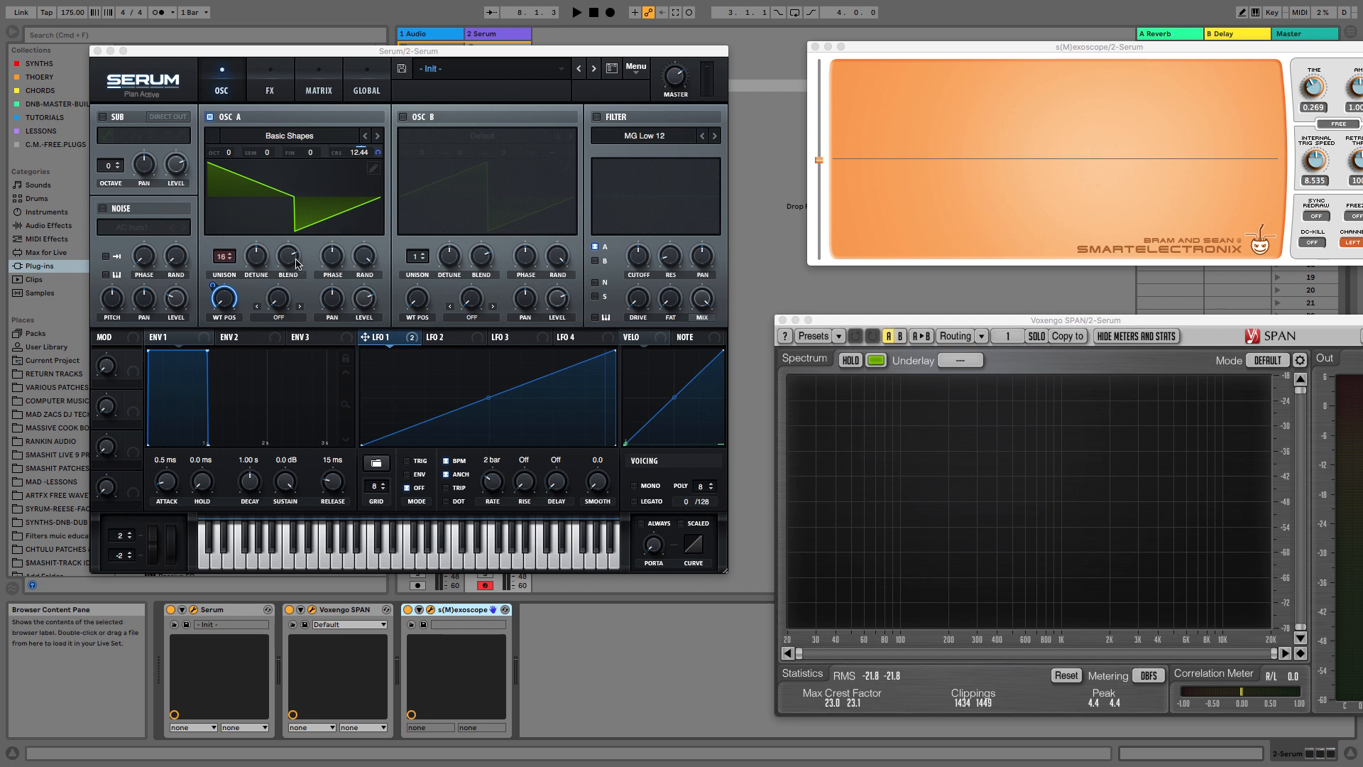
- Lower OSC A's Blend with Unison back at 1 voice, and remove all modulators from its wavetable position
left_click_drag(290, 257, 241, 463)
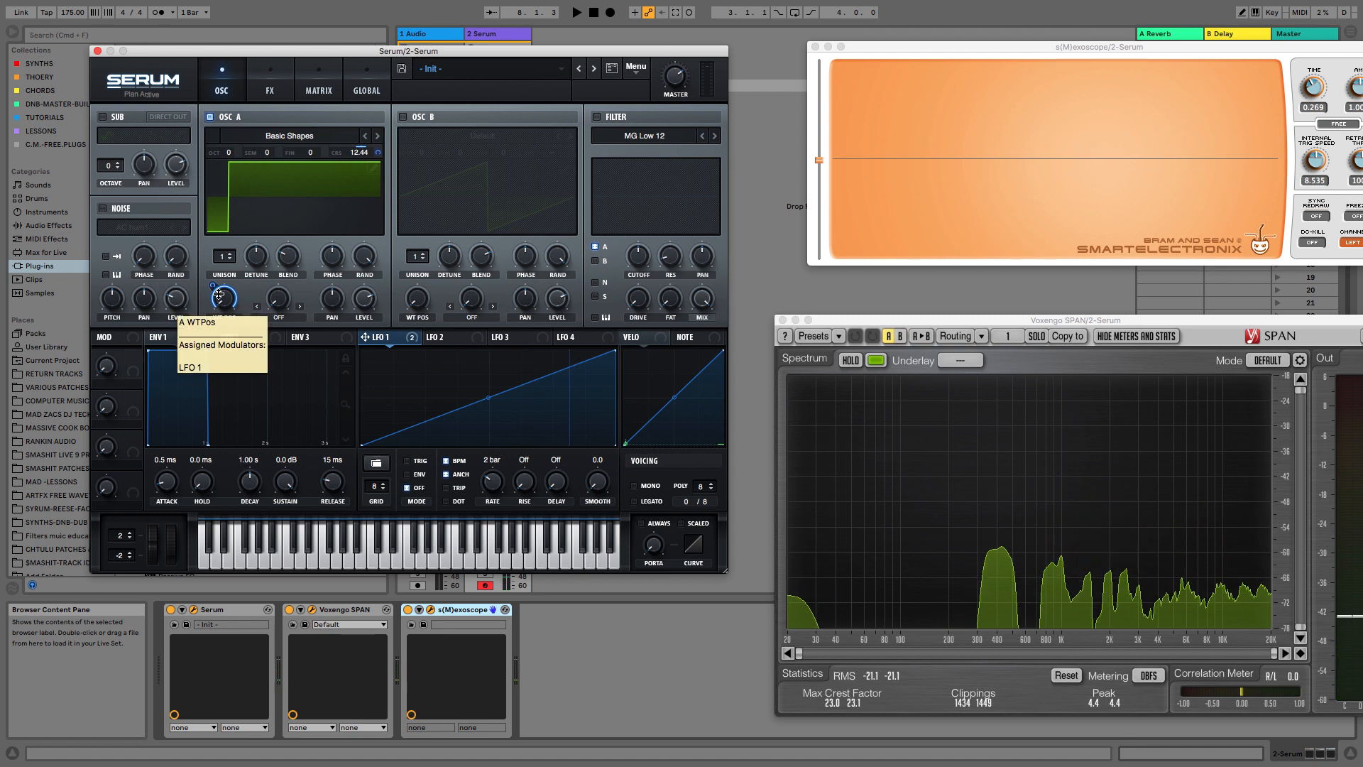
right_click(222, 299)
left_click(259, 361)
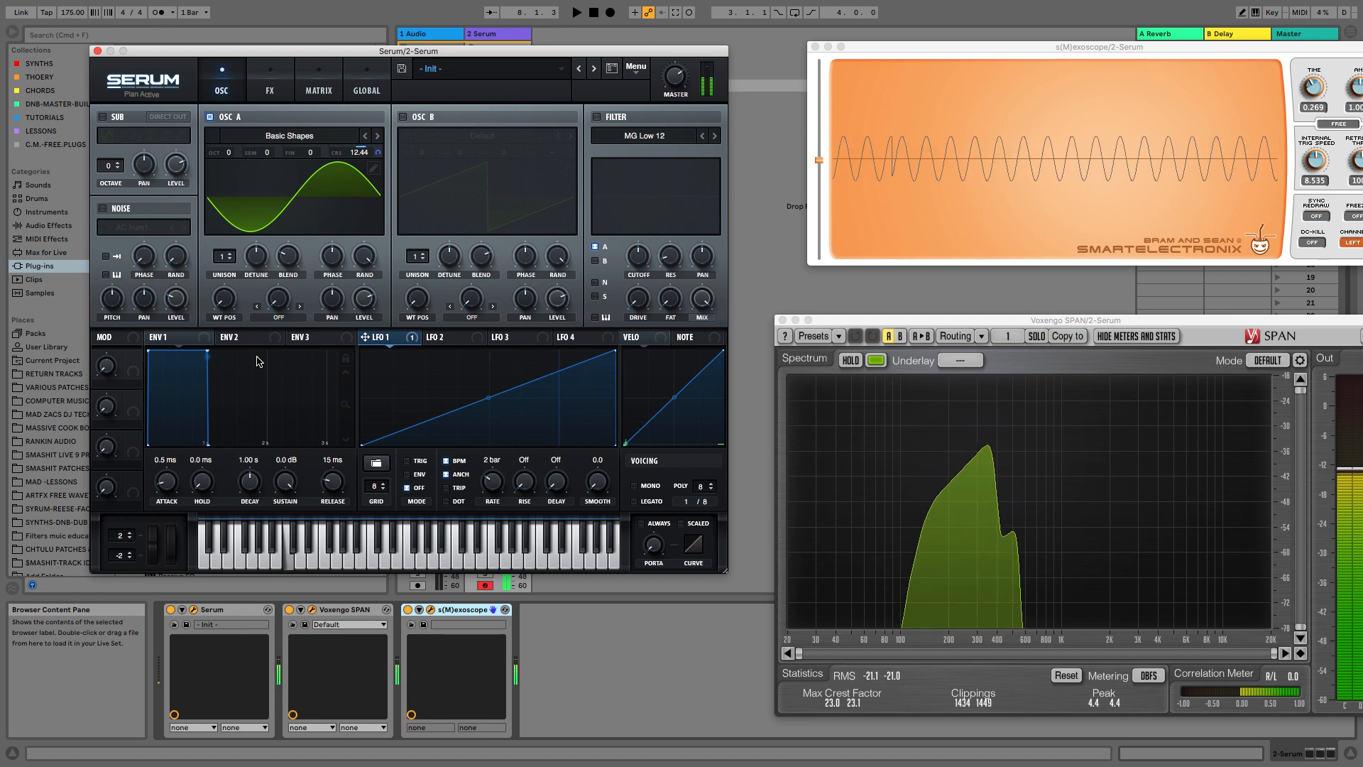
- Set OSC A's unison to 4 voices and raise its Blend
left_click(290, 265)
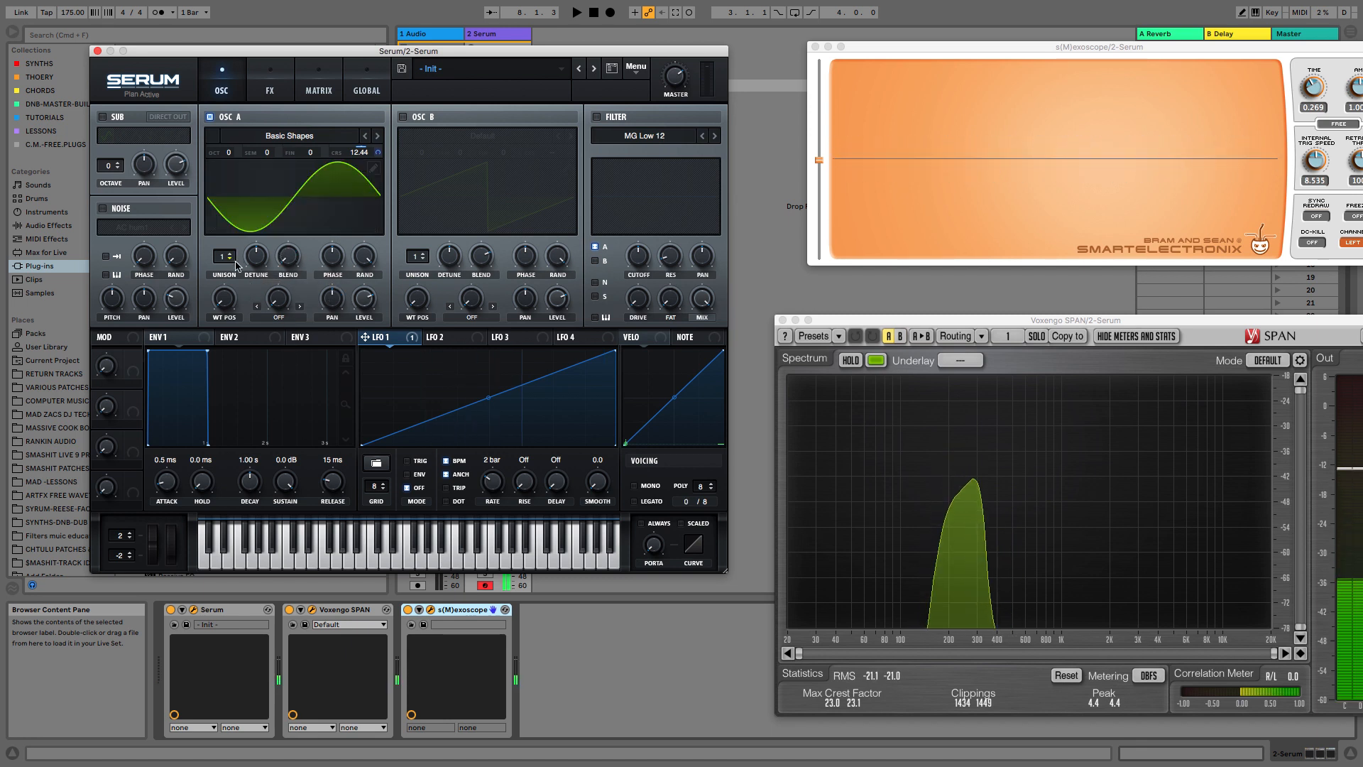
left_click_drag(237, 266, 230, 242)
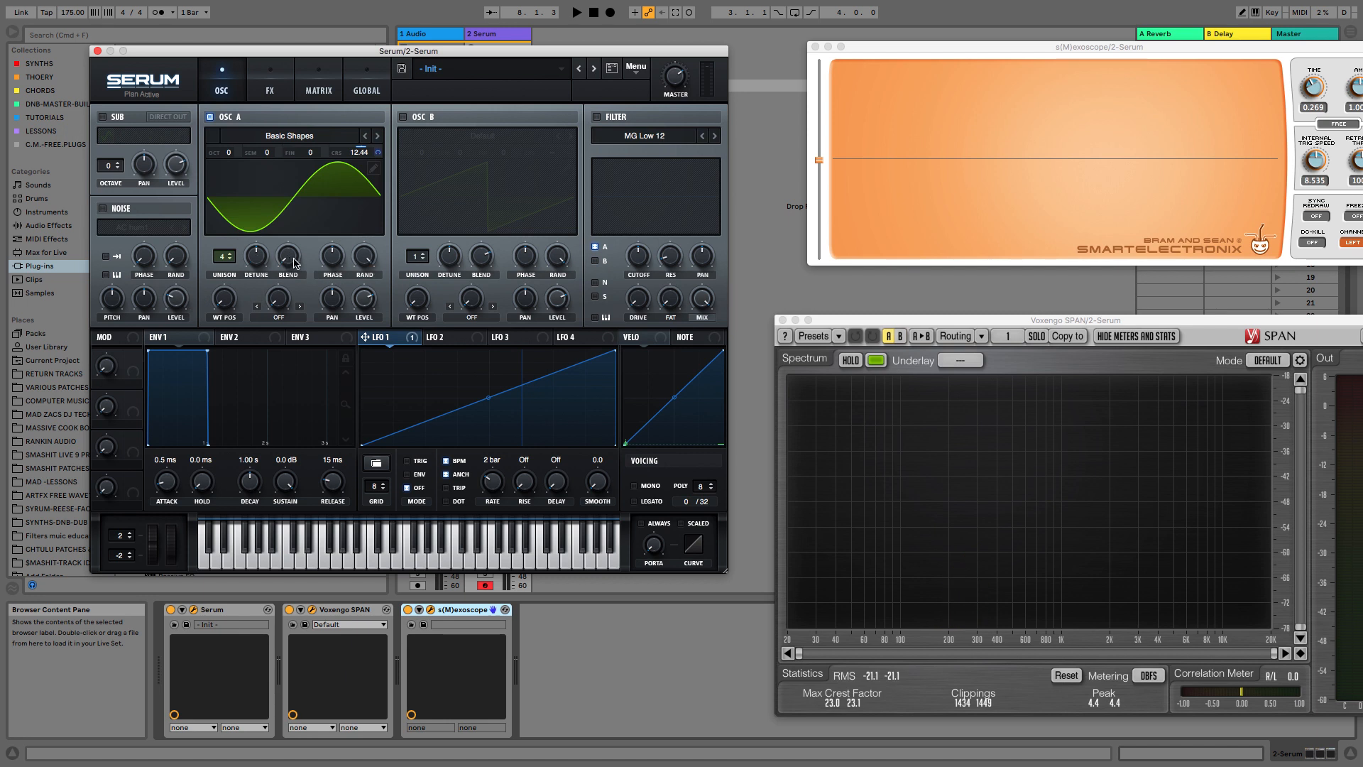
left_click_drag(296, 263, 301, 238)
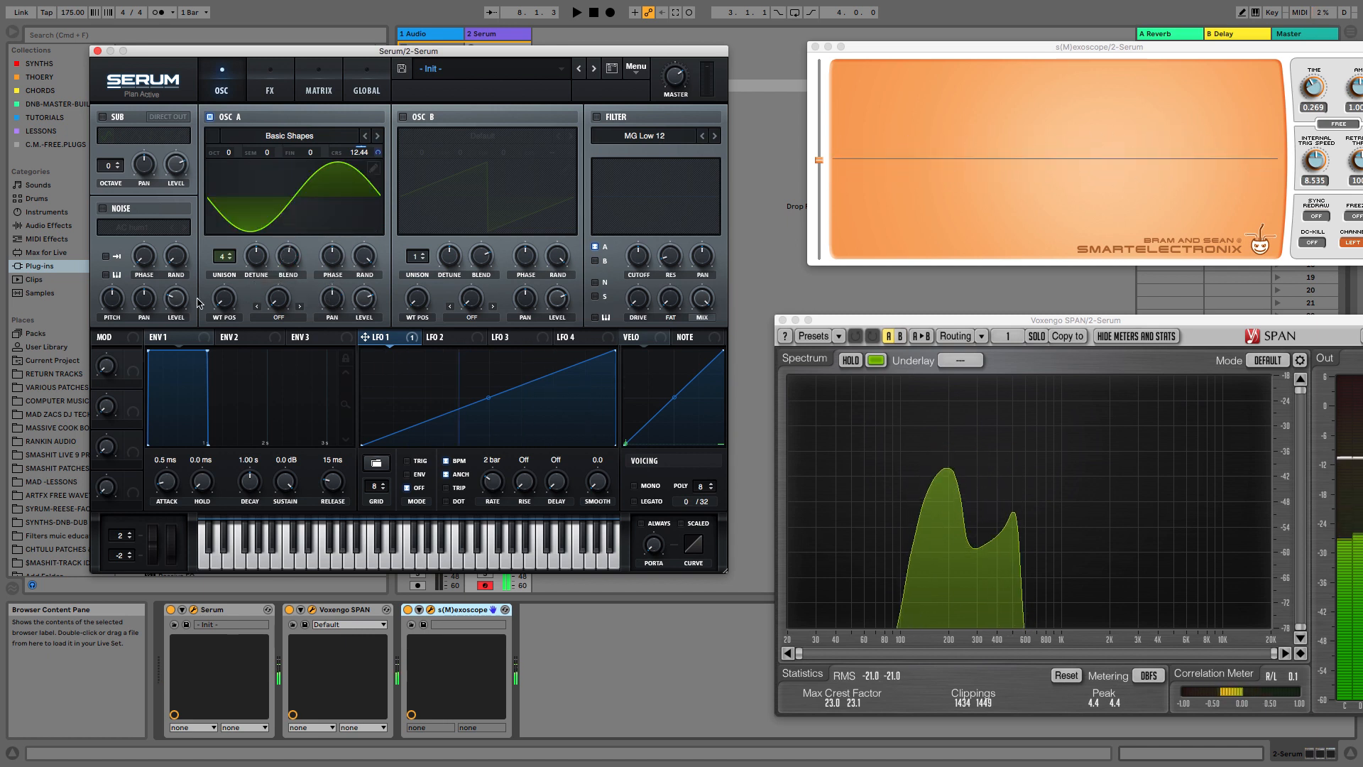
- Try OSC A's unison Detune at 0.66 and turn it back down
left_click(258, 257)
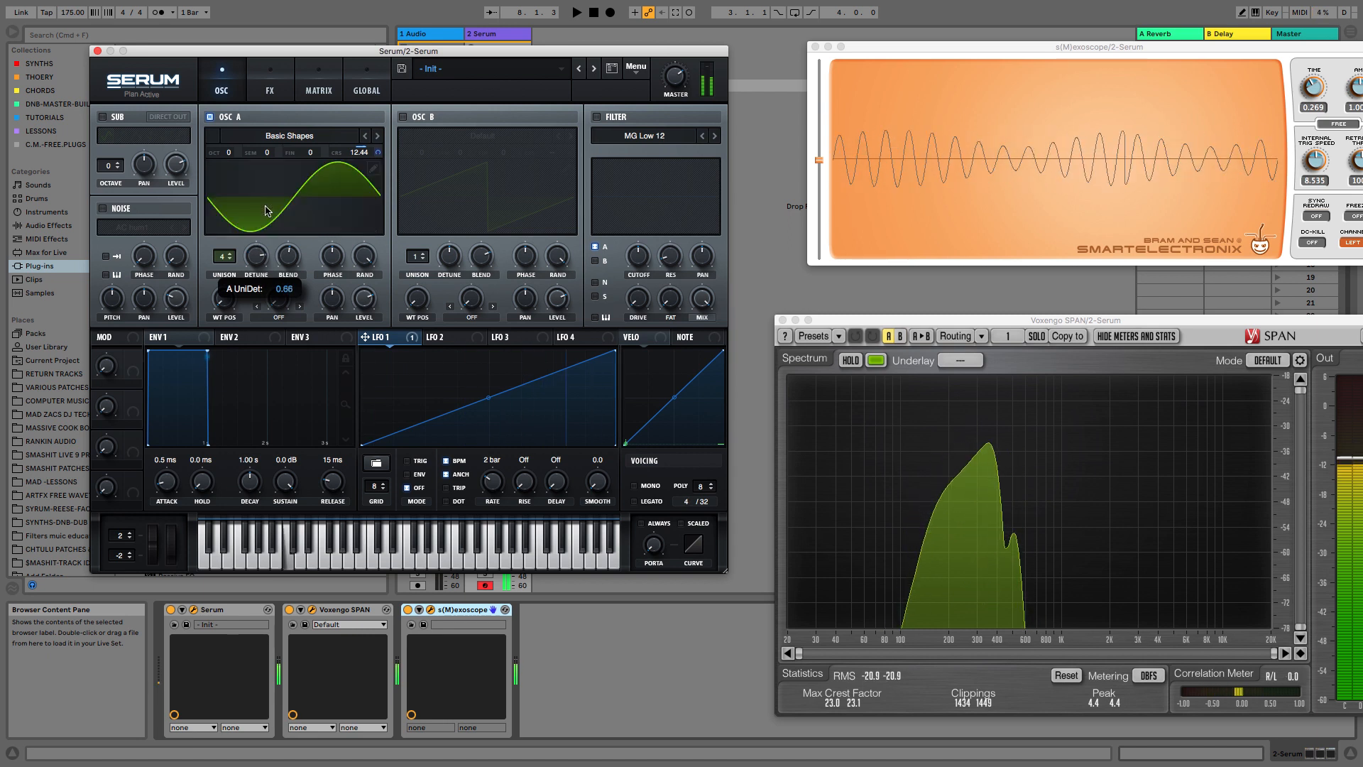
left_click_drag(257, 257, 256, 299)
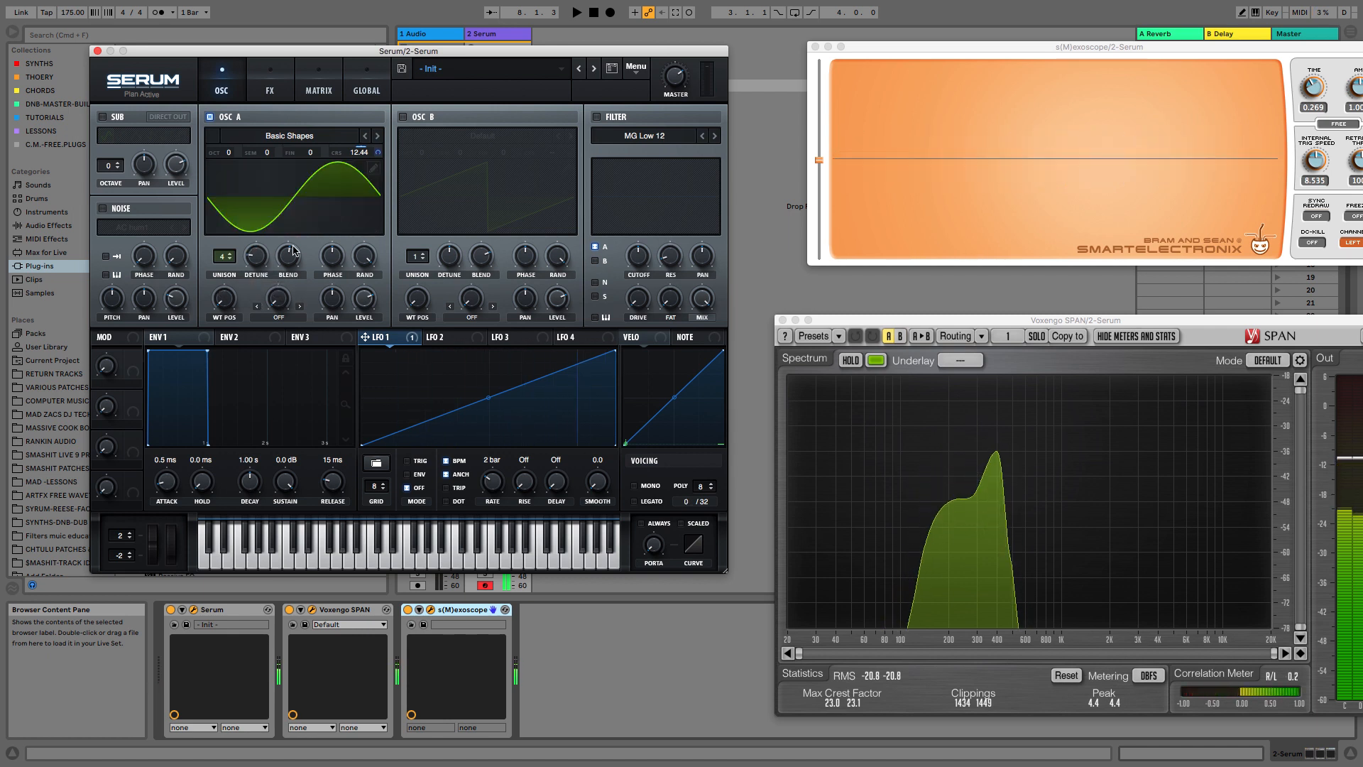
- Set OSC A's unison back to 1 voice and choose Bend +/- as its warp mode
left_click_drag(225, 257, 221, 360)
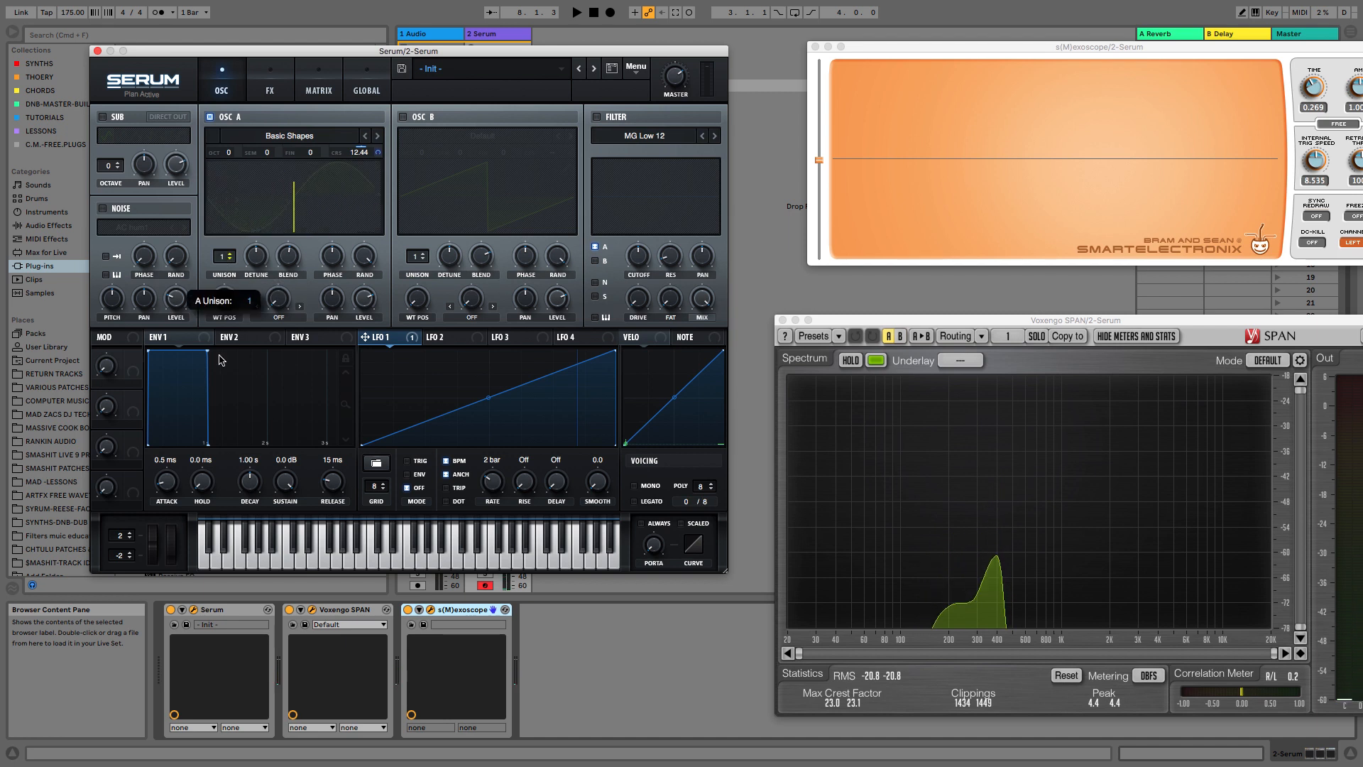
left_click(279, 319)
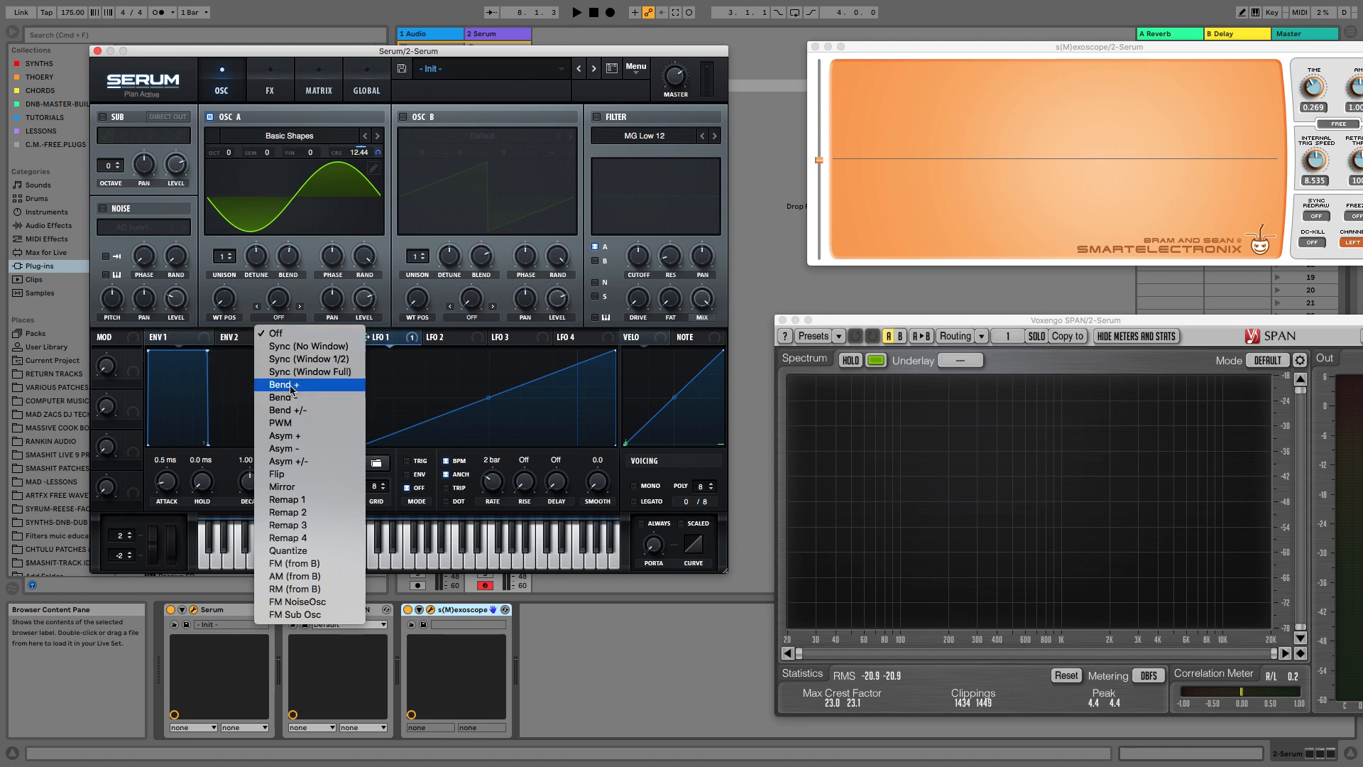
left_click(299, 410)
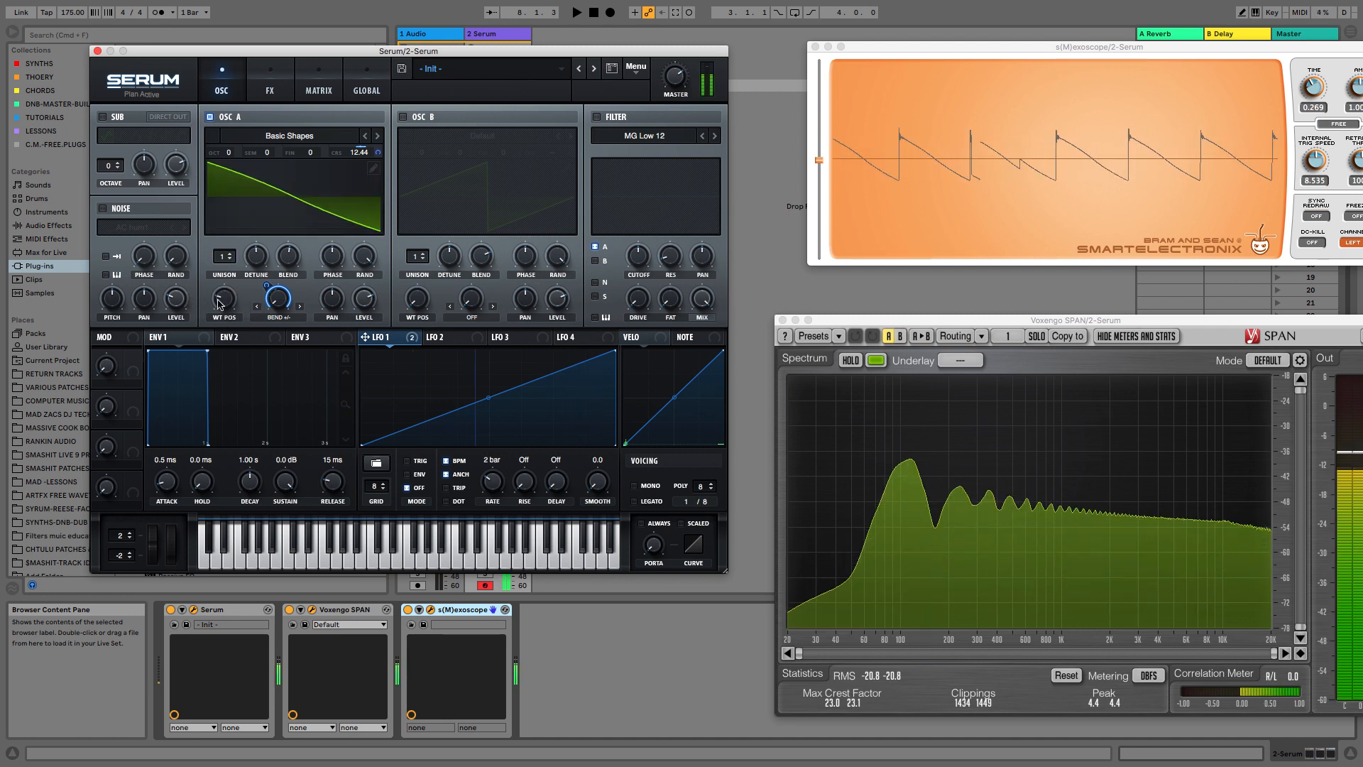
- Move OSC A's wavetable position to 7 and load the Growl D [ARTFX] wavetable from the ARTFX FREE WAVETABLE PACK
left_click_drag(219, 304, 253, 213)
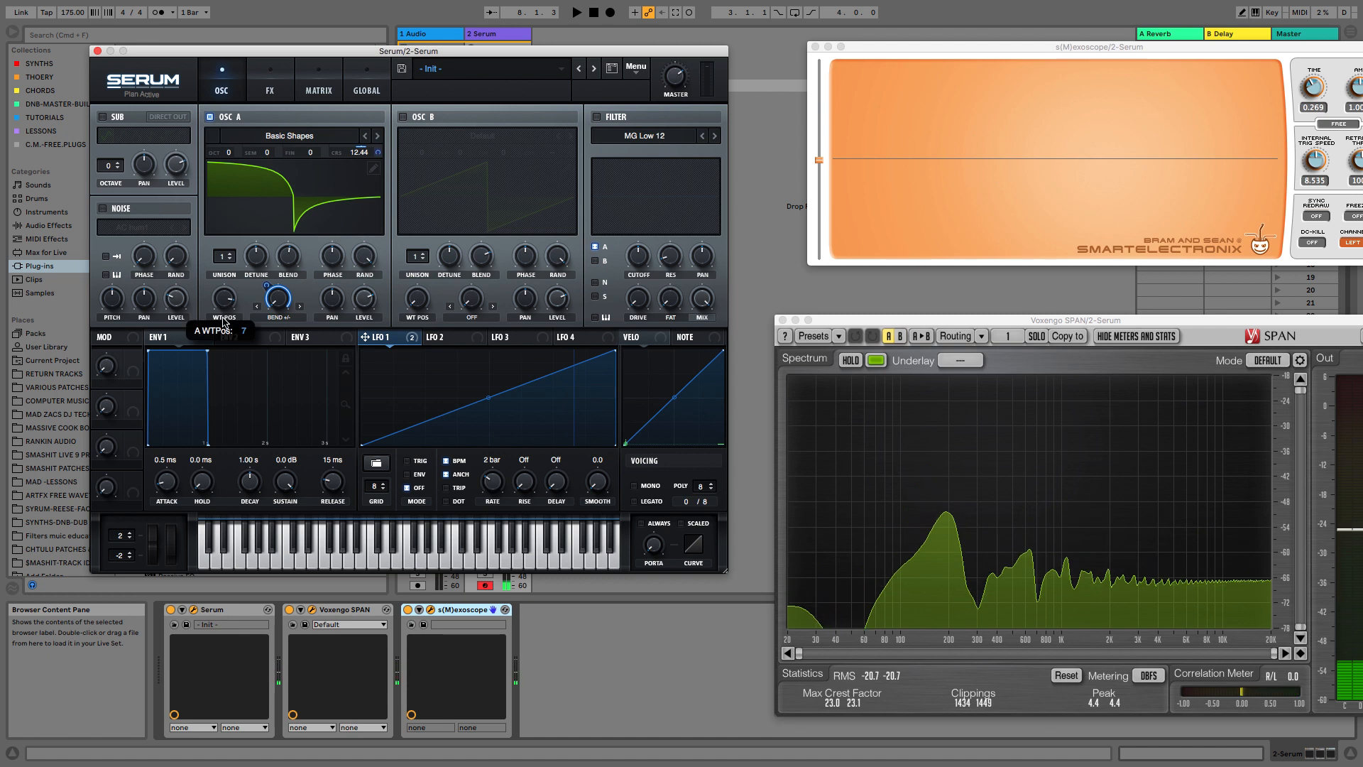
left_click_drag(223, 318, 223, 311)
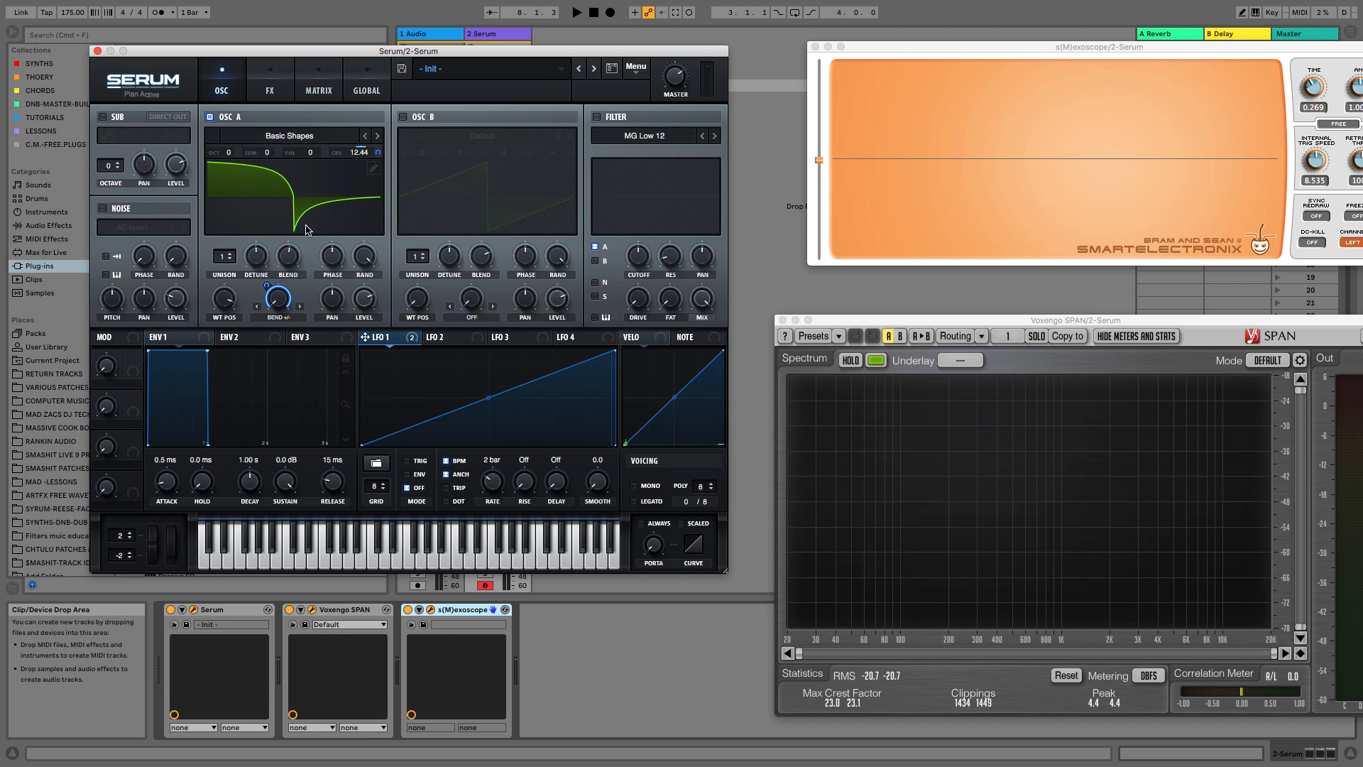
left_click(292, 136)
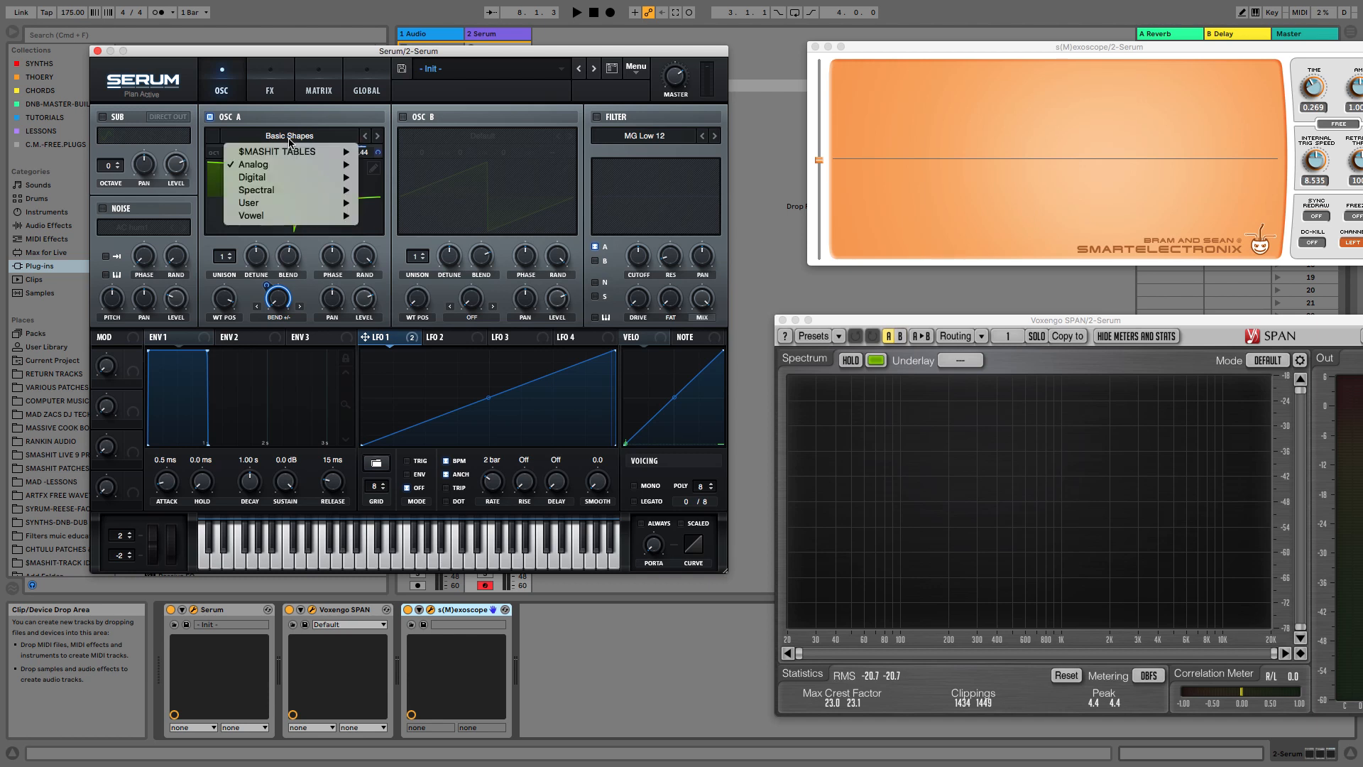
mouse_move(290, 151)
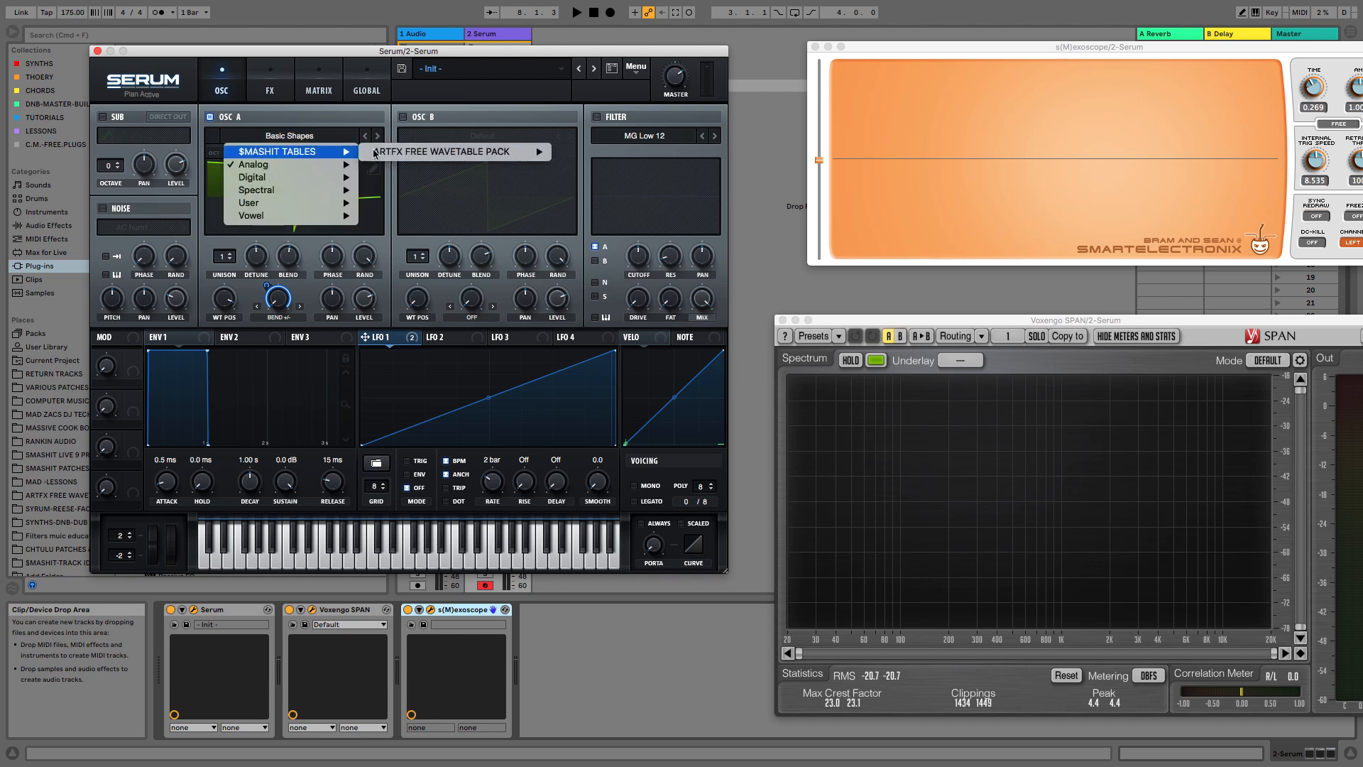
mouse_move(401, 157)
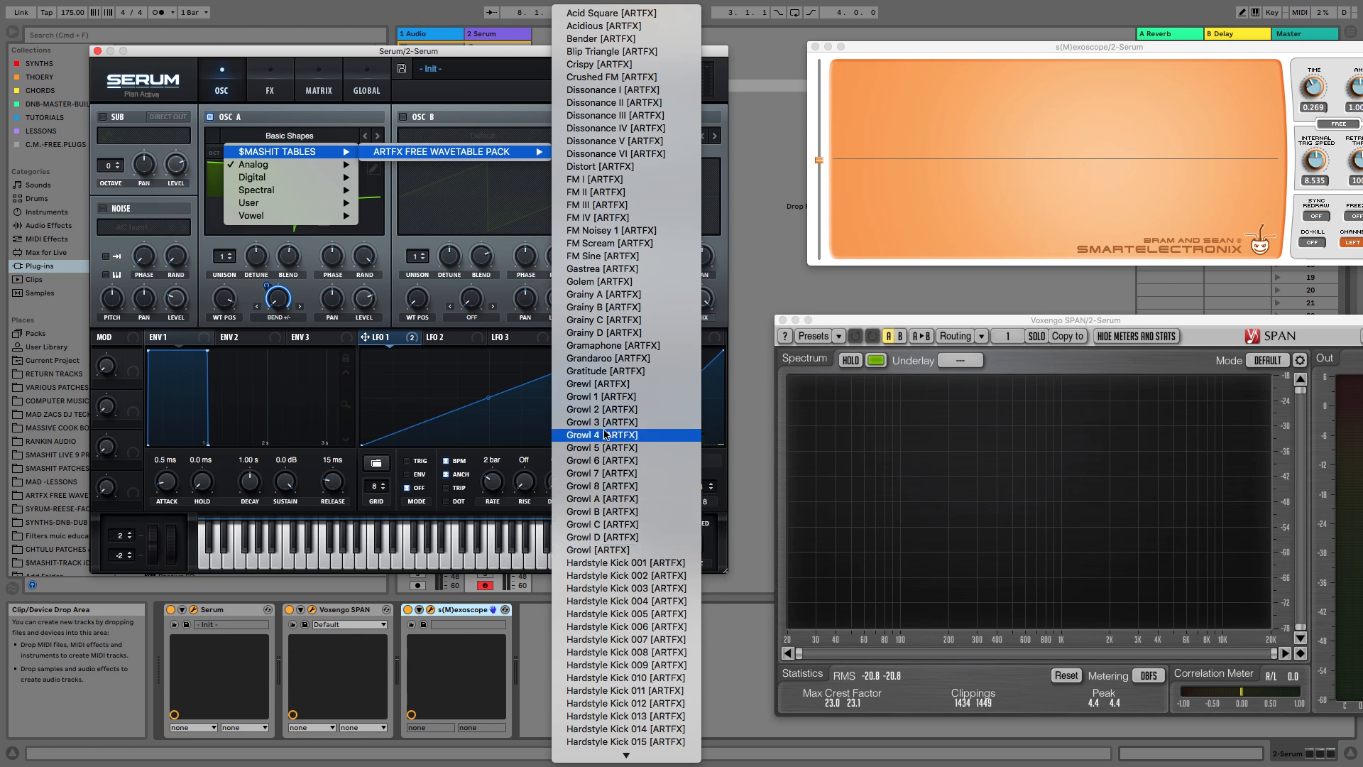
left_click(604, 538)
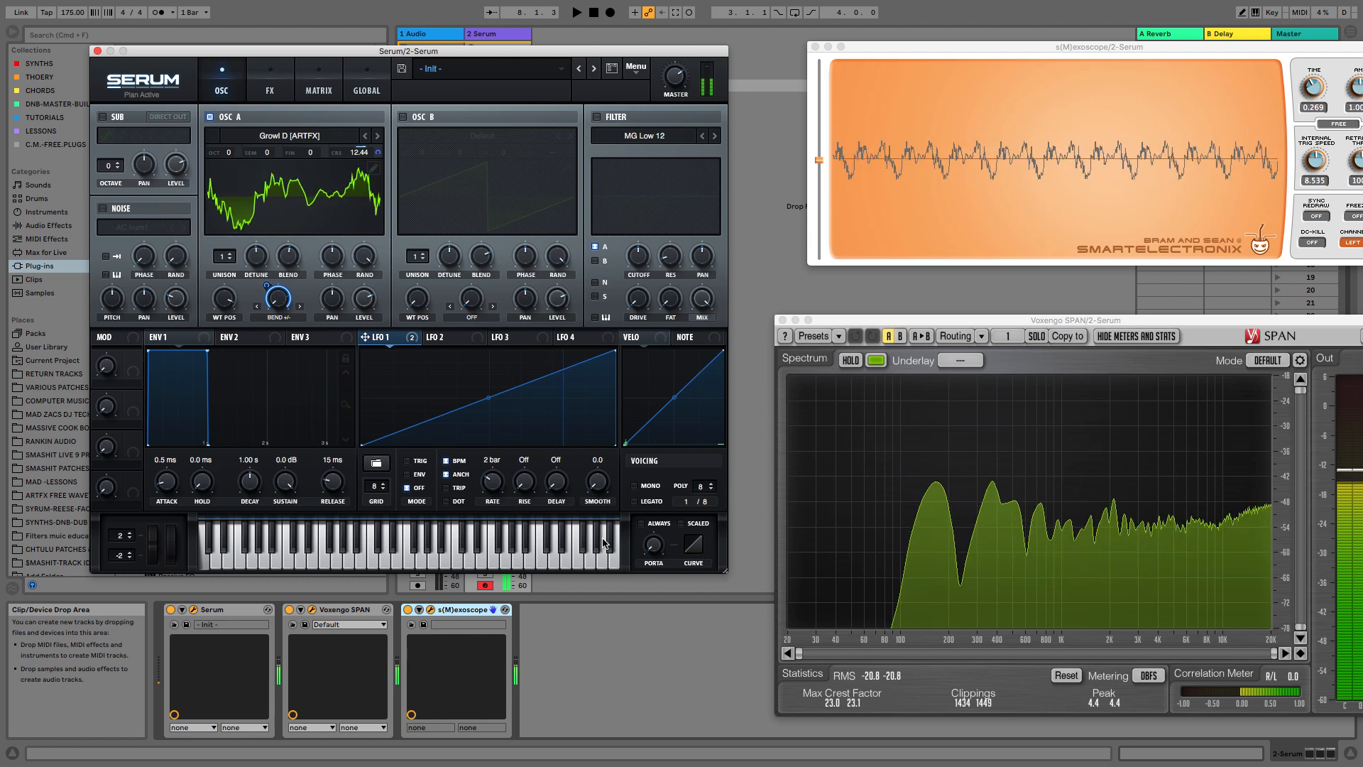
- Remove all modulators from OSC A's warp control and set its octave to -2
mouse_move(266, 289)
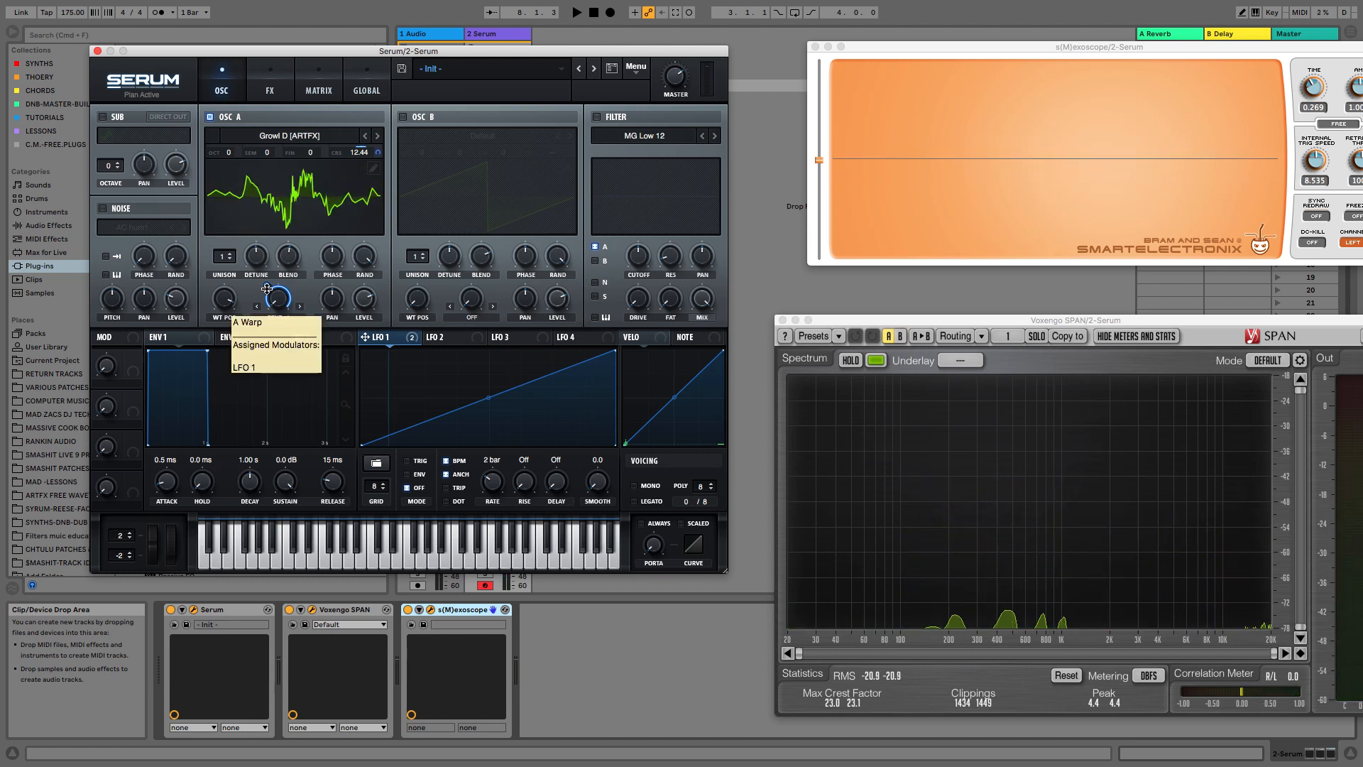
right_click(268, 291)
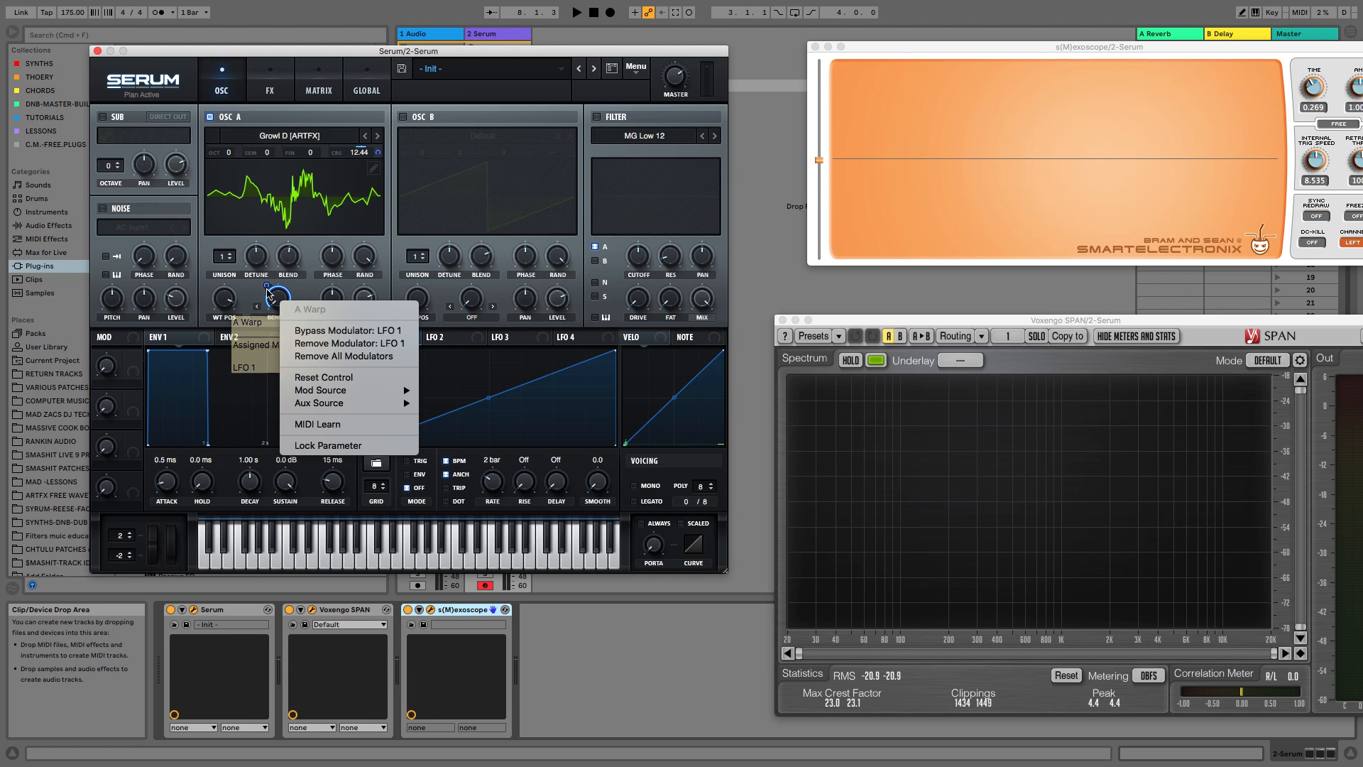
left_click(319, 357)
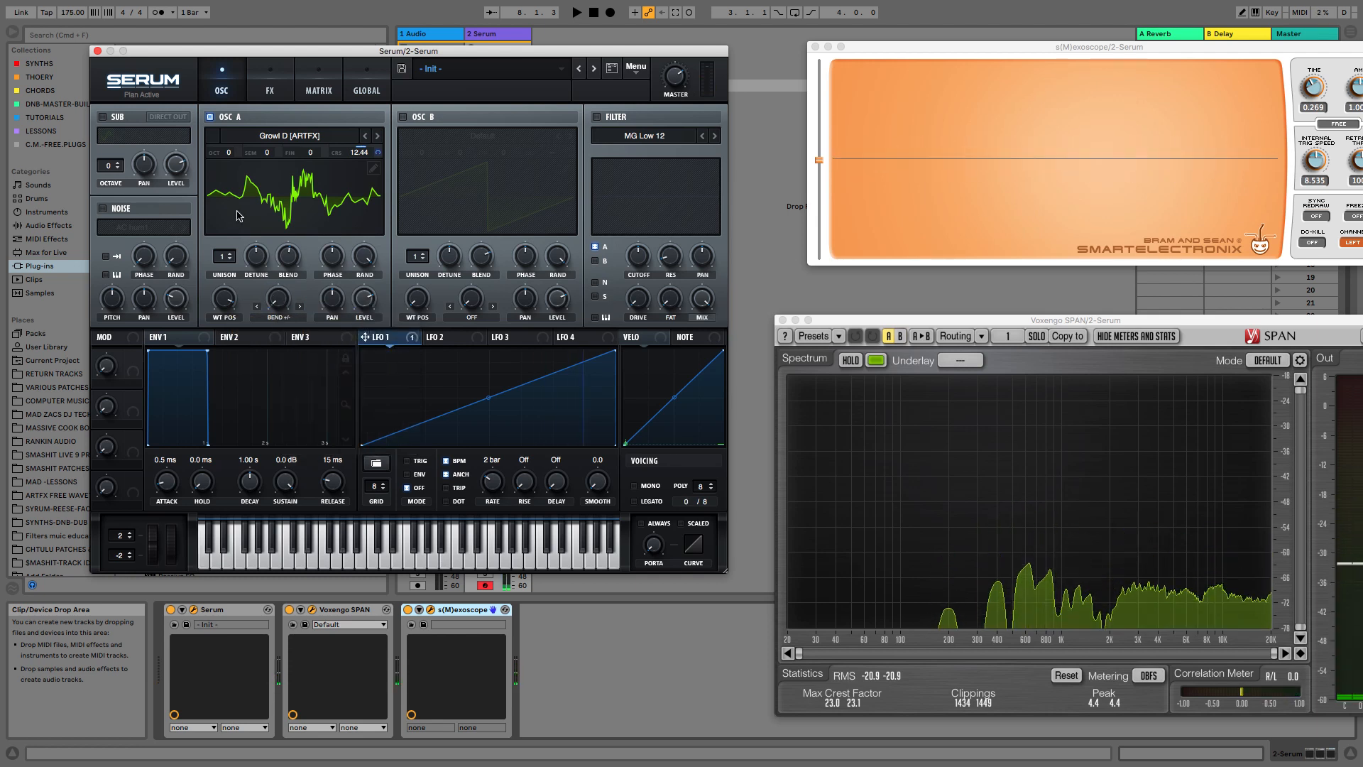
left_click_drag(228, 153, 231, 186)
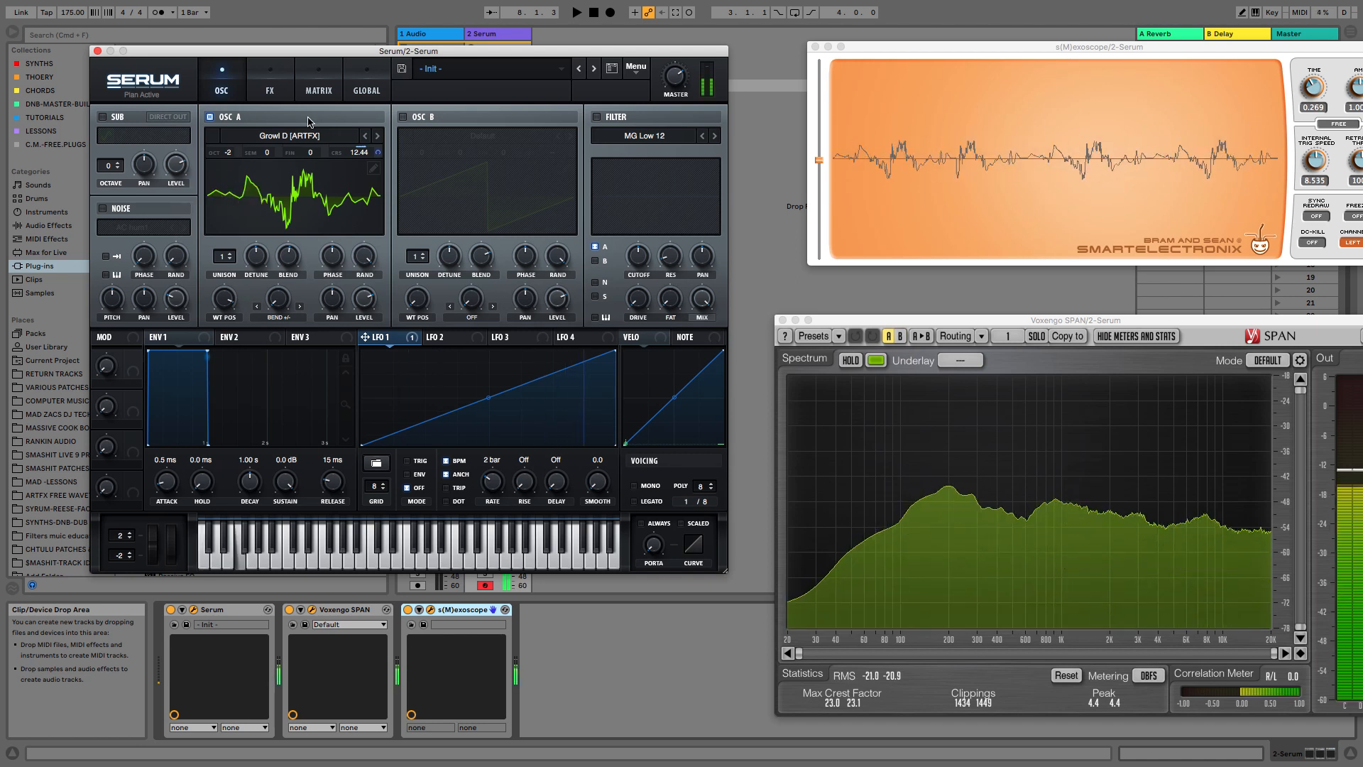
- Remove all modulators from OSC A's coarse pitch and turn its wavetable position down to the first frame
right_click(361, 153)
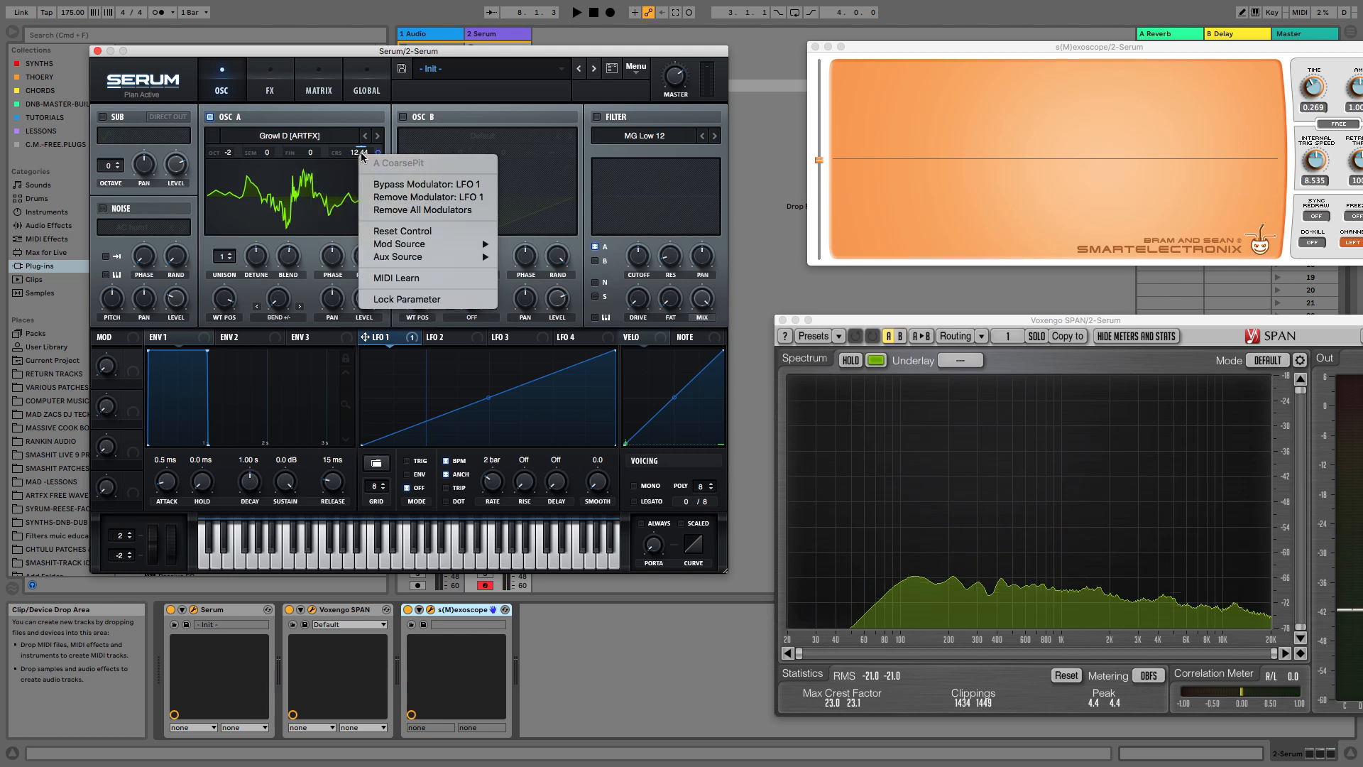
left_click(416, 210)
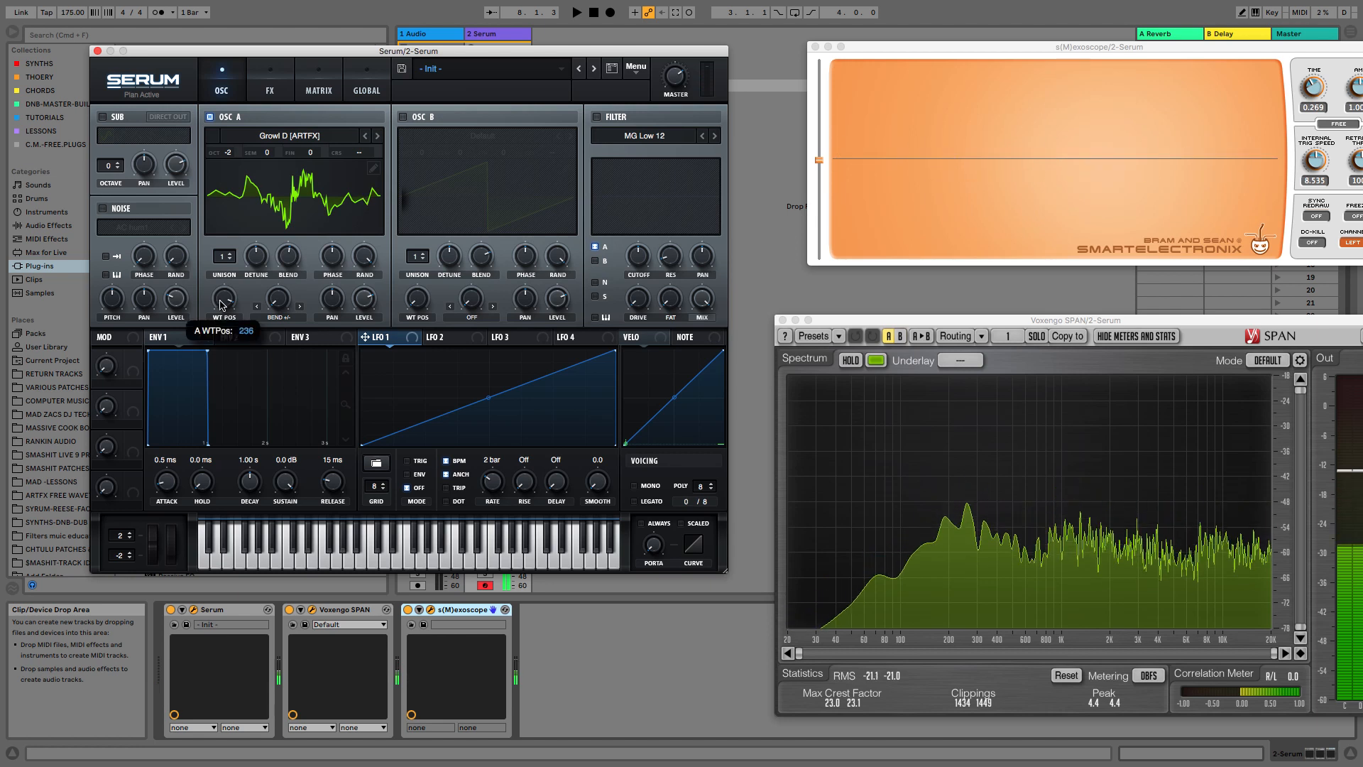
left_click_drag(224, 299, 203, 479)
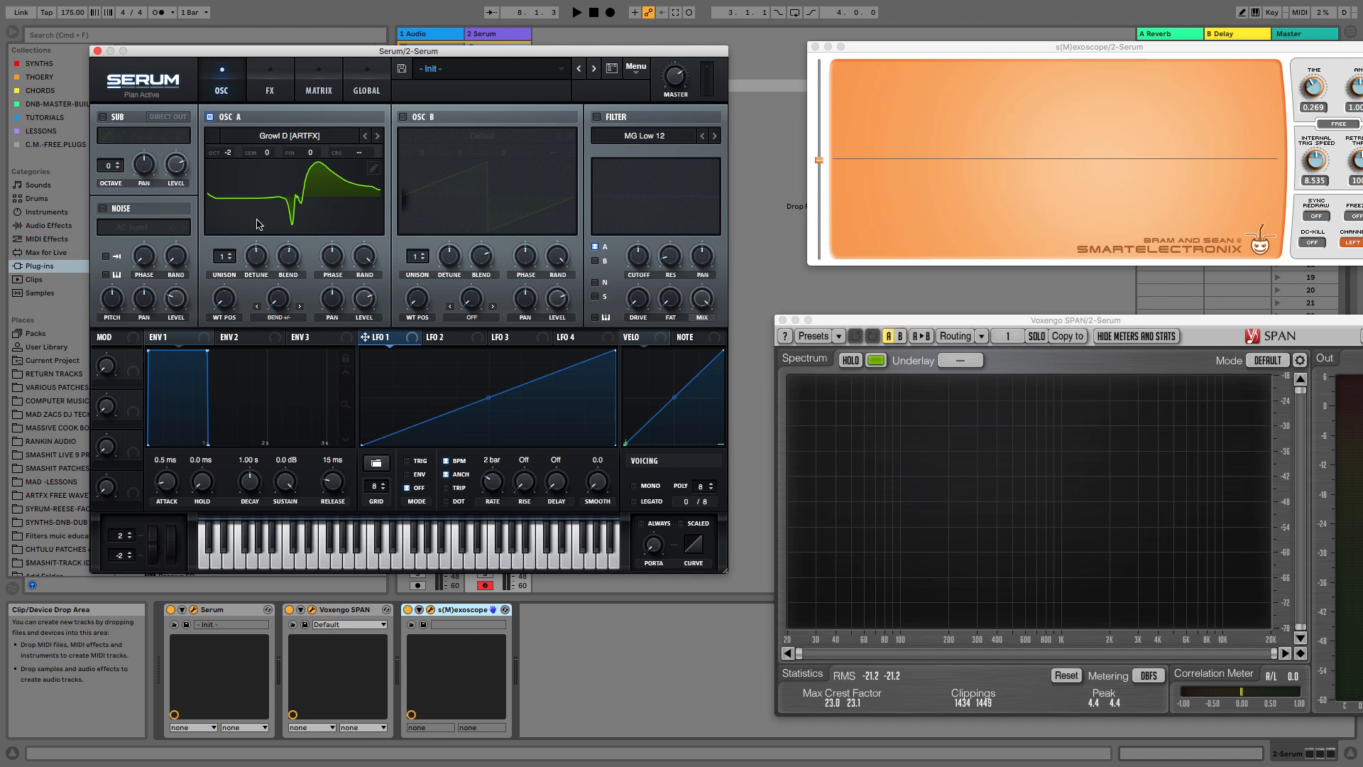
- Look through Serum's effects, modulation matrix and global settings and return to the oscillator view
left_click(274, 83)
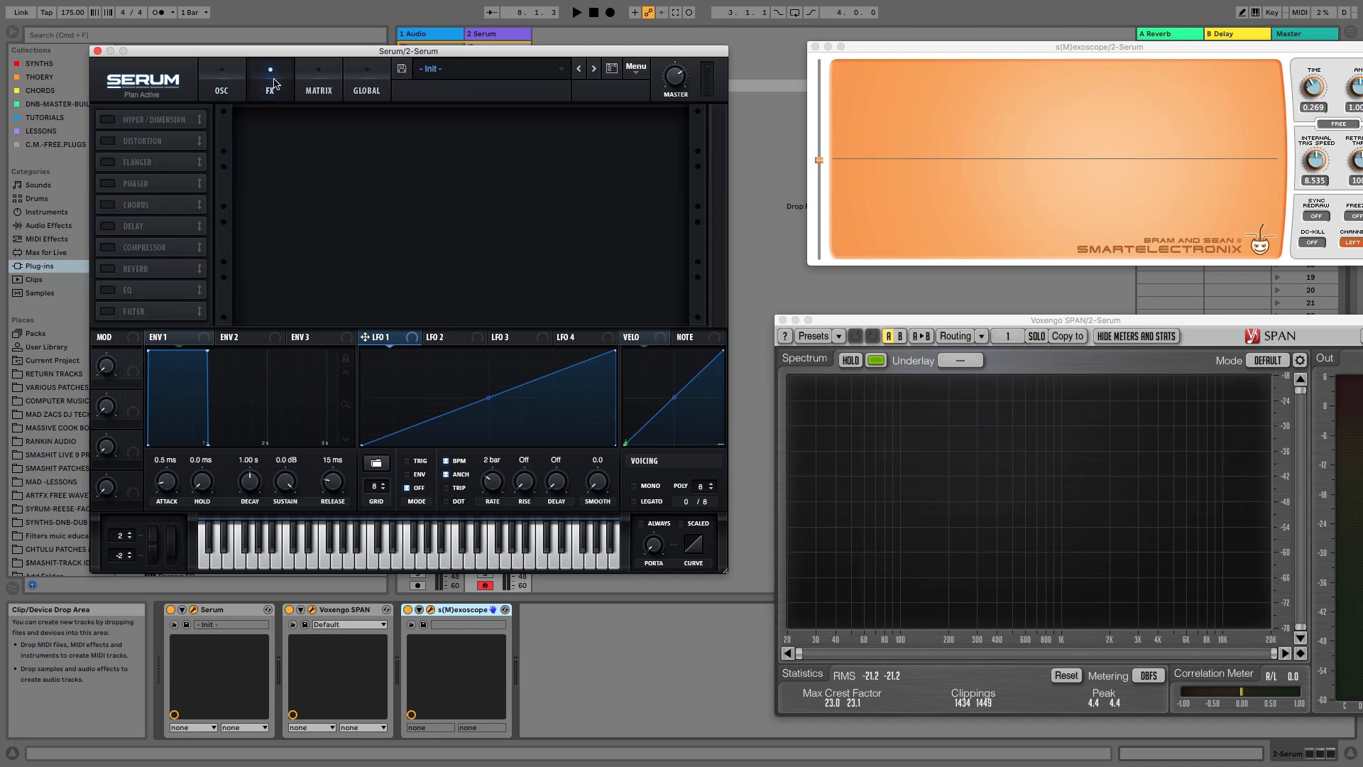
left_click(318, 84)
left_click(361, 85)
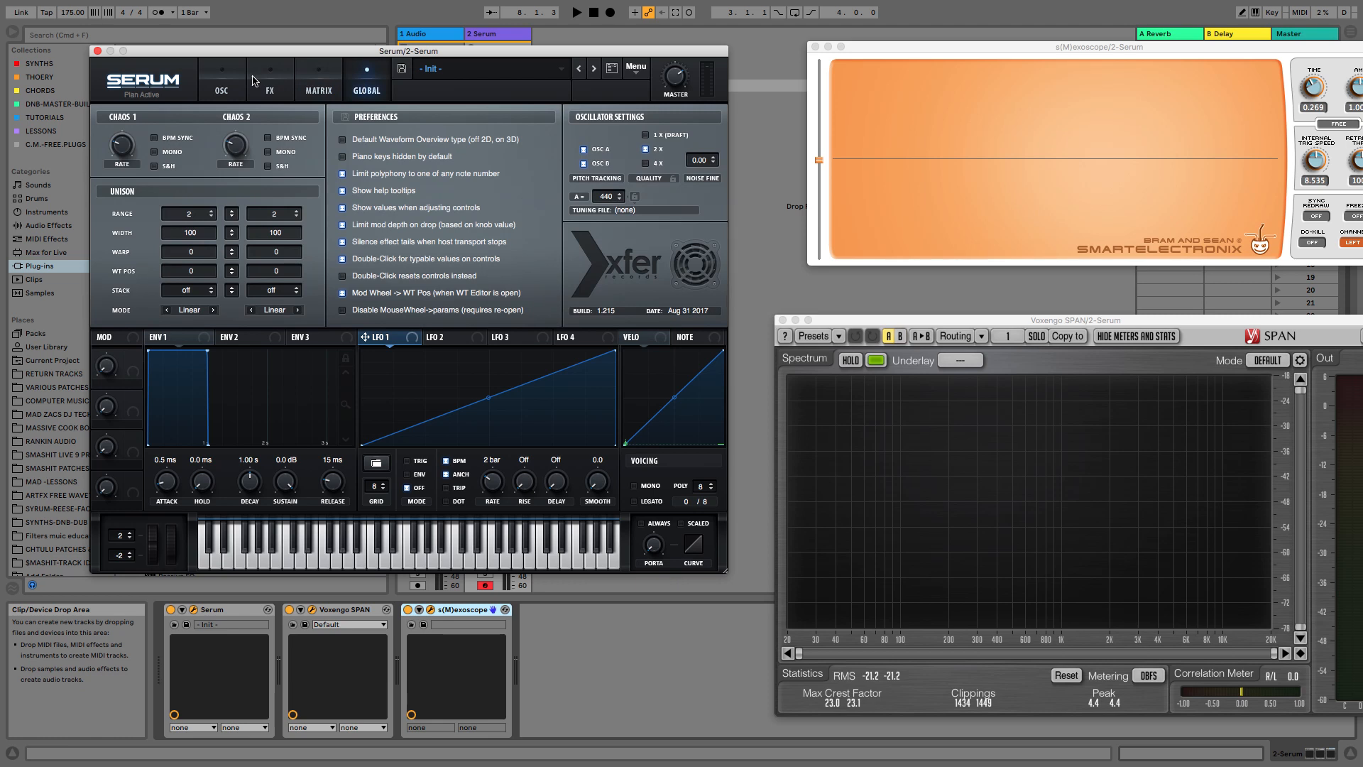
left_click(225, 87)
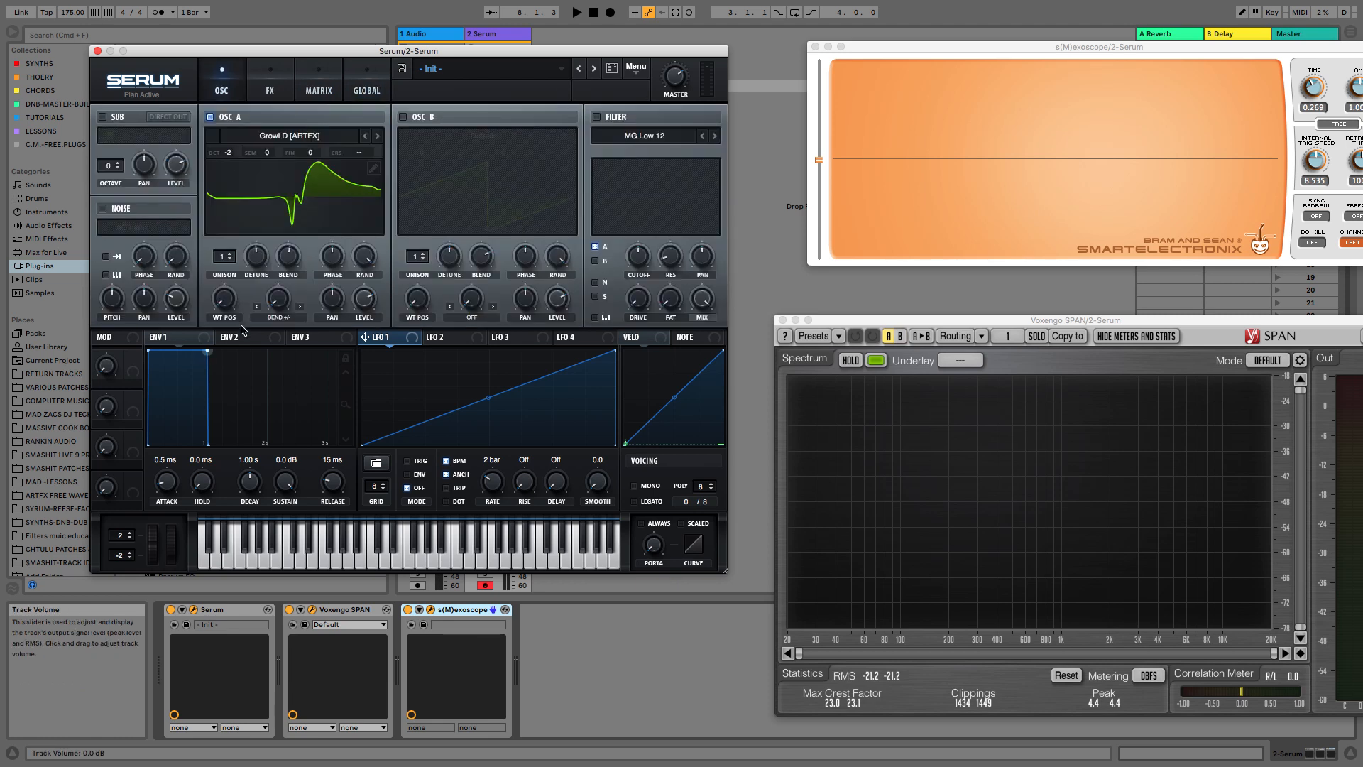
- Open OSC A's wavetable editor and examine its frames one after another from 37 to 256
left_click(372, 169)
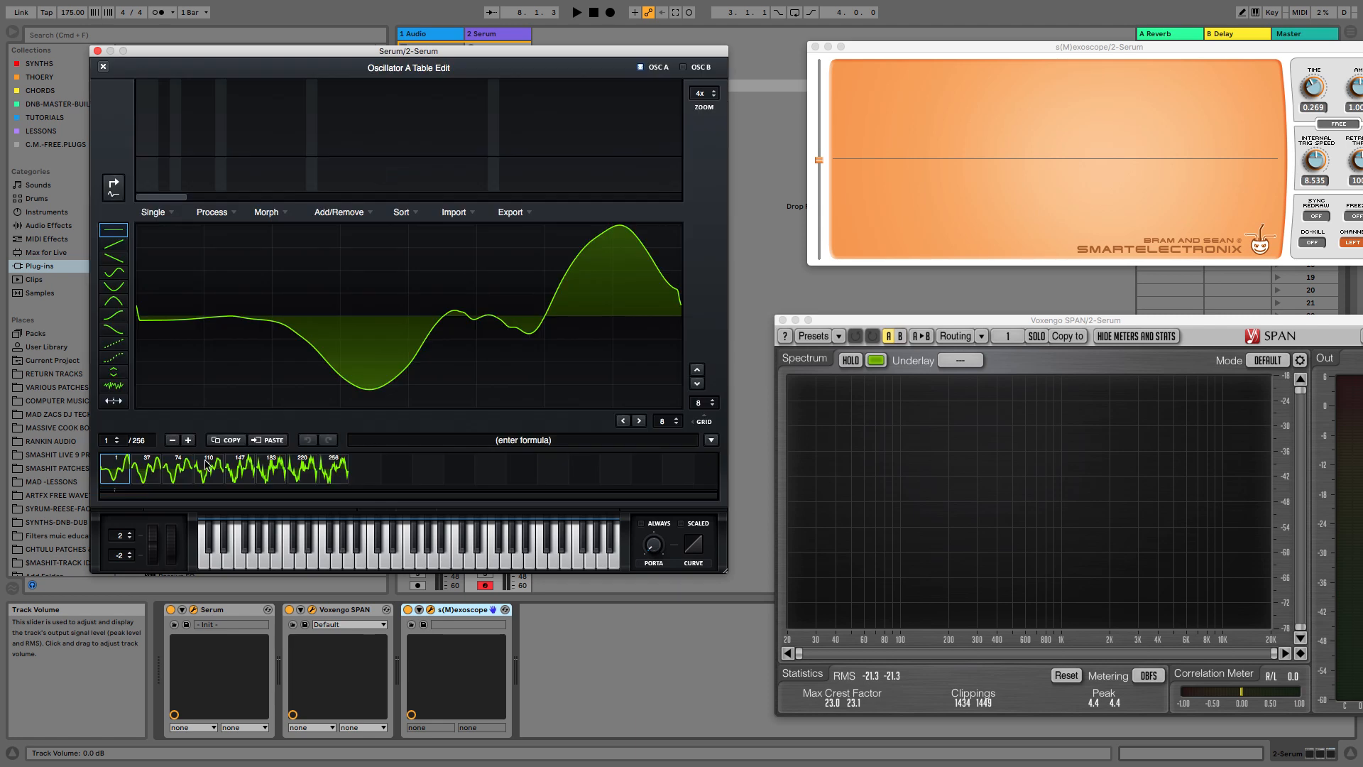
left_click(150, 472)
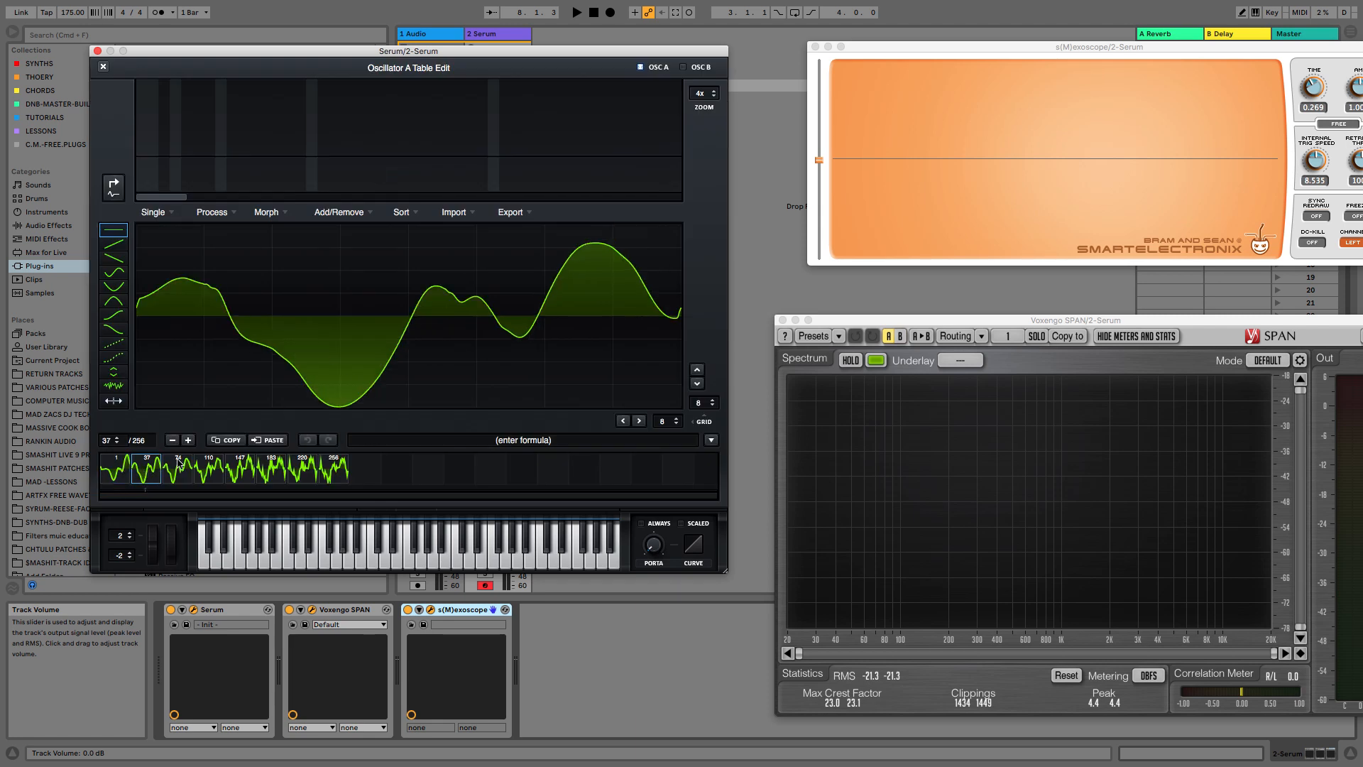
left_click(179, 467)
left_click(210, 468)
left_click(238, 483)
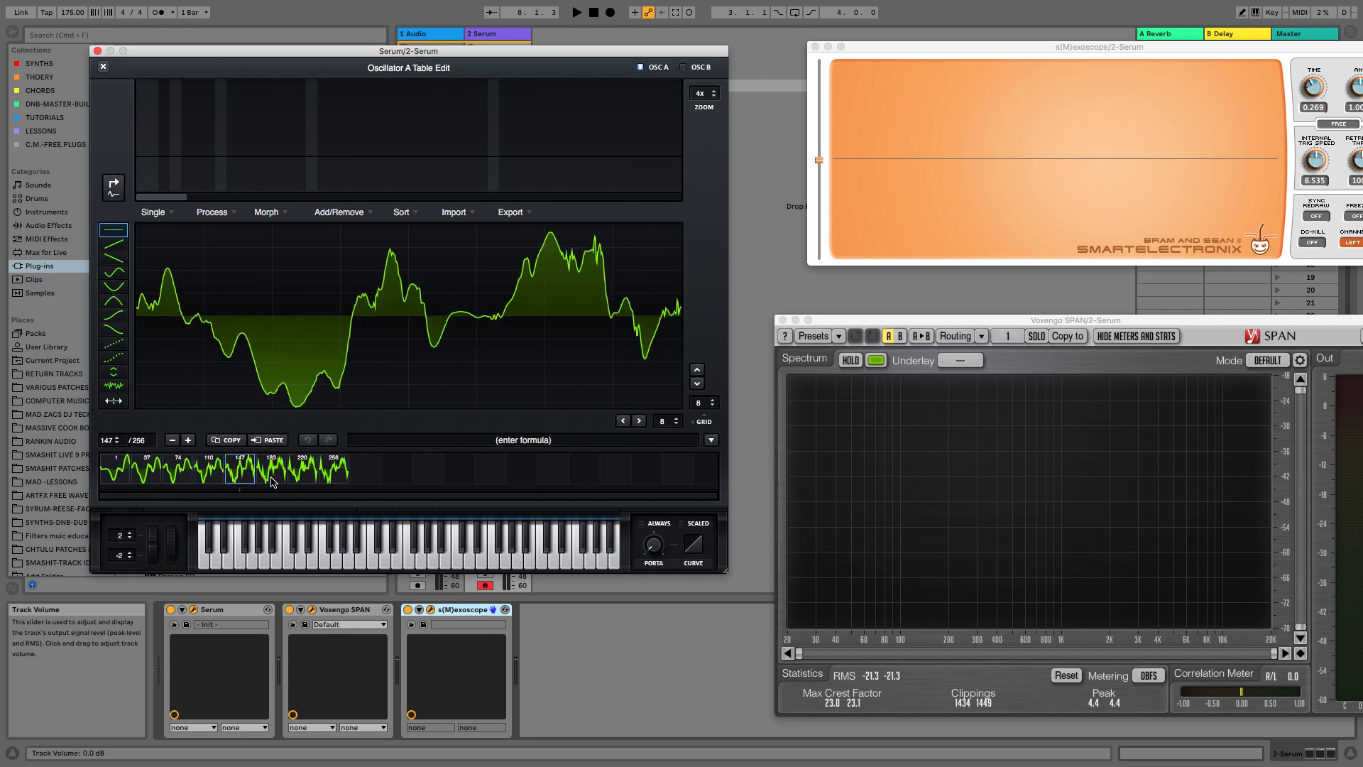
left_click(273, 480)
left_click(296, 477)
left_click(346, 469)
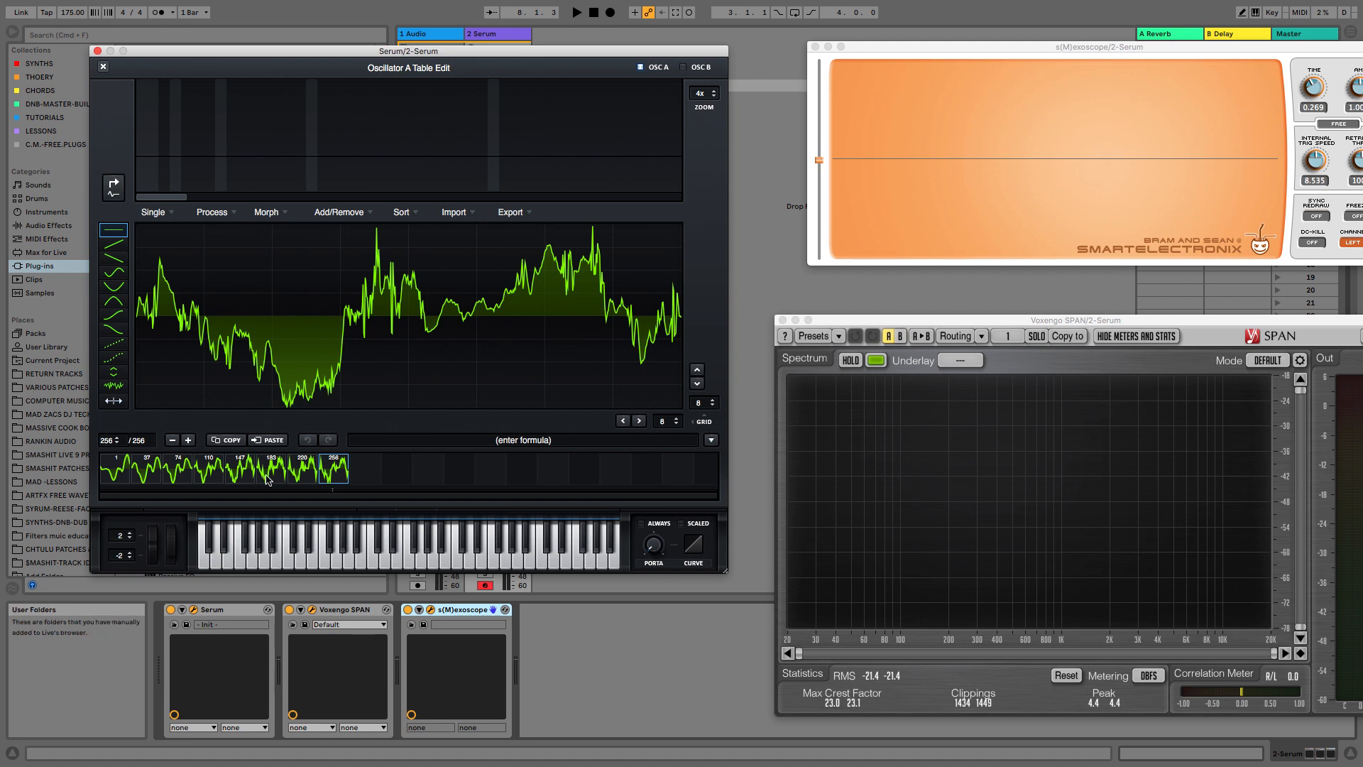
- Remove the last frame and the frame at 171 from OSC A's wavetable
left_click(173, 440)
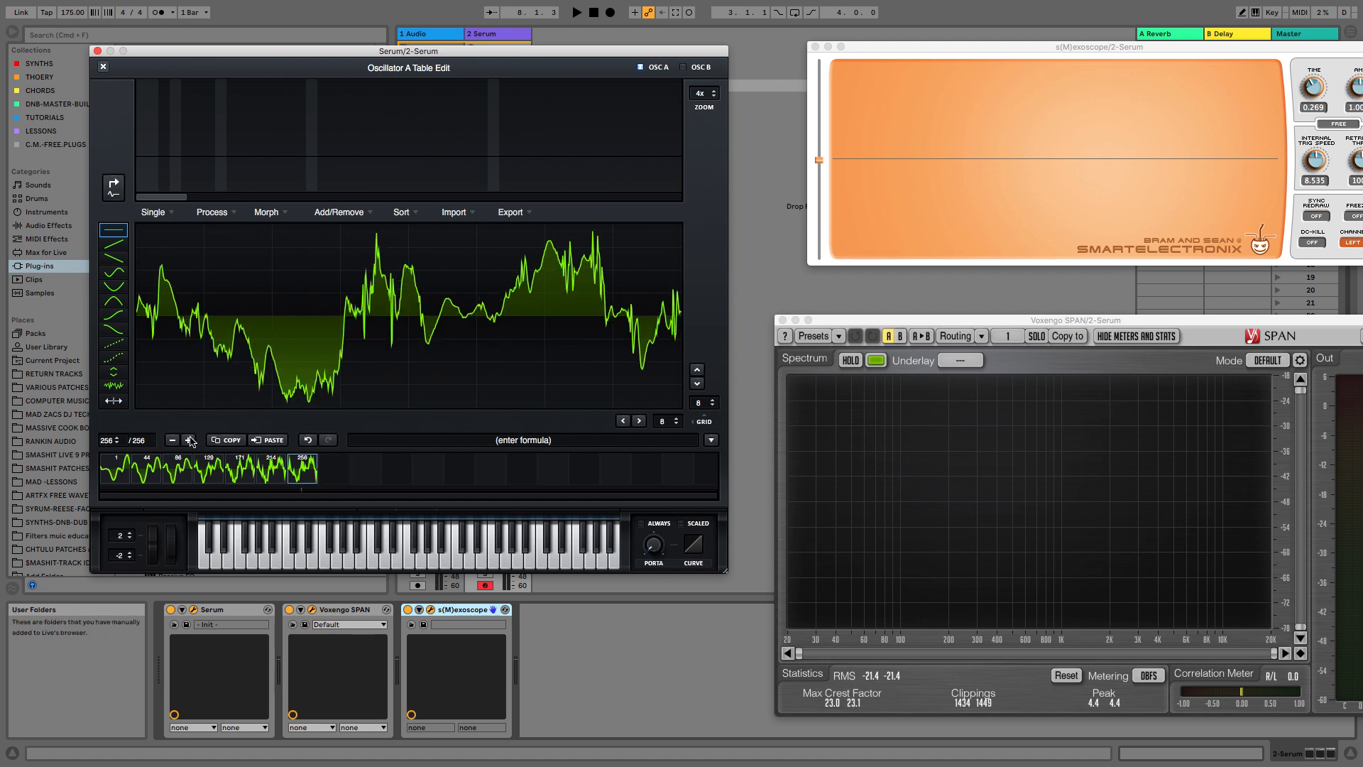
left_click(237, 476)
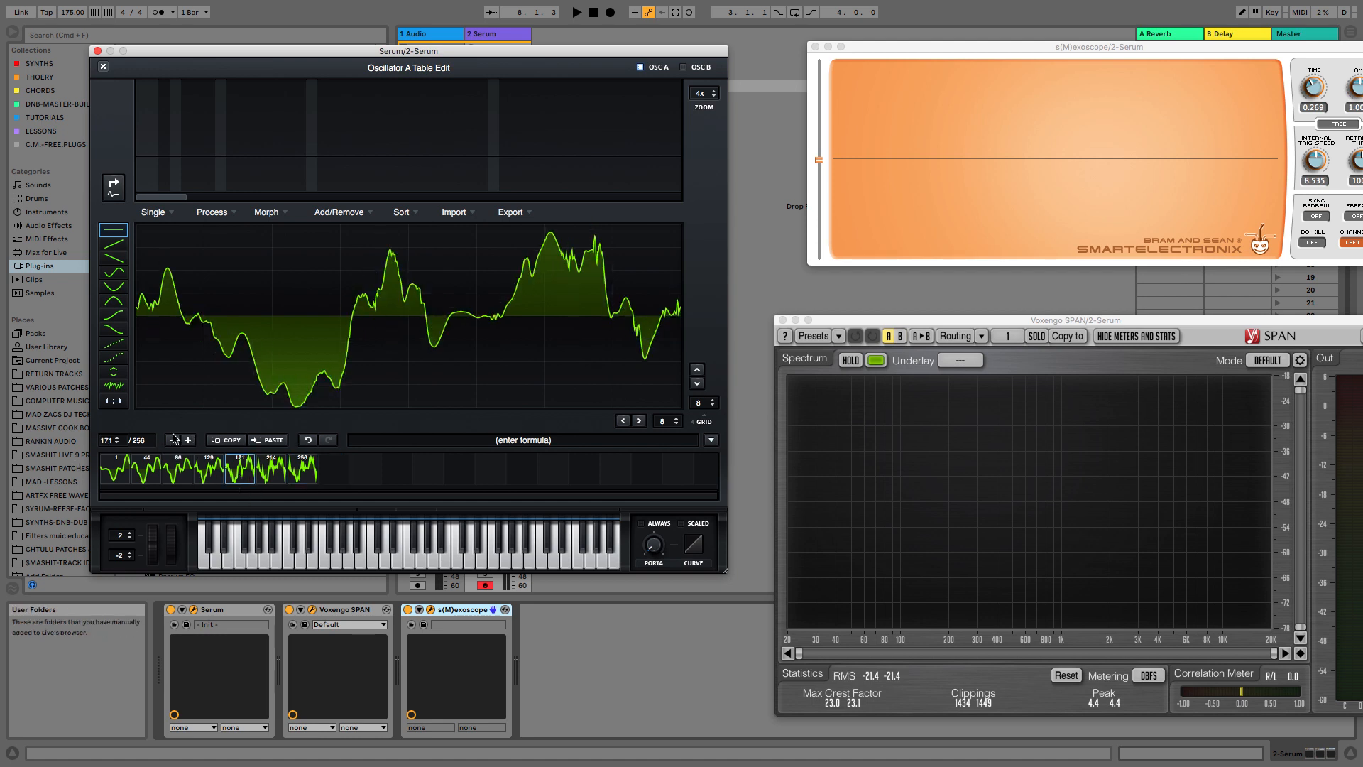
left_click(172, 440)
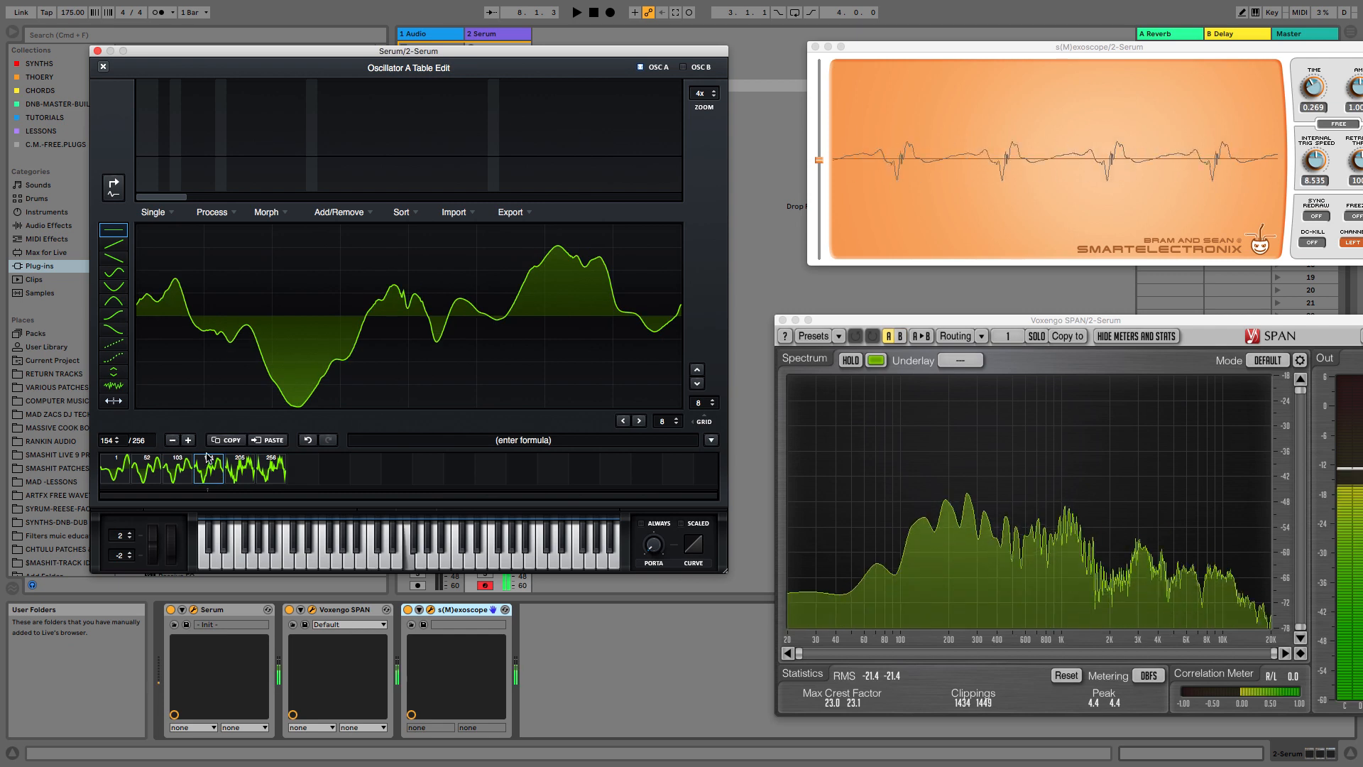
- Select the frame at 103 and draw rising ramp segments across most of its waveform
left_click(149, 470)
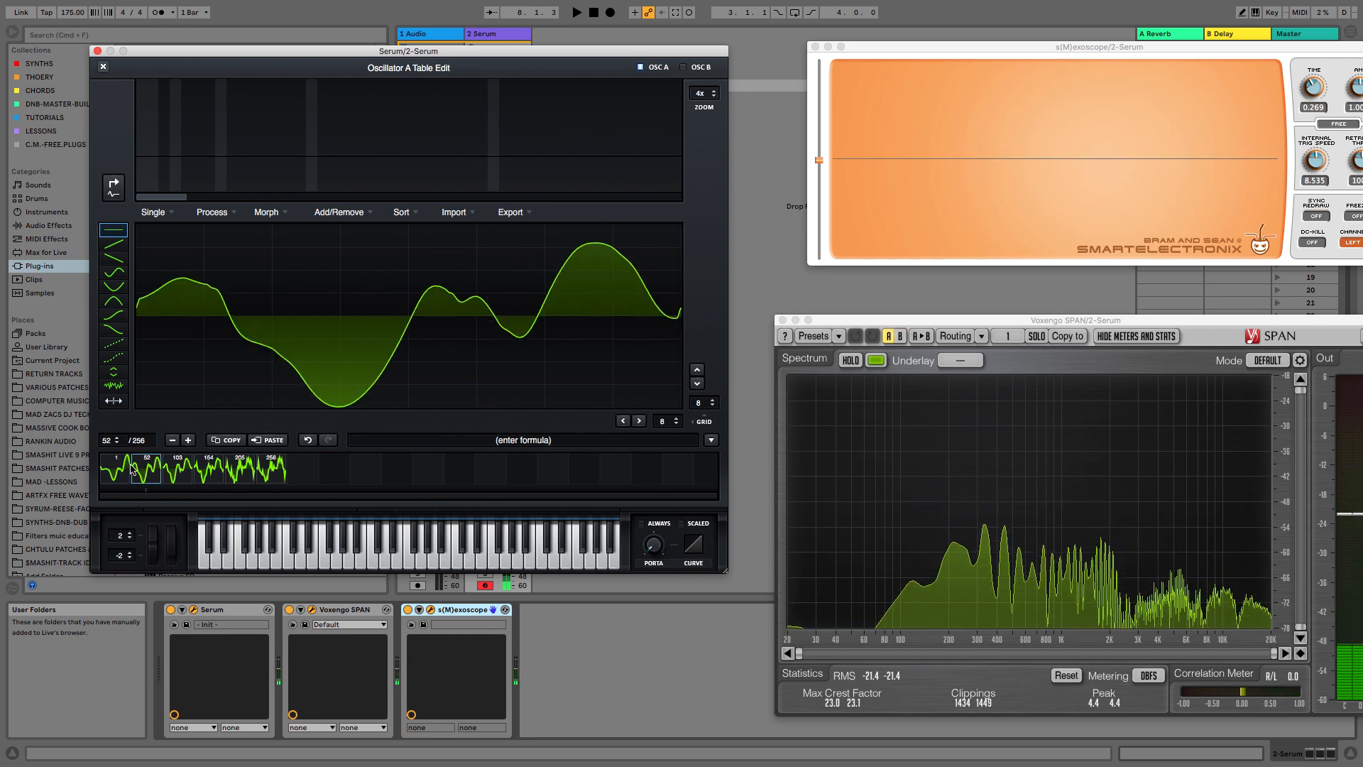
left_click(120, 470)
left_click(177, 470)
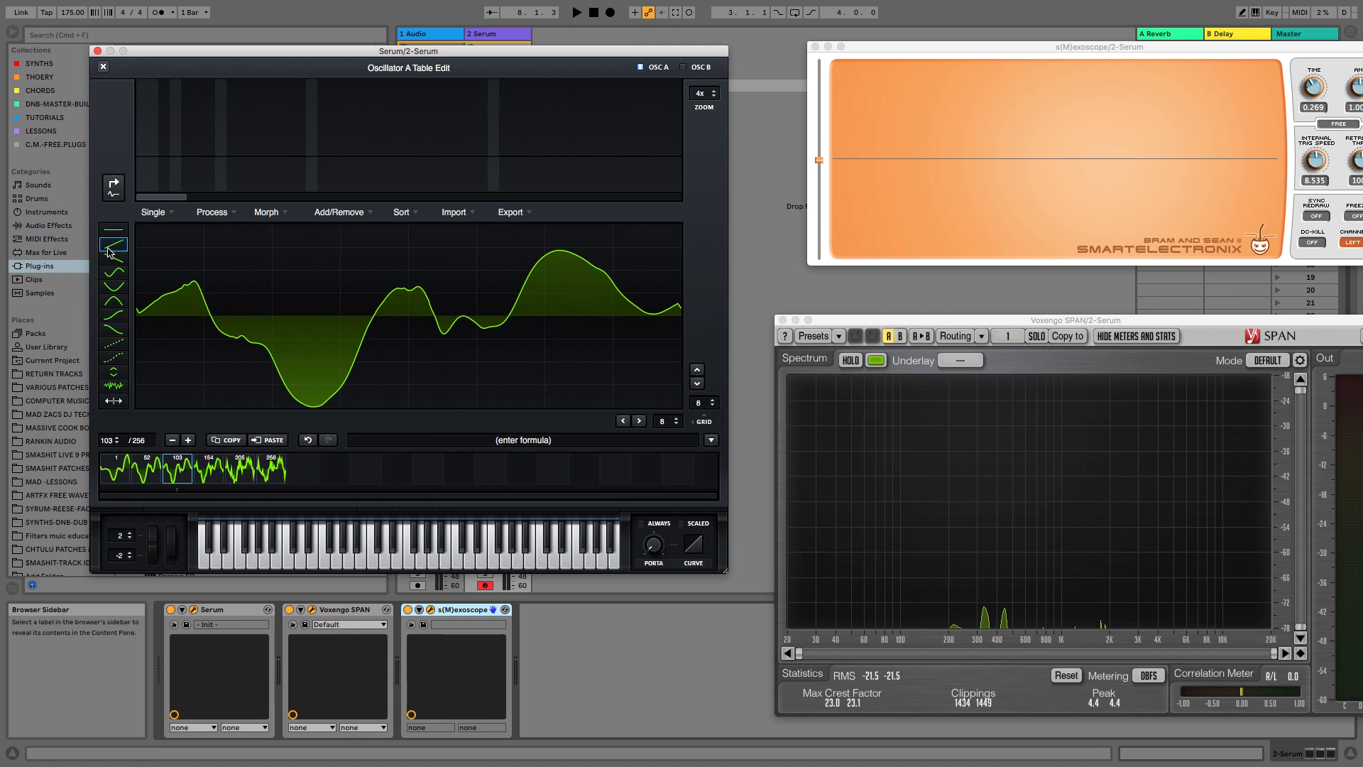
mouse_move(176, 279)
left_mouse_down()
mouse_move(220, 326)
mouse_move(275, 331)
left_mouse_up()
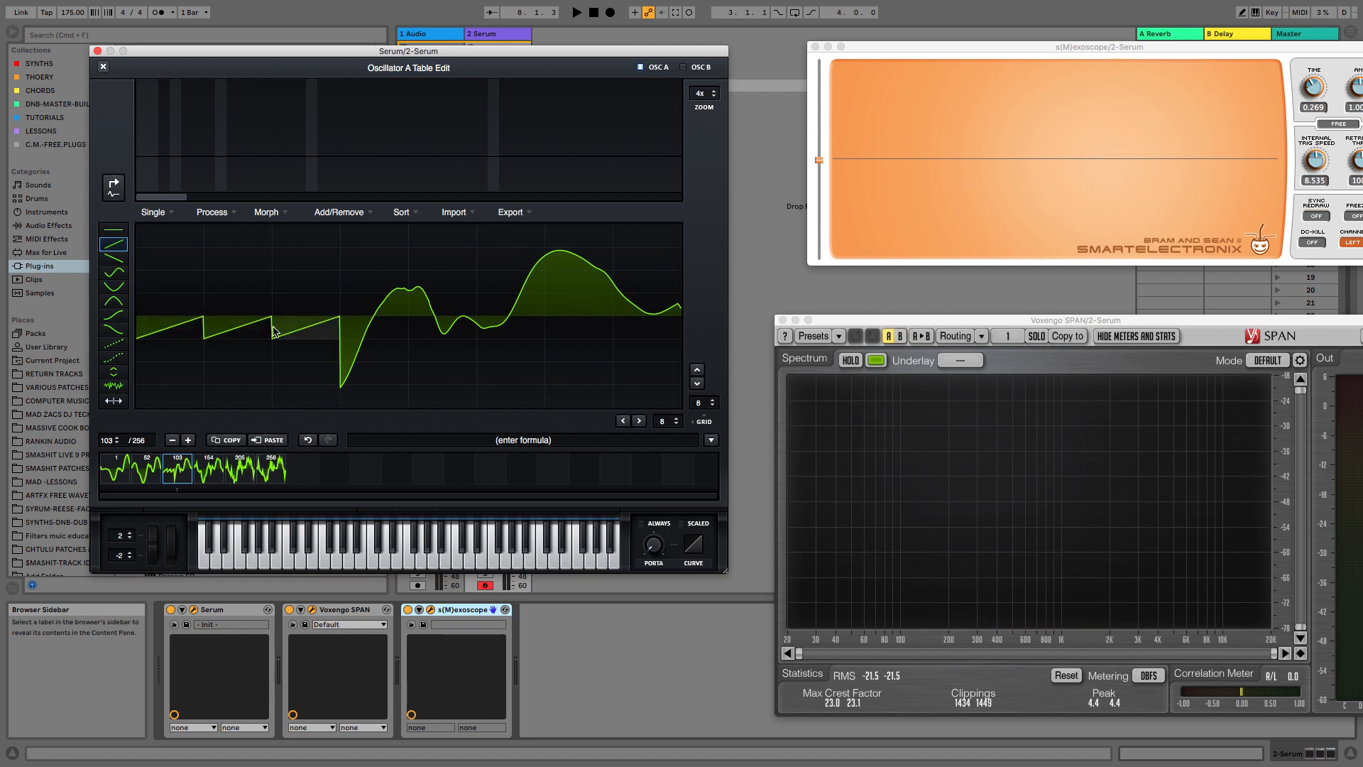
mouse_move(322, 284)
left_mouse_down()
mouse_move(454, 322)
mouse_move(527, 280)
left_mouse_up()
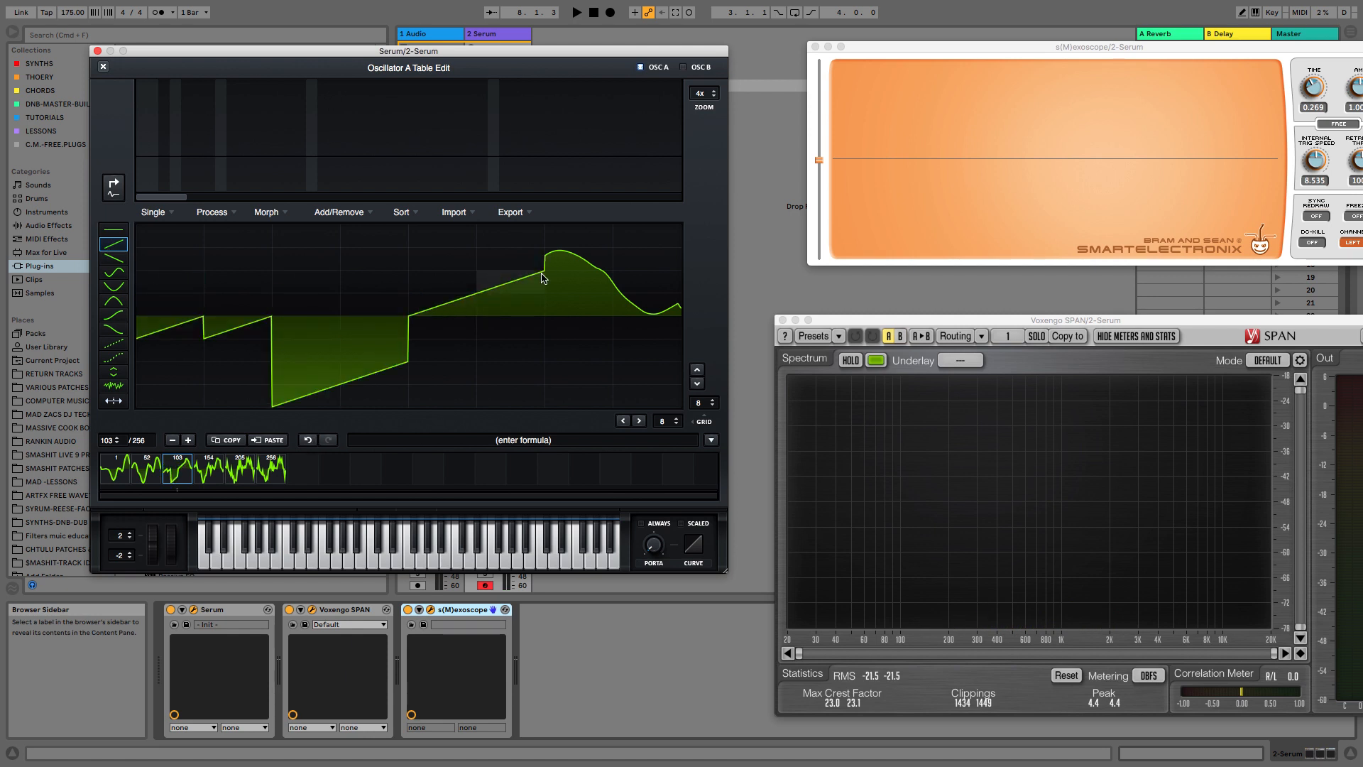
- Redraw the entire waveform of frame 103 with upward arch segments at varying heights
left_click(114, 301)
mouse_move(145, 334)
left_mouse_down()
mouse_move(515, 293)
mouse_move(681, 306)
left_mouse_up()
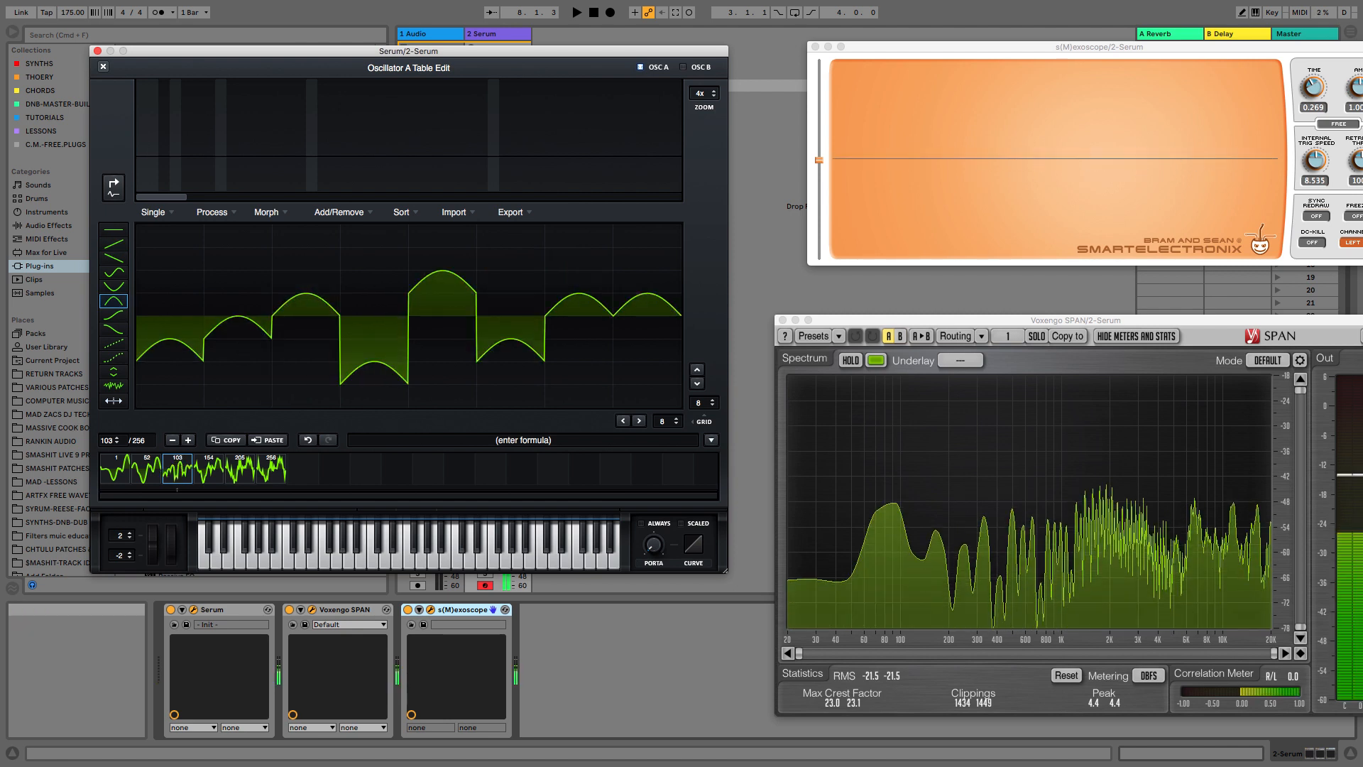
- Draw noise over several grid segments of frame 103, including the last two
left_click(114, 385)
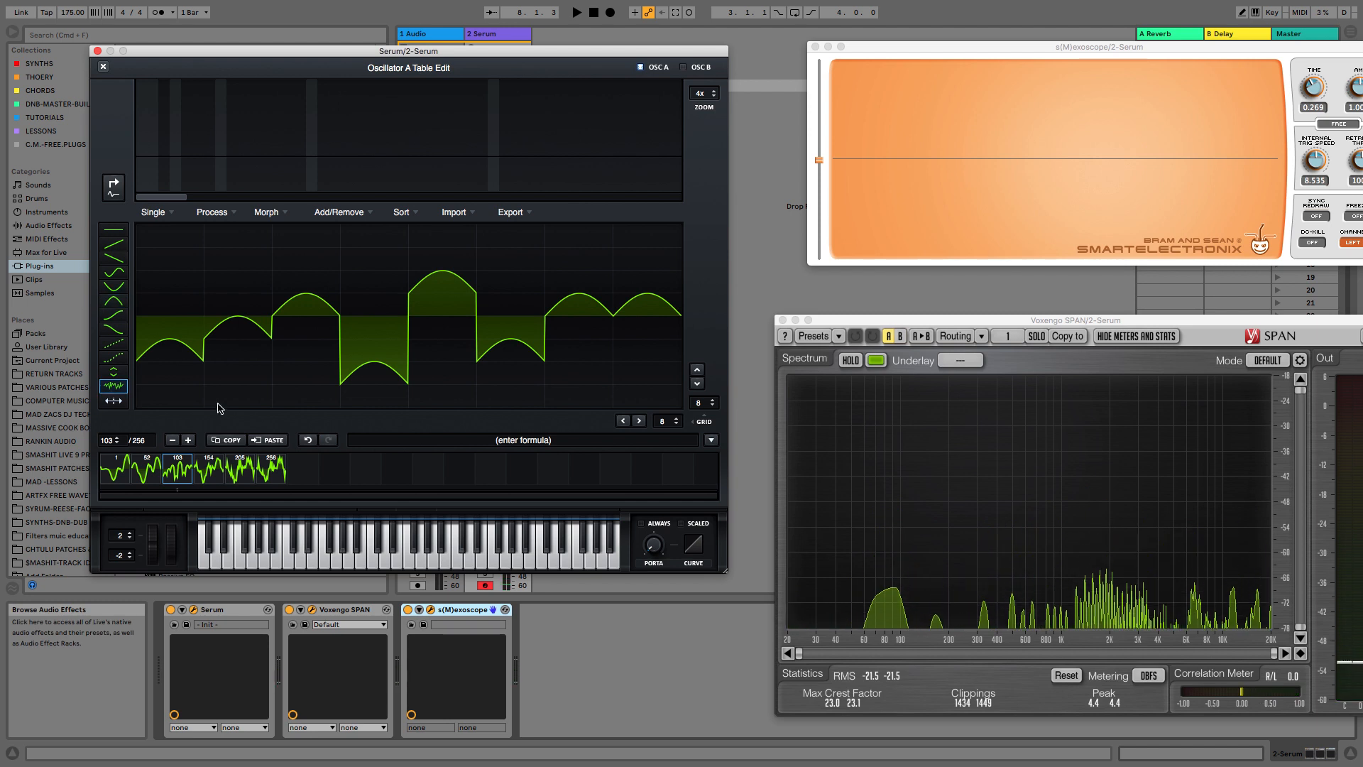
mouse_move(232, 377)
left_mouse_down()
mouse_move(238, 344)
mouse_move(237, 374)
mouse_move(244, 359)
left_mouse_up()
mouse_move(384, 379)
left_mouse_down()
mouse_move(384, 394)
mouse_move(442, 298)
mouse_move(405, 372)
left_mouse_up()
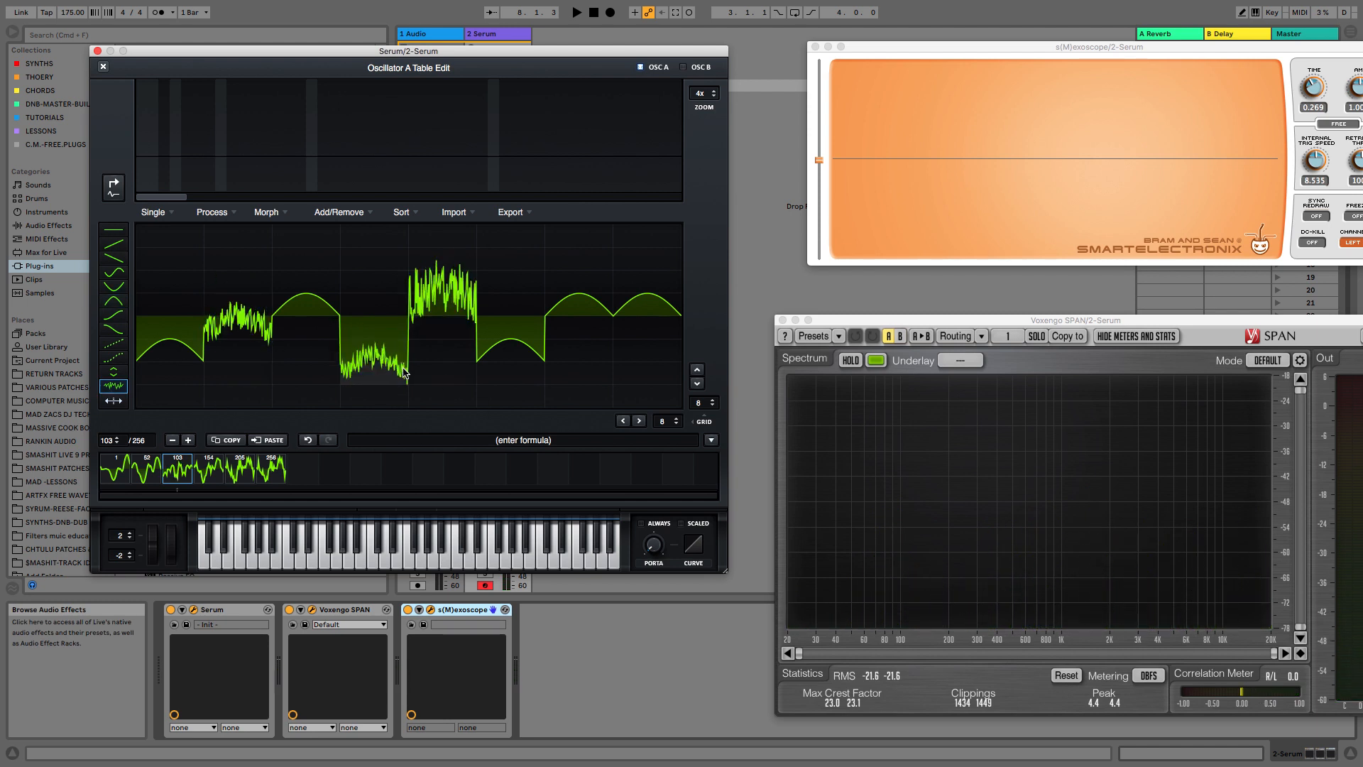
left_click(671, 338)
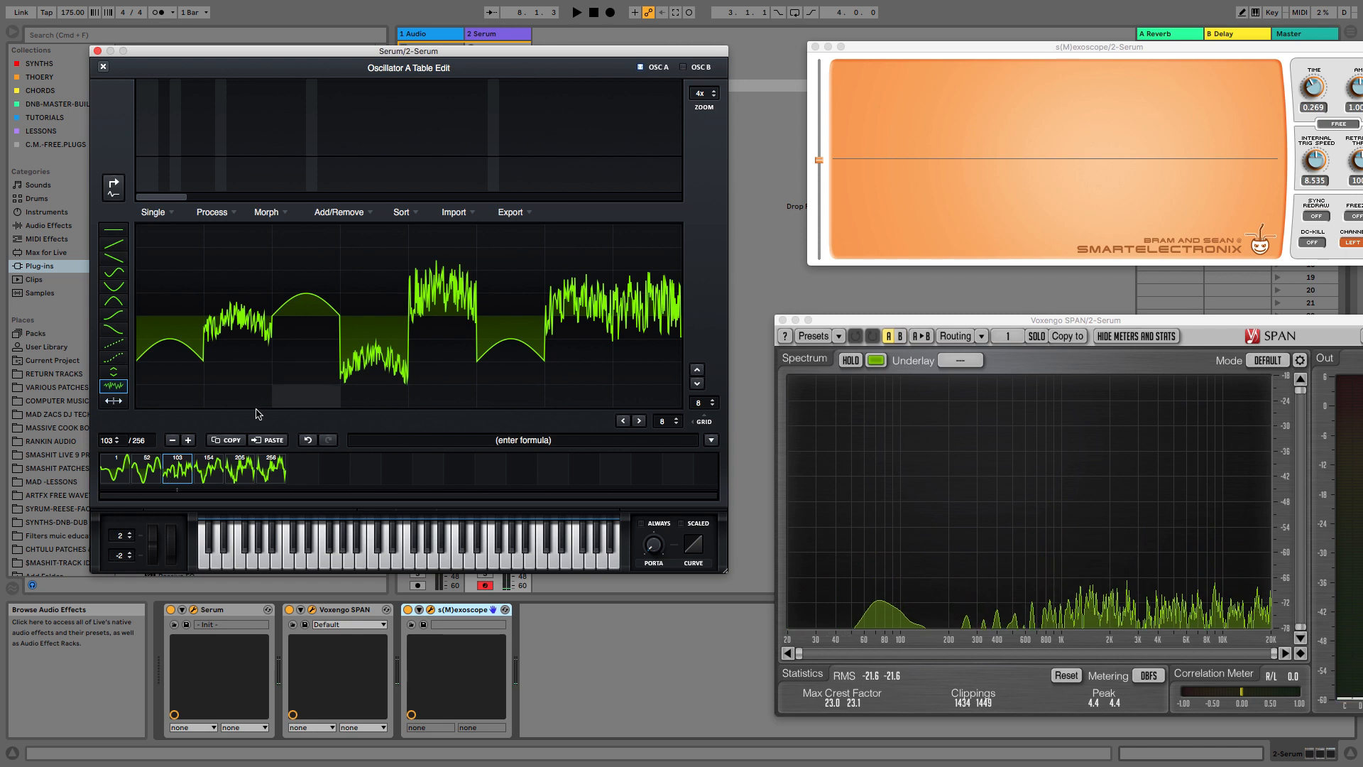
- Examine the wavetable editor's formula entry and its Add/Remove, Sort, Import and Export options
left_click(543, 441)
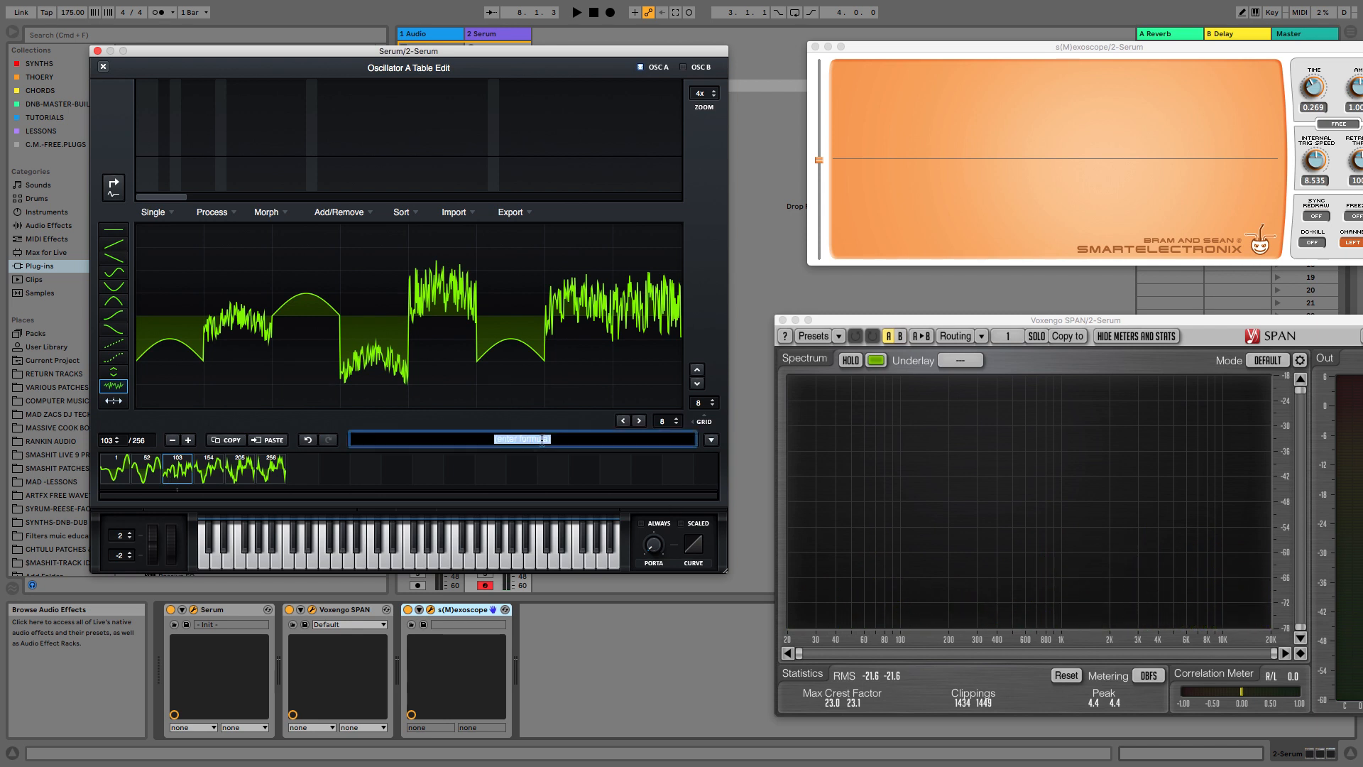
left_click(606, 444)
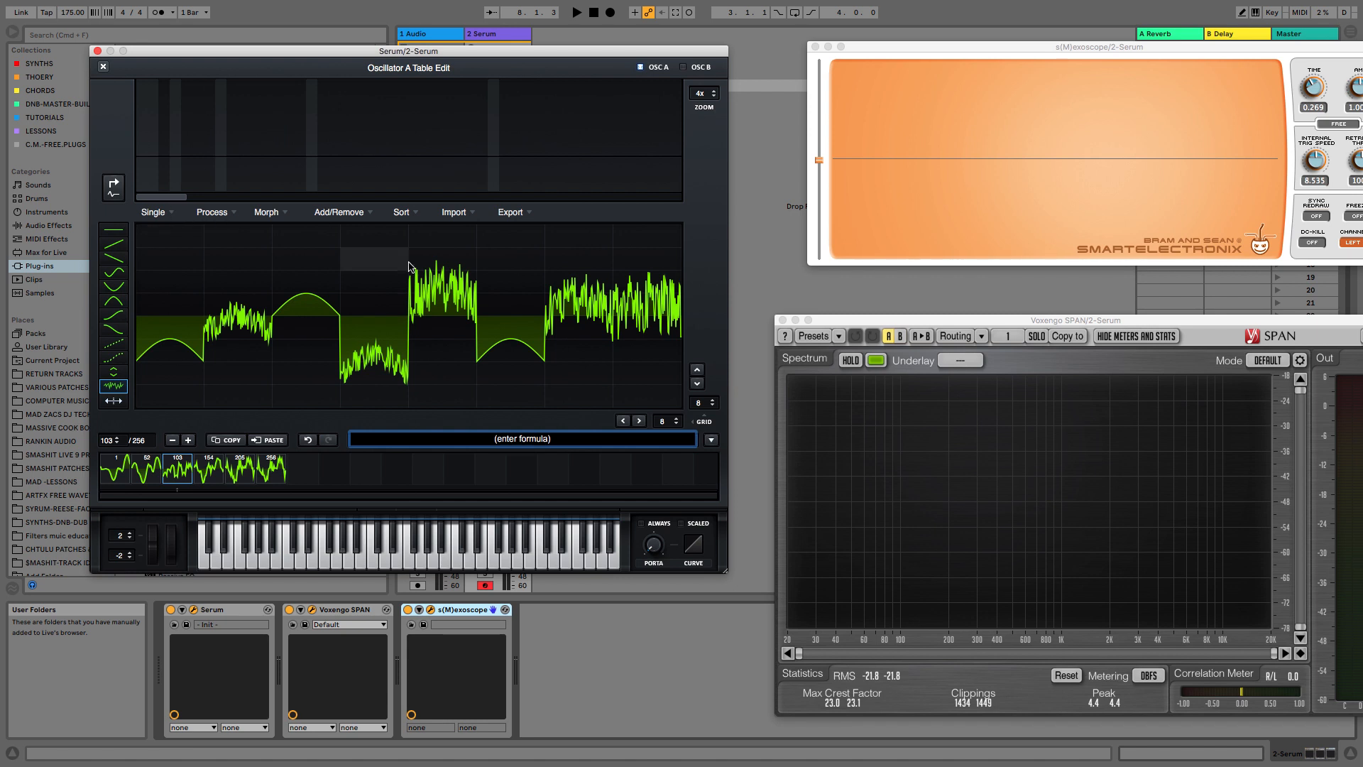
left_click(368, 212)
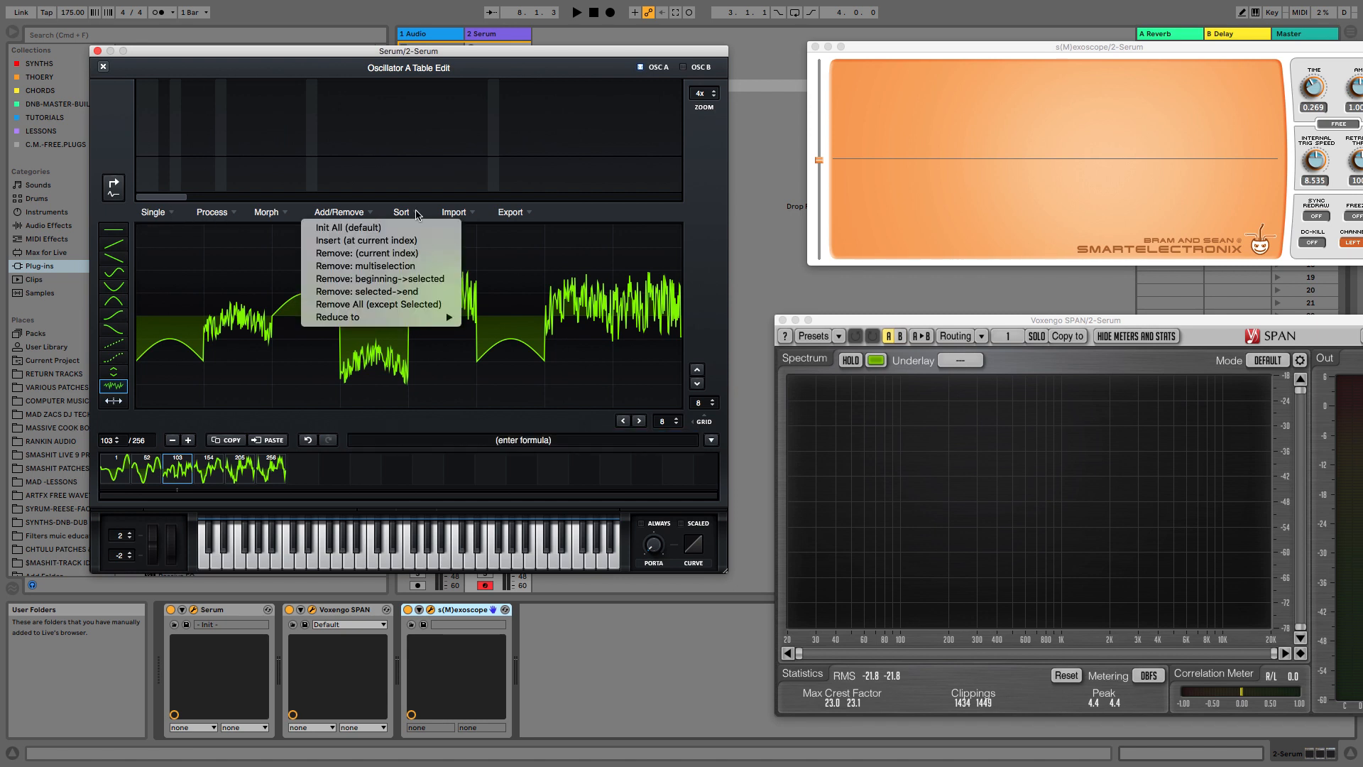
left_click(417, 212)
left_click(417, 212)
left_click(455, 212)
left_click(458, 213)
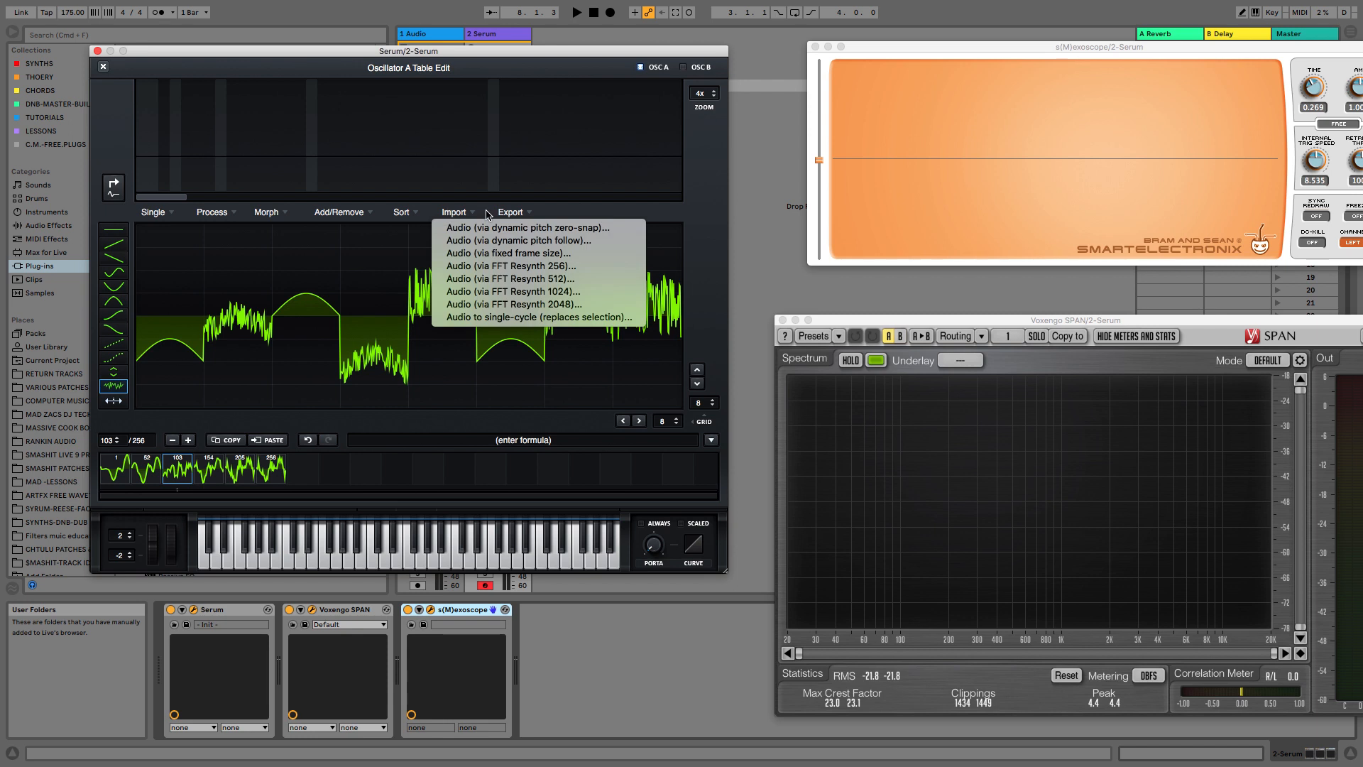
left_click(527, 212)
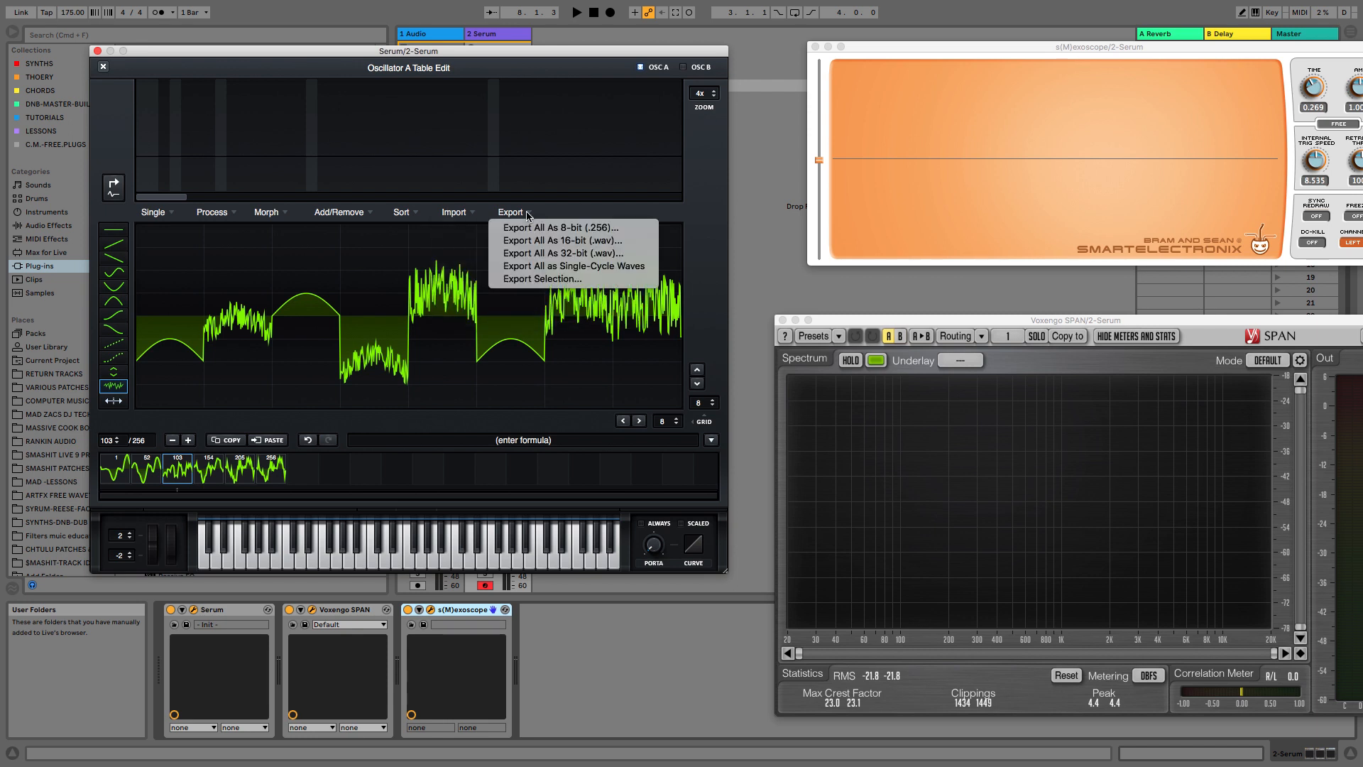
left_click(219, 219)
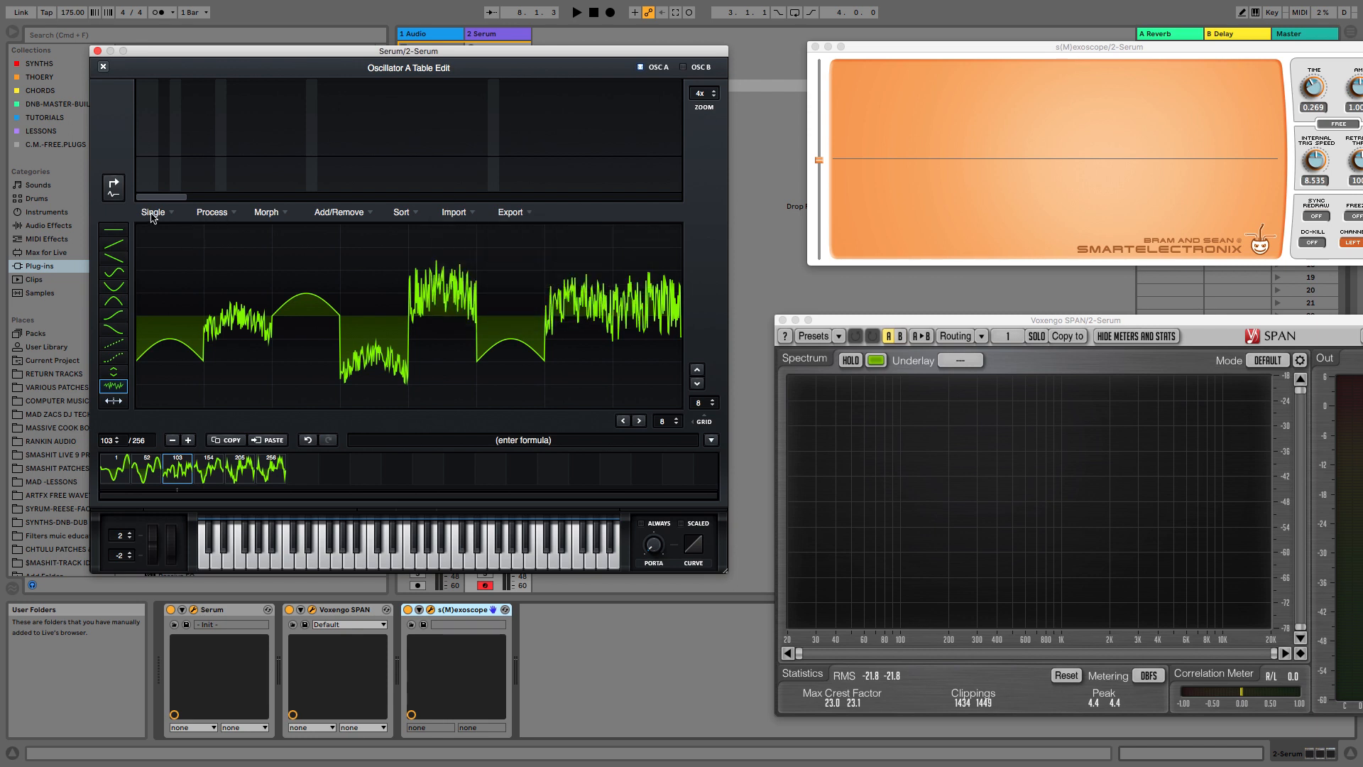
- Load the Hardstyle Kick 001 [ARTFX] wavetable into OSC A, view it in the wavetable editor and return to the main view
left_click(105, 68)
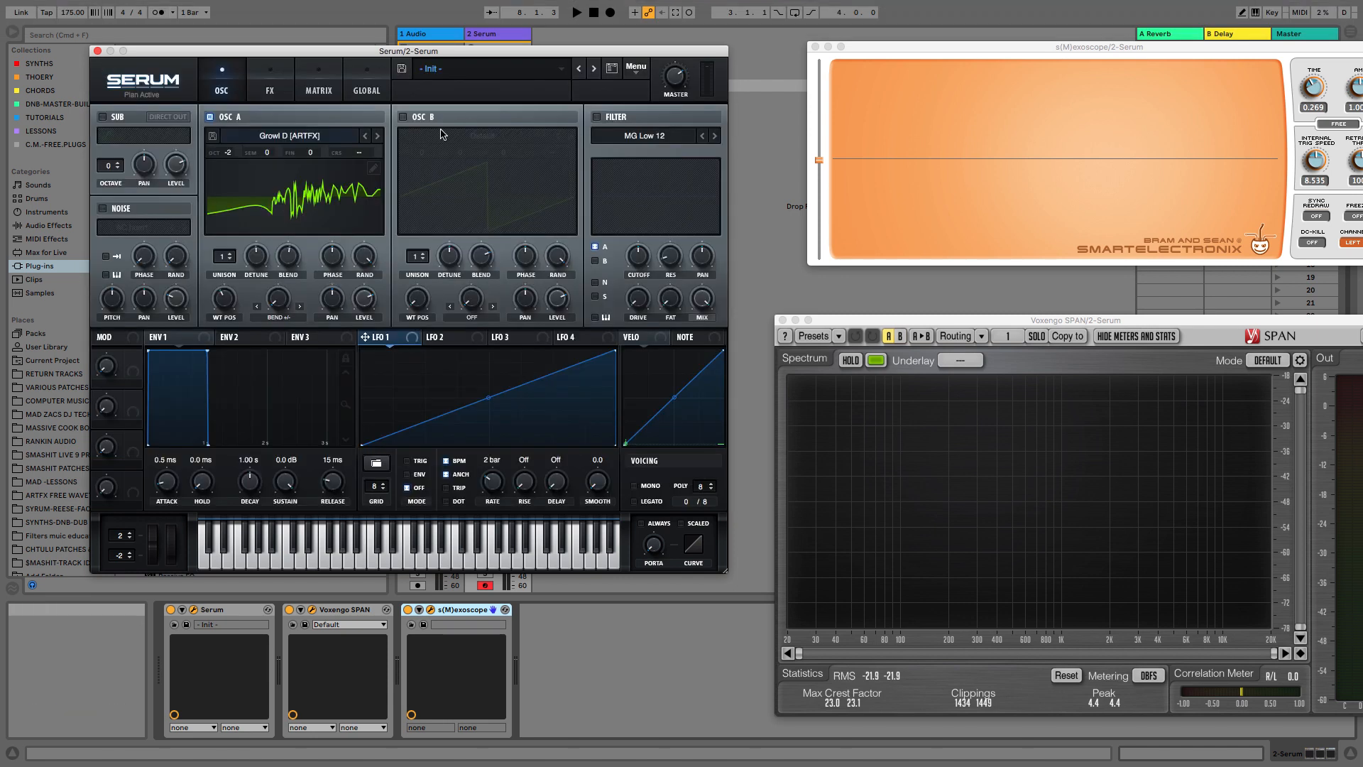
left_click(378, 137)
left_click(378, 136)
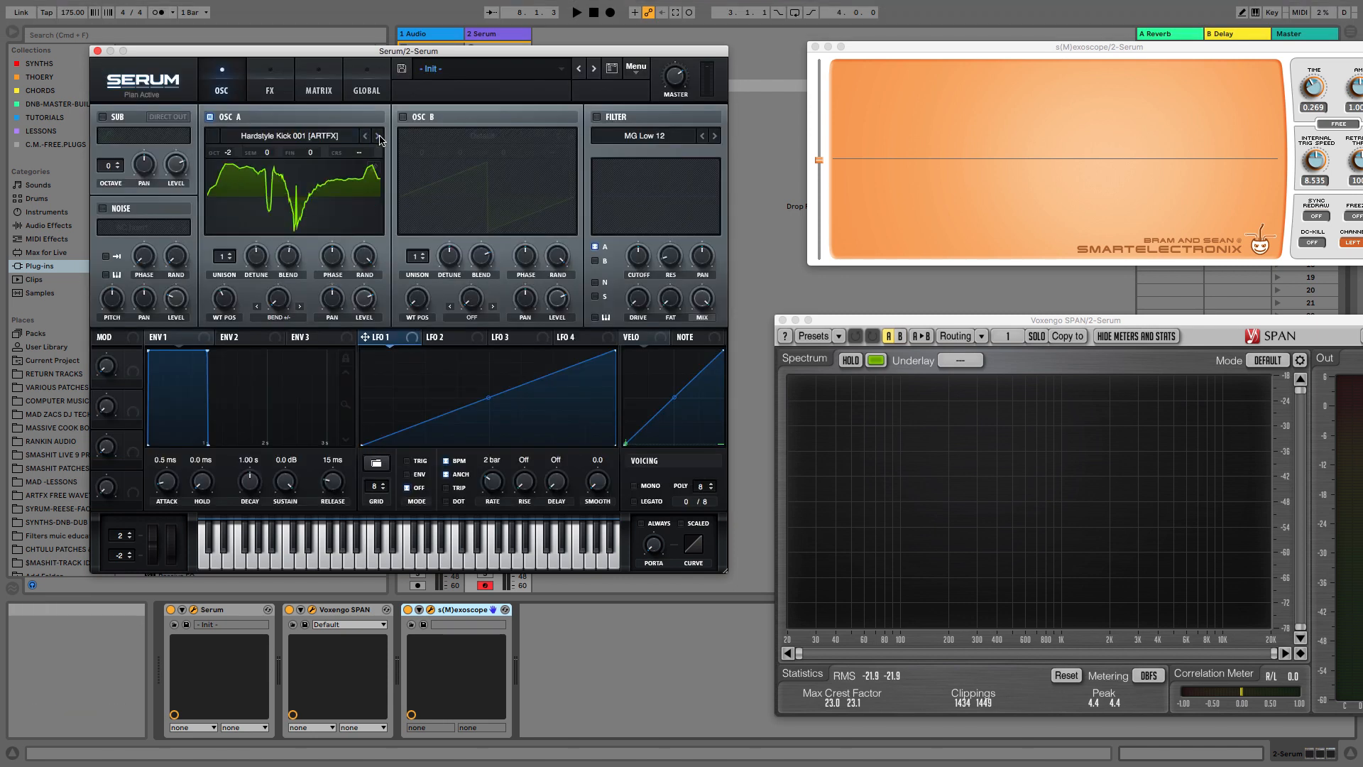
left_click(369, 183)
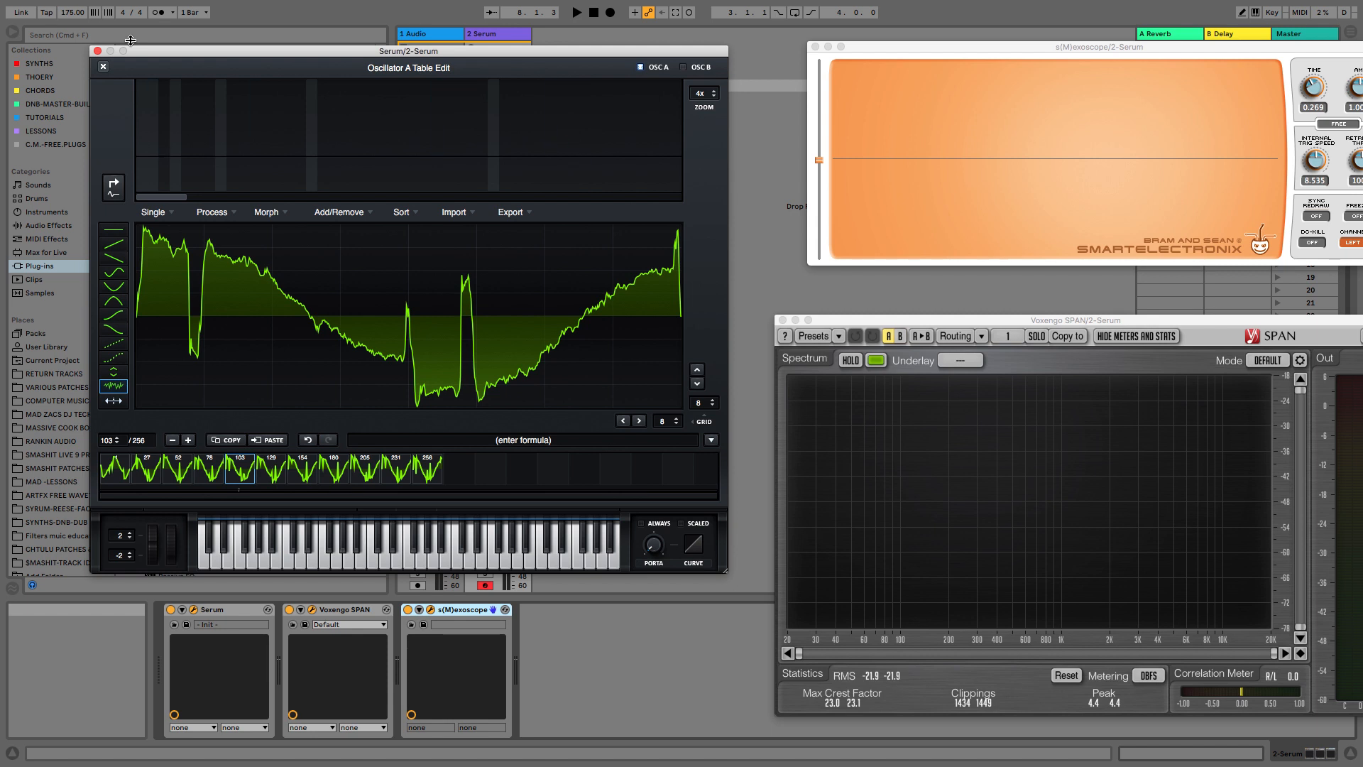
left_click(103, 69)
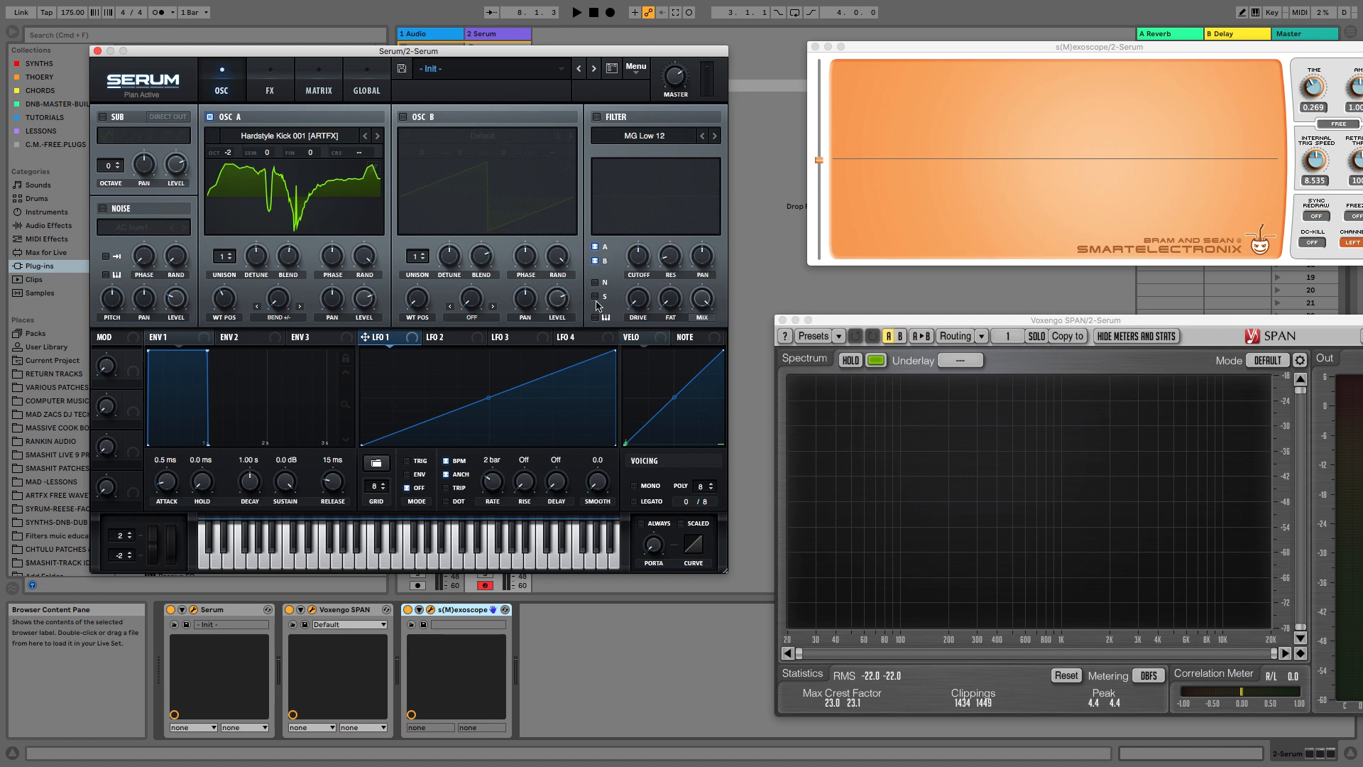
- Turn on the sub oscillator with its octave at -2, and enable the MG Low 12 filter with a higher cutoff
left_click(103, 117)
left_click_drag(112, 166, 115, 178)
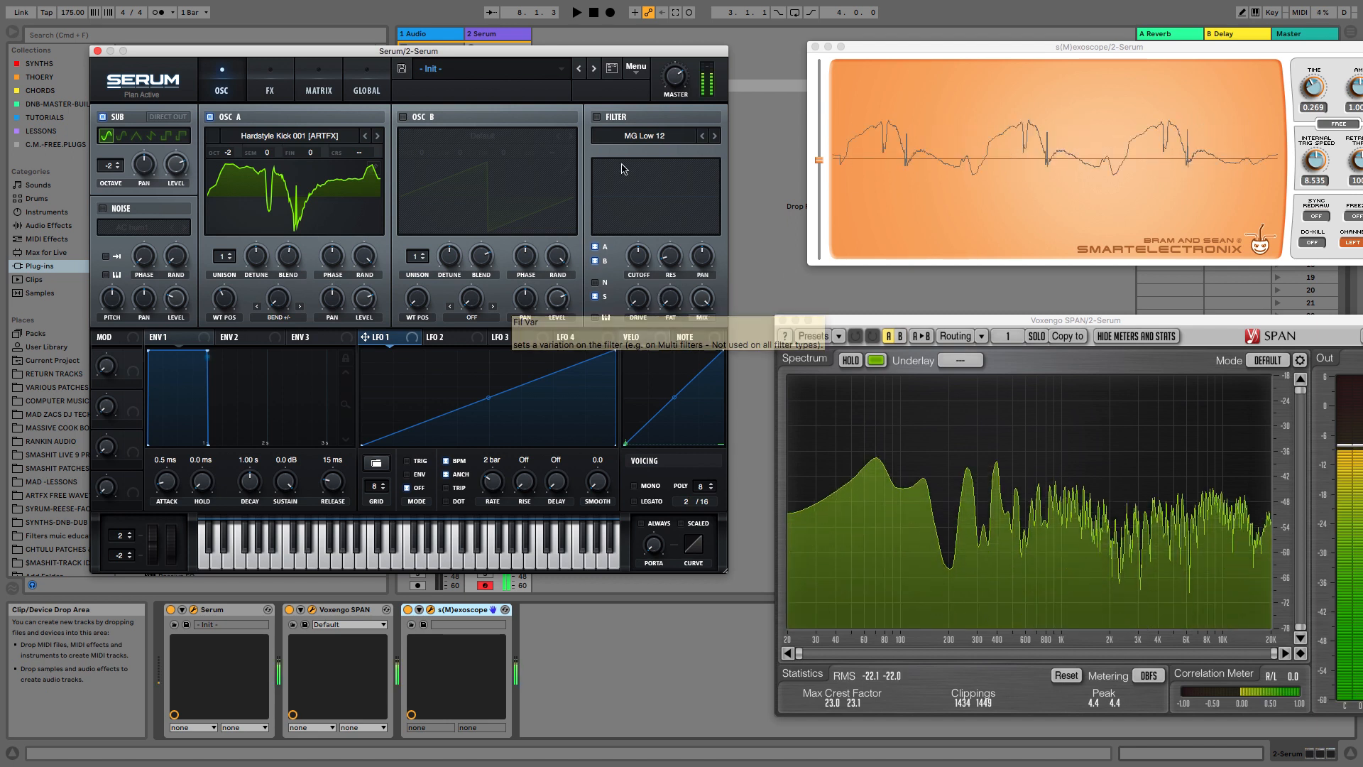
left_click(597, 117)
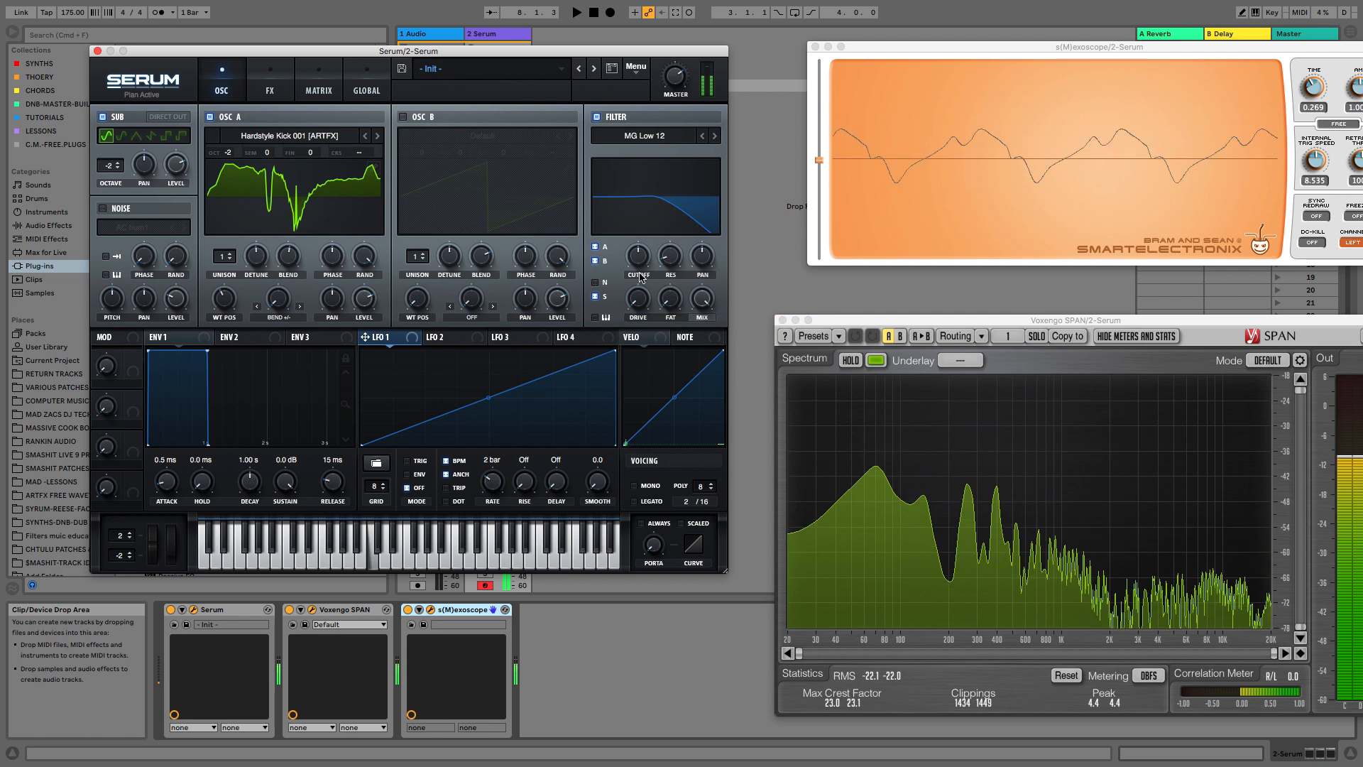
left_click_drag(640, 260, 624, 198)
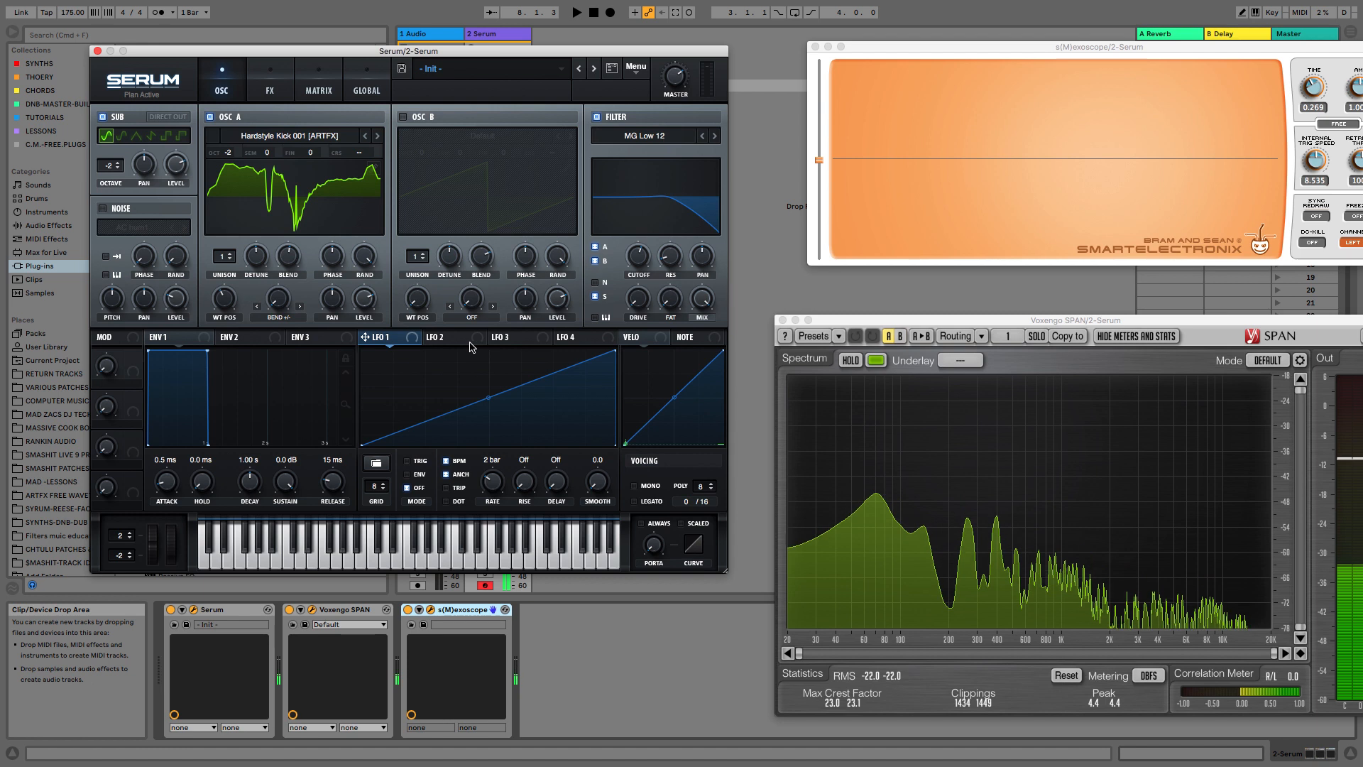
- Assign LFO 1 to the filter cutoff and set the LFO rate to 1/2
left_click_drag(365, 337, 647, 292)
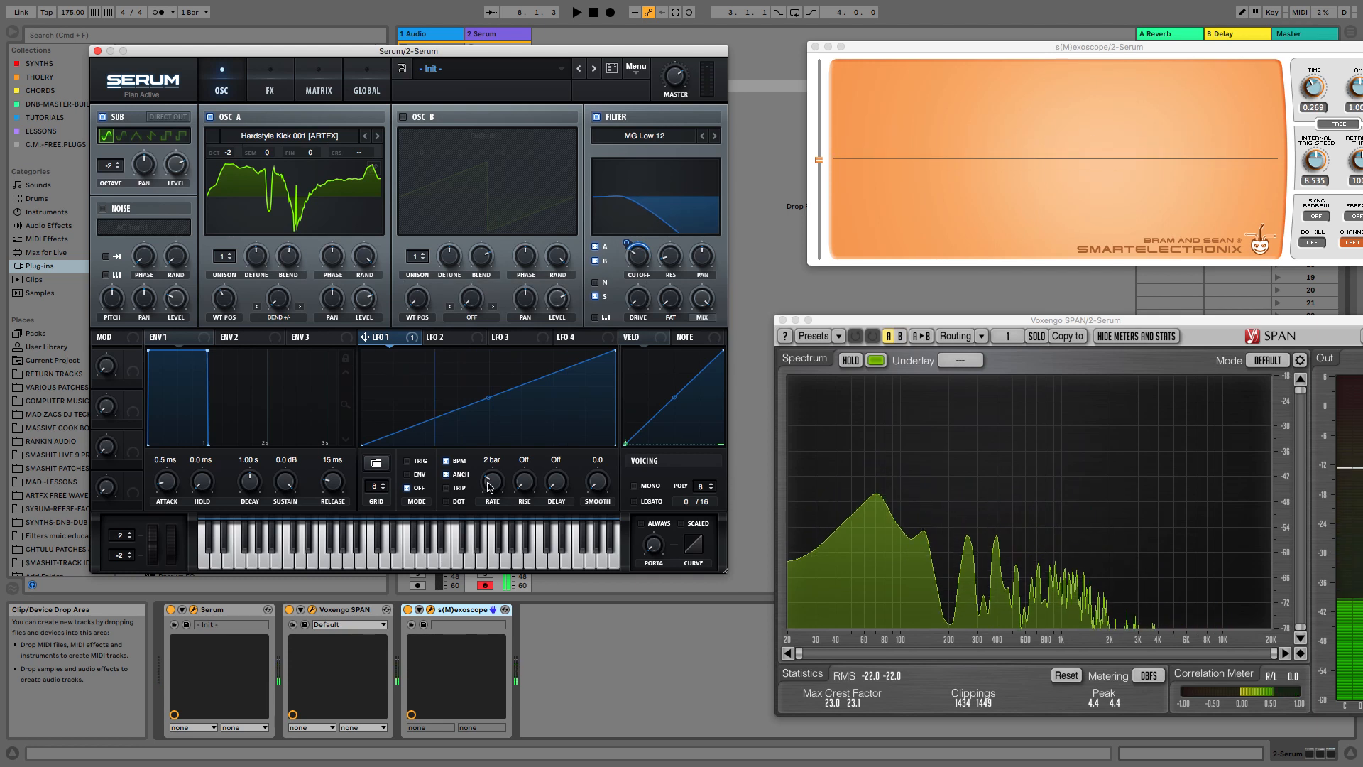
mouse_move(491, 486)
left_mouse_down()
mouse_move(498, 459)
mouse_move(489, 492)
left_mouse_up()
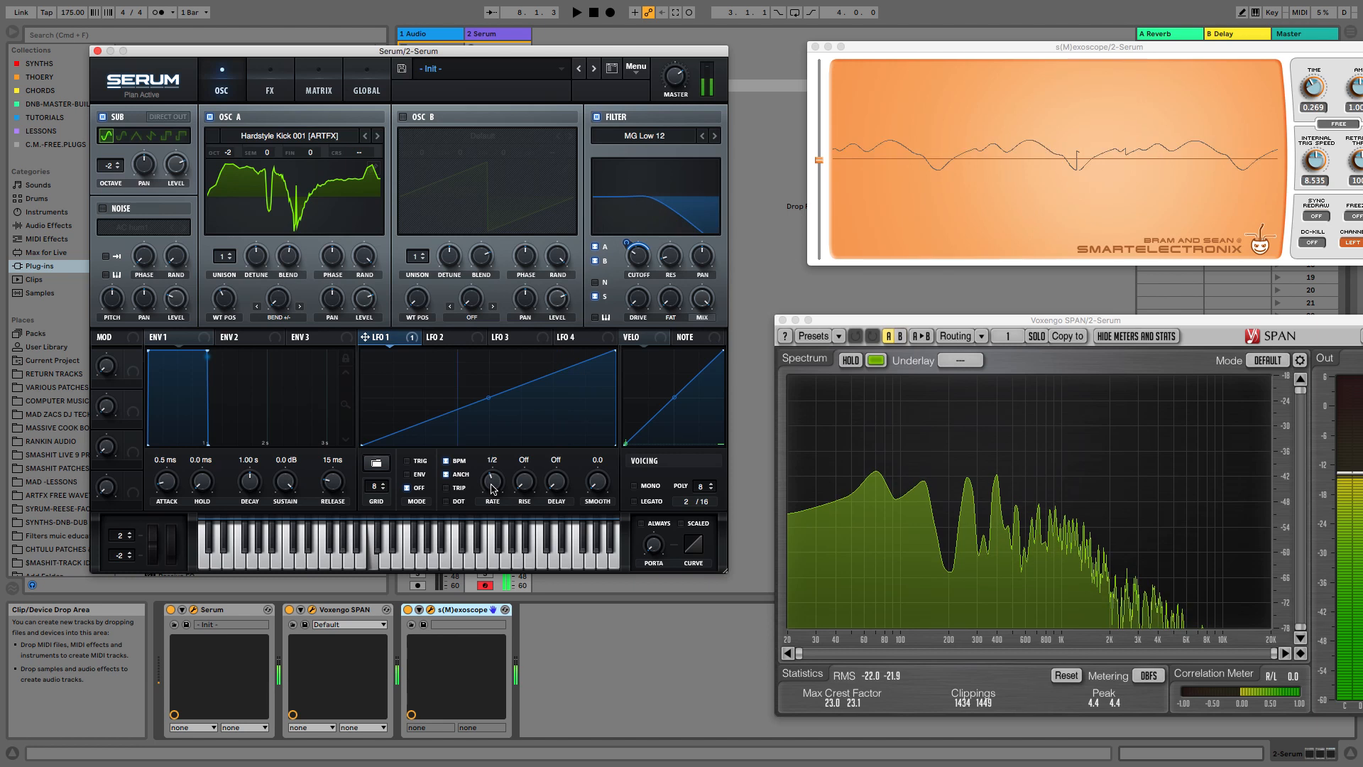
left_click_drag(489, 492, 491, 484)
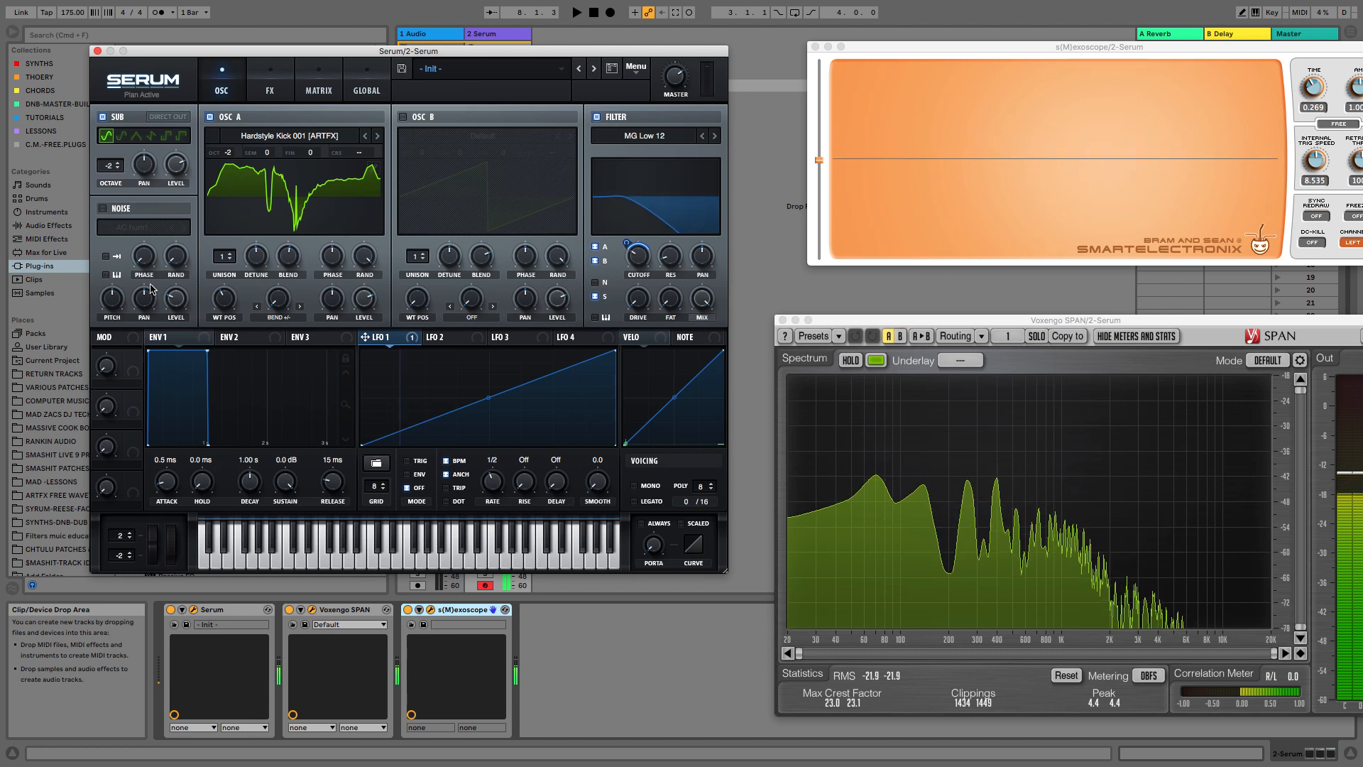
- Turn on the noise oscillator with the AC hum1 sample and adjust its level
left_click(103, 208)
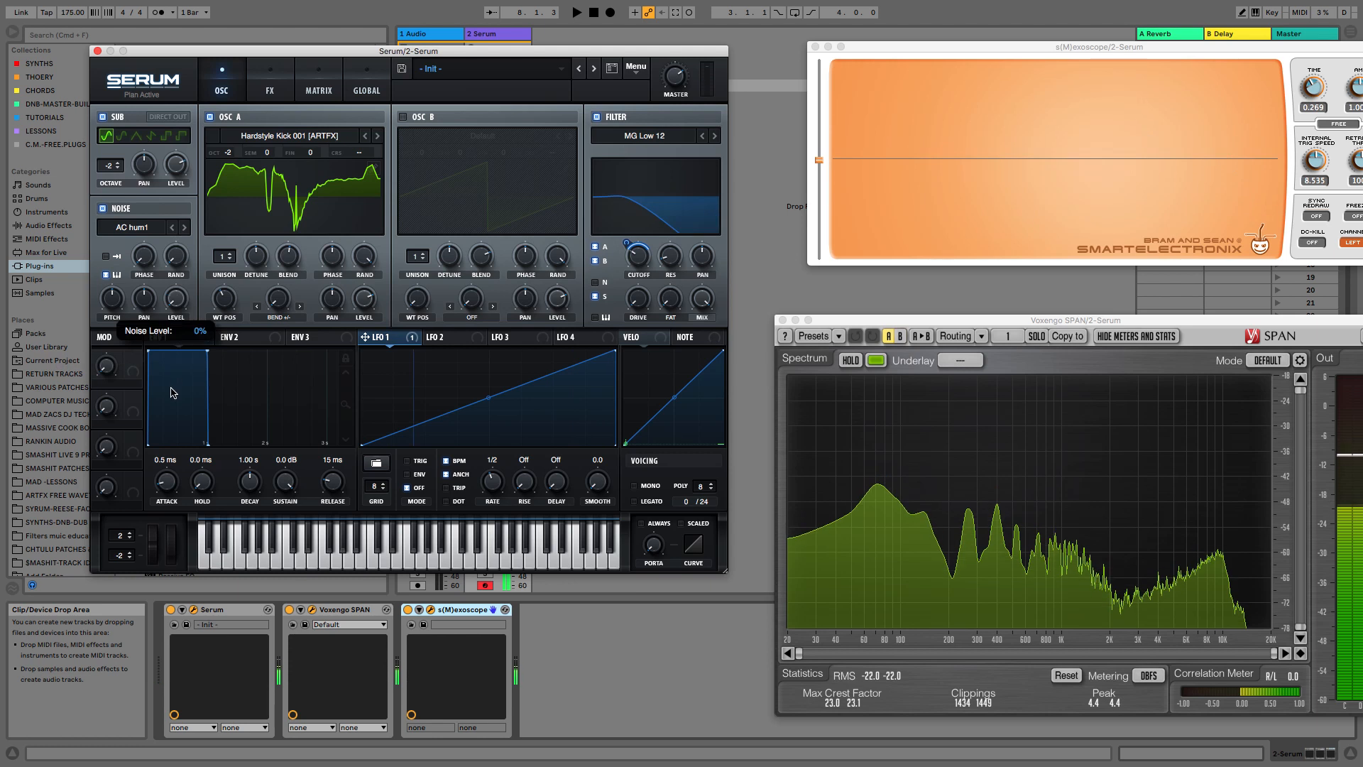
left_click_drag(166, 357, 171, 313)
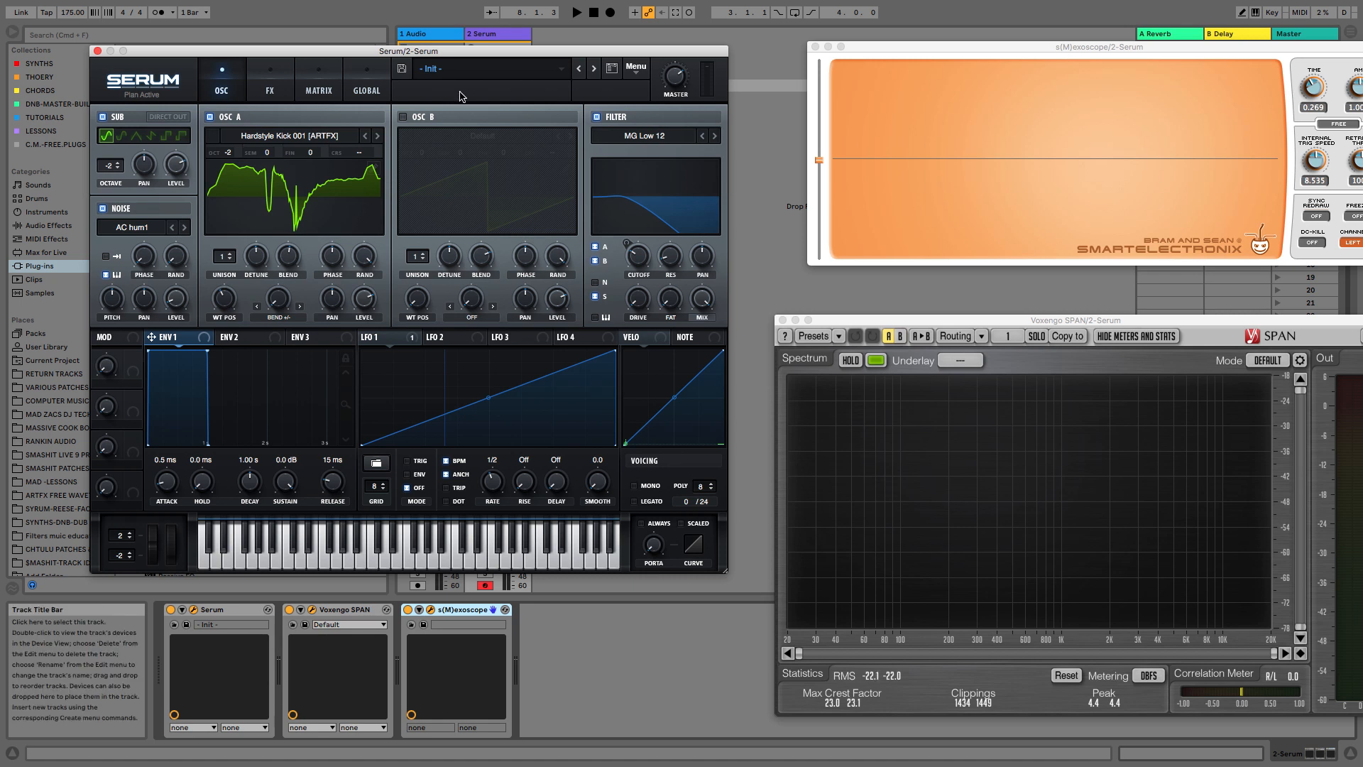
- Load the BA Bandpass 2 [SL] preset from Bass (Hard) and audition the following presets up to BA BitterBot [LCV]
left_click(545, 71)
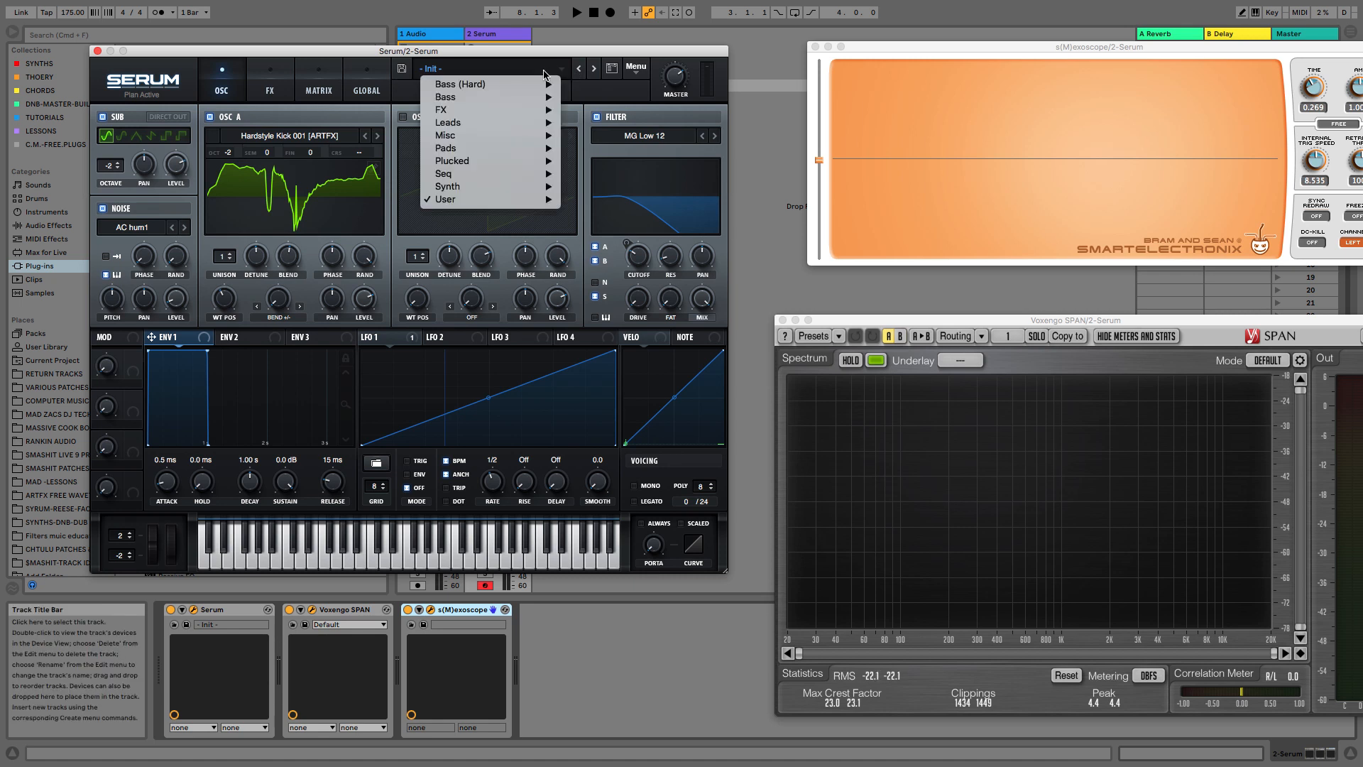
mouse_move(517, 85)
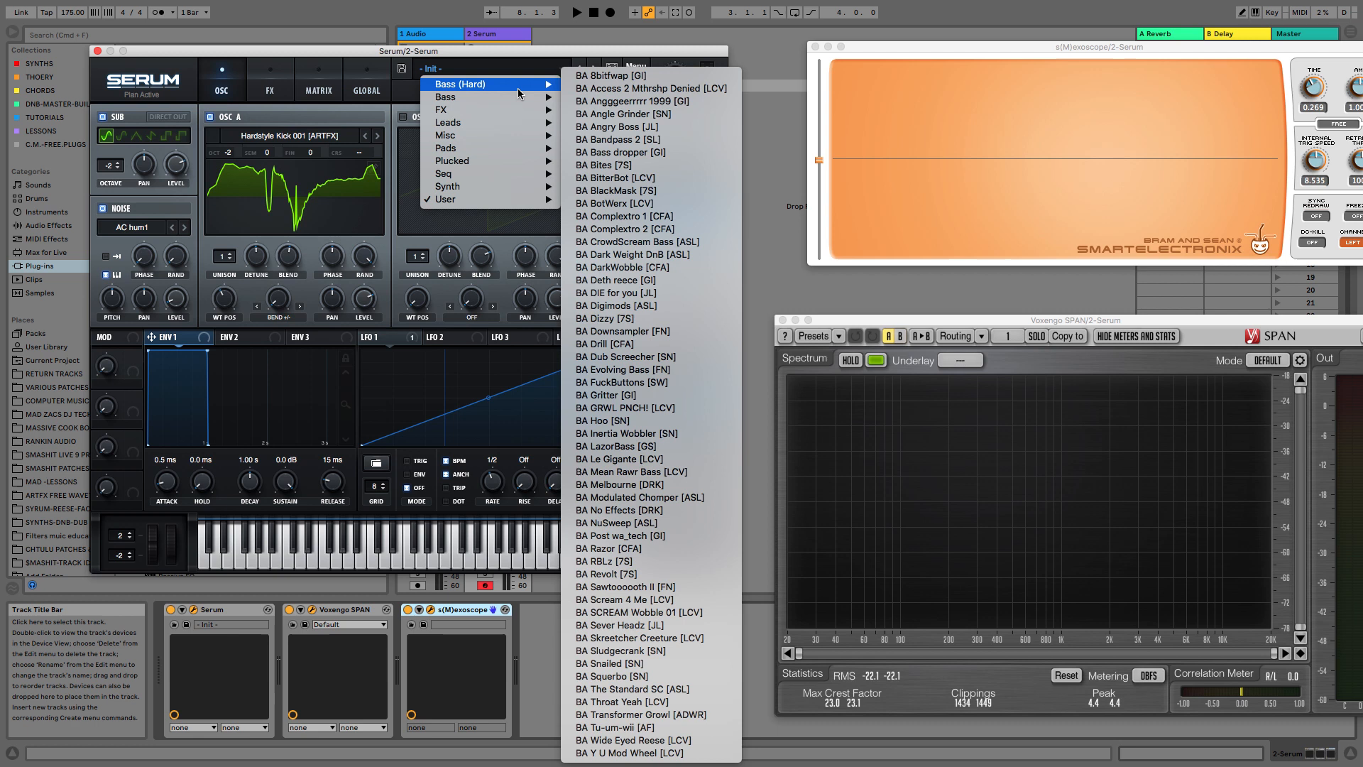
left_click(639, 135)
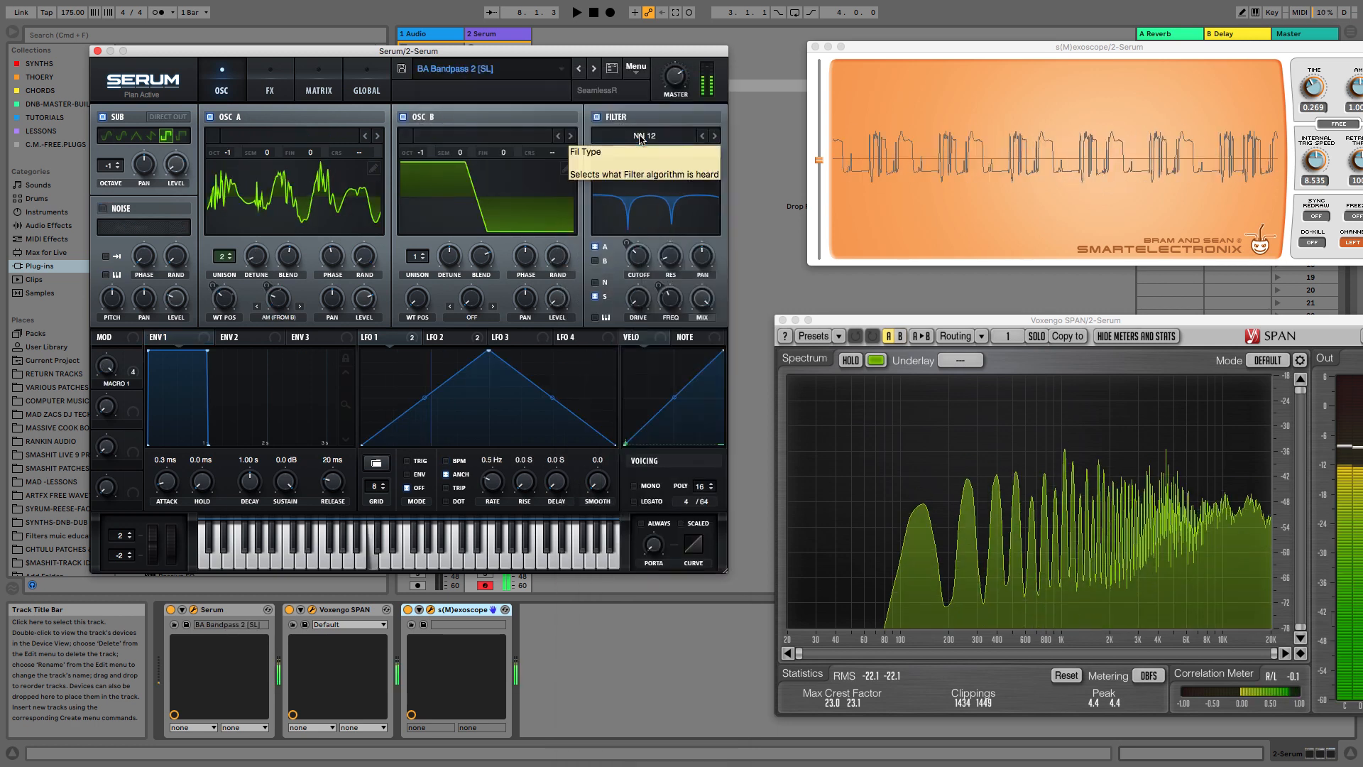
left_click(593, 68)
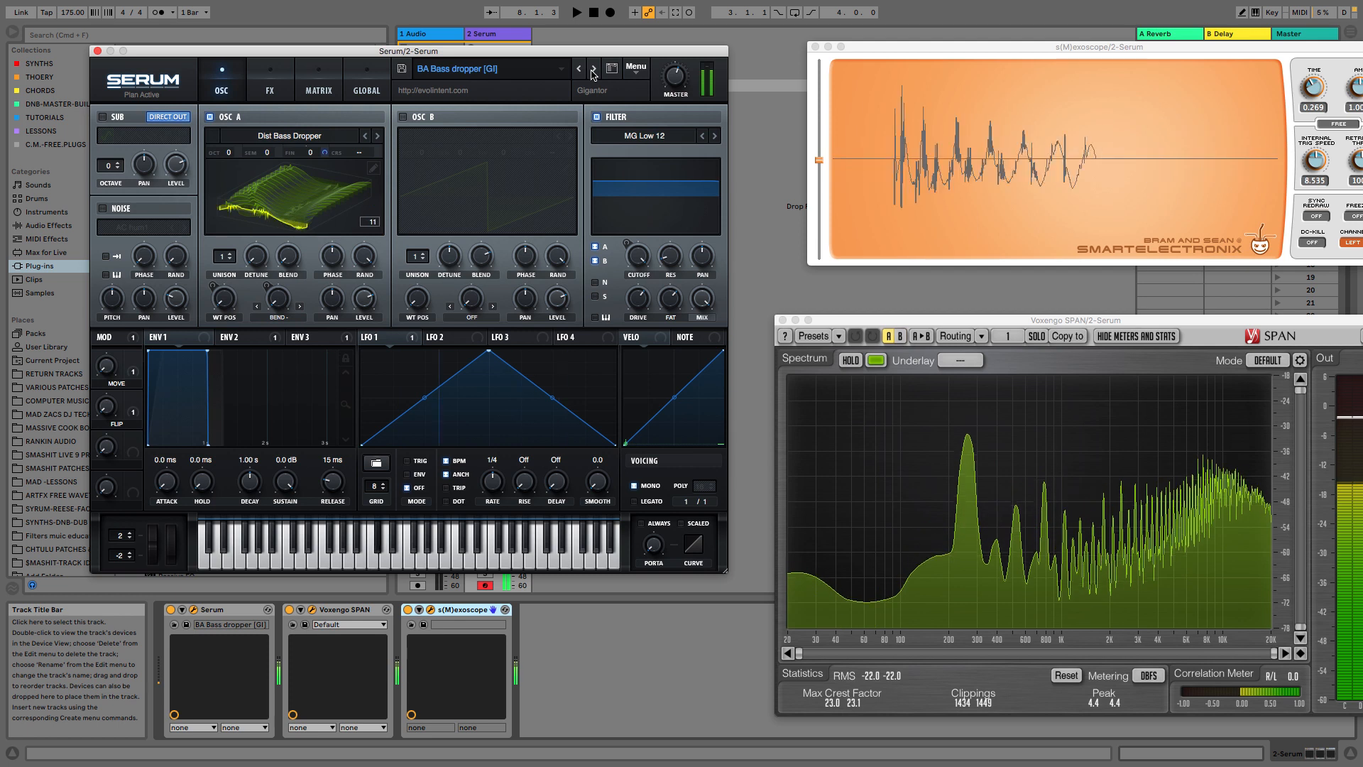
left_click(593, 71)
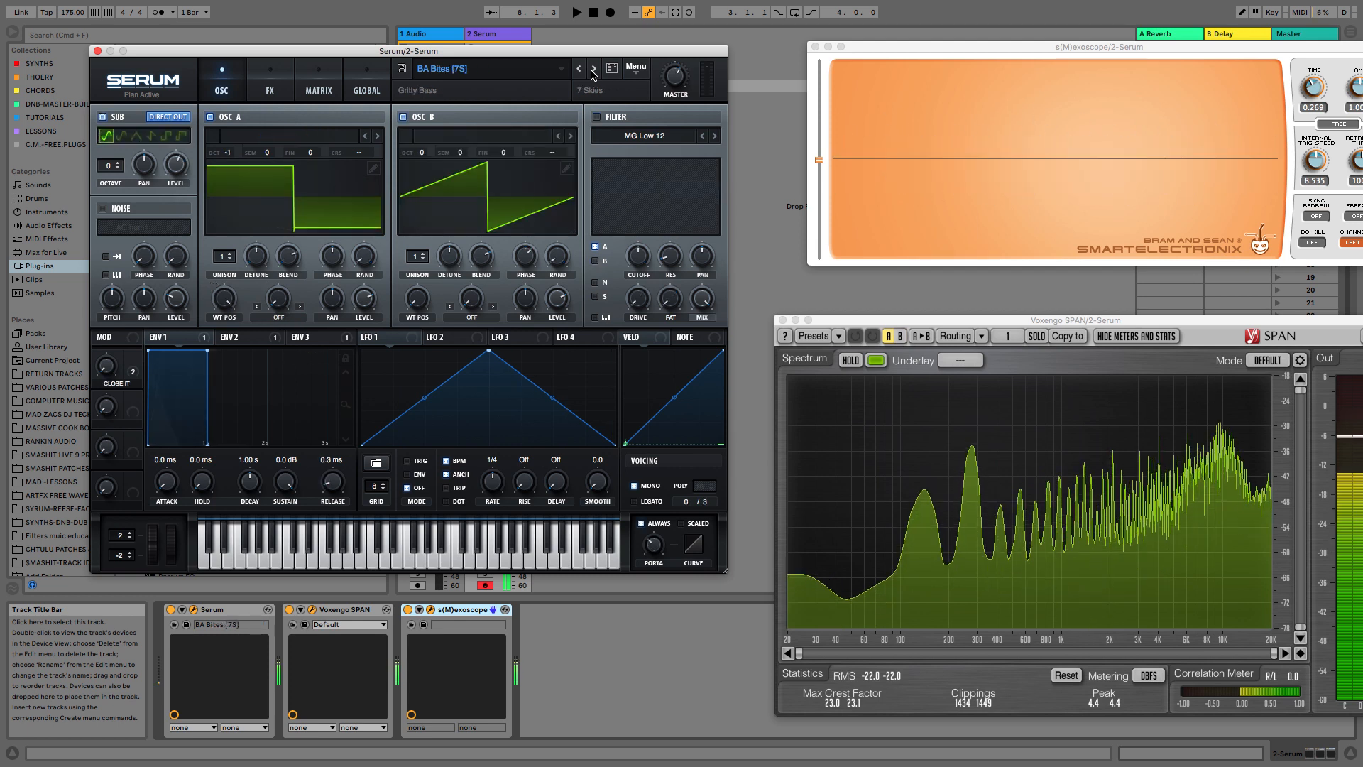
left_click(593, 71)
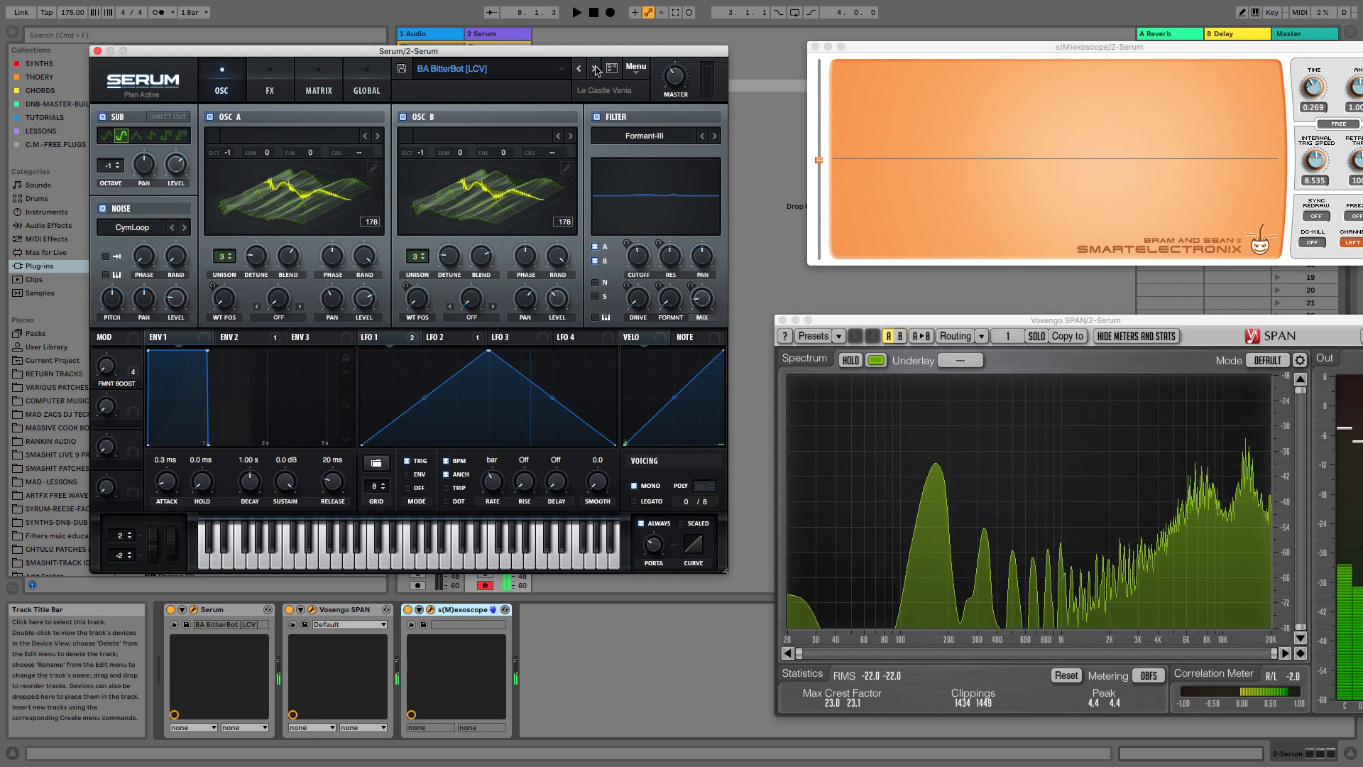
- Load the LD Brutality [FN] preset from Leads and audition the following presets up to LD Clang [SD]
left_click(546, 69)
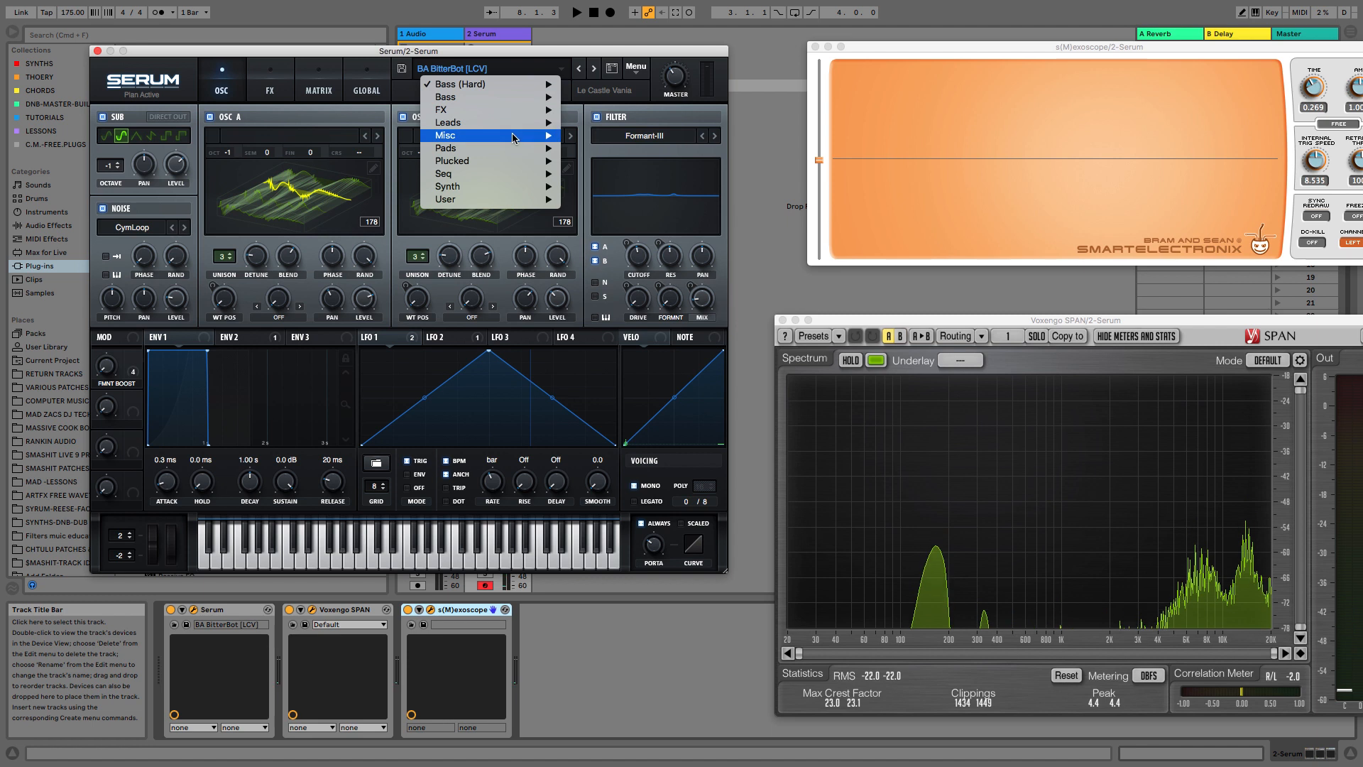
mouse_move(528, 123)
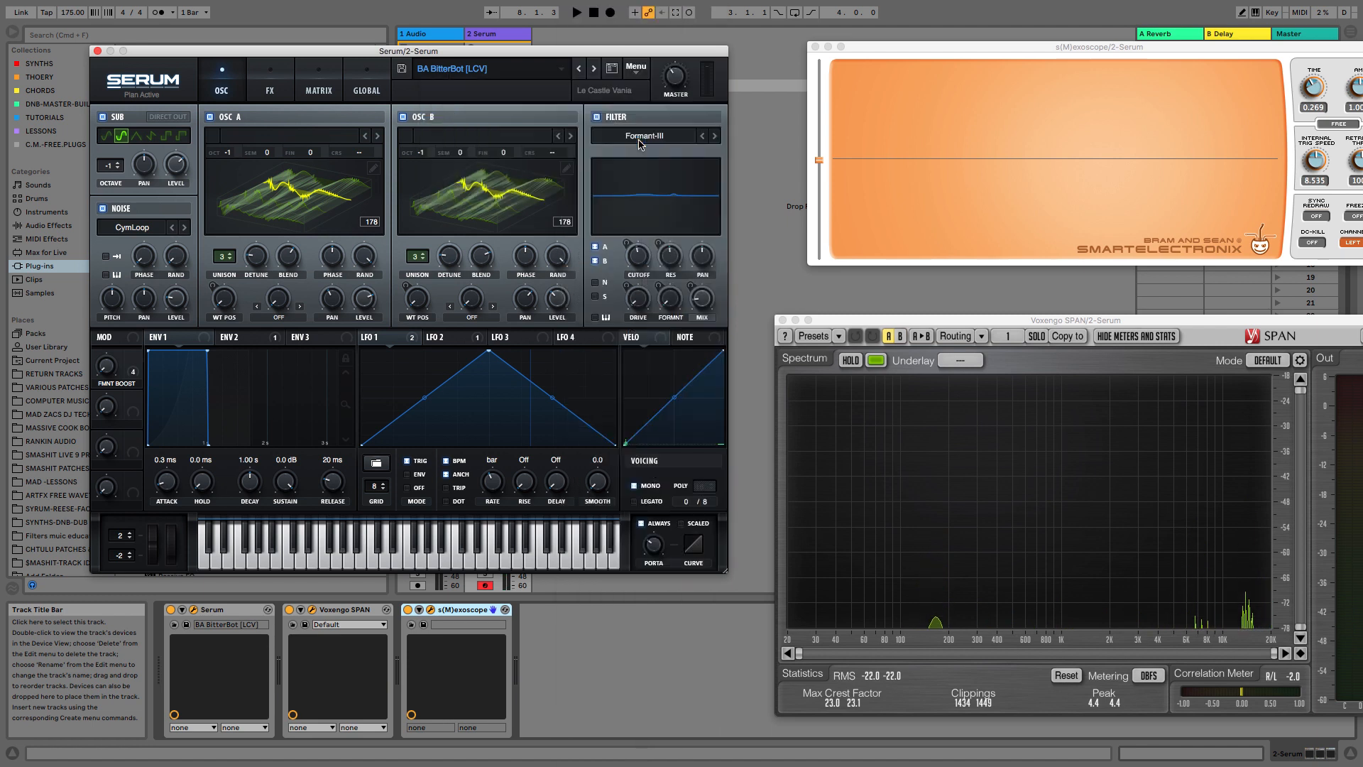
left_click(641, 141)
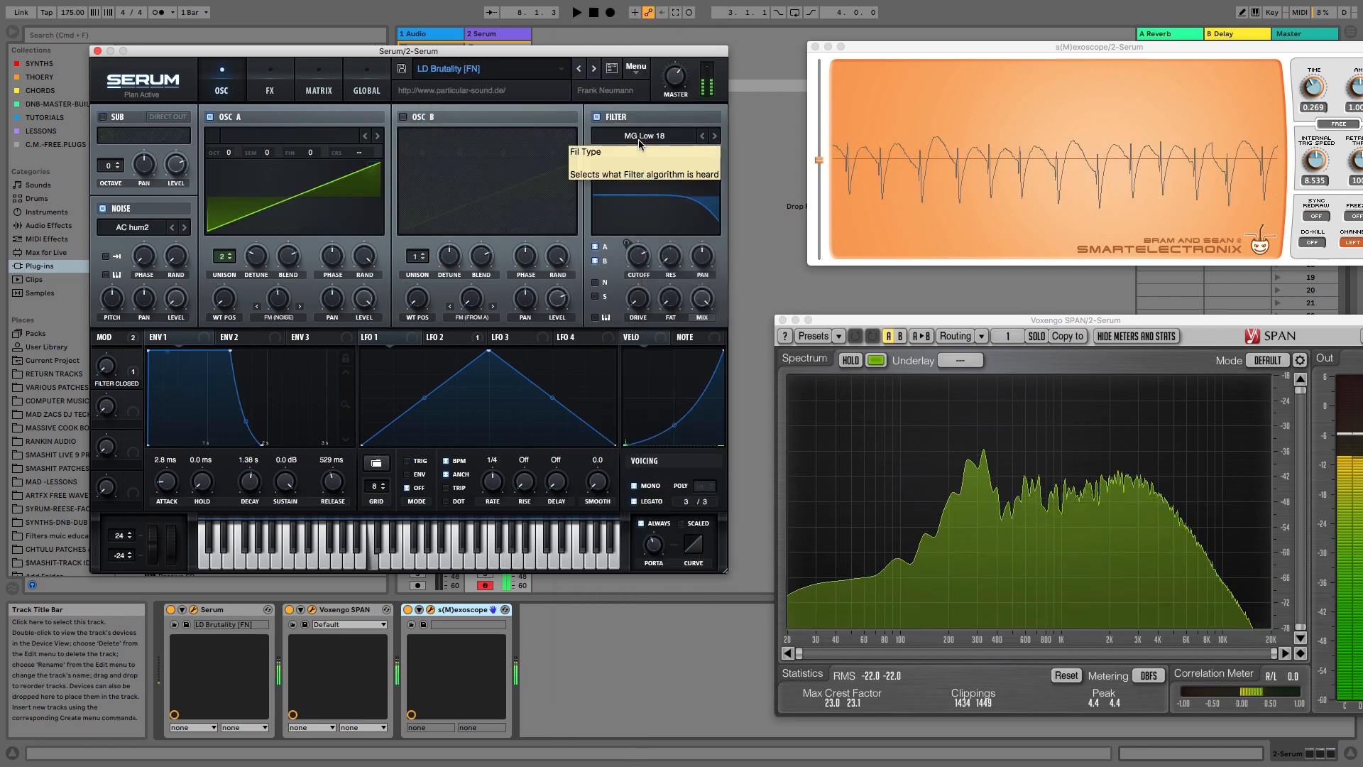
left_click(594, 69)
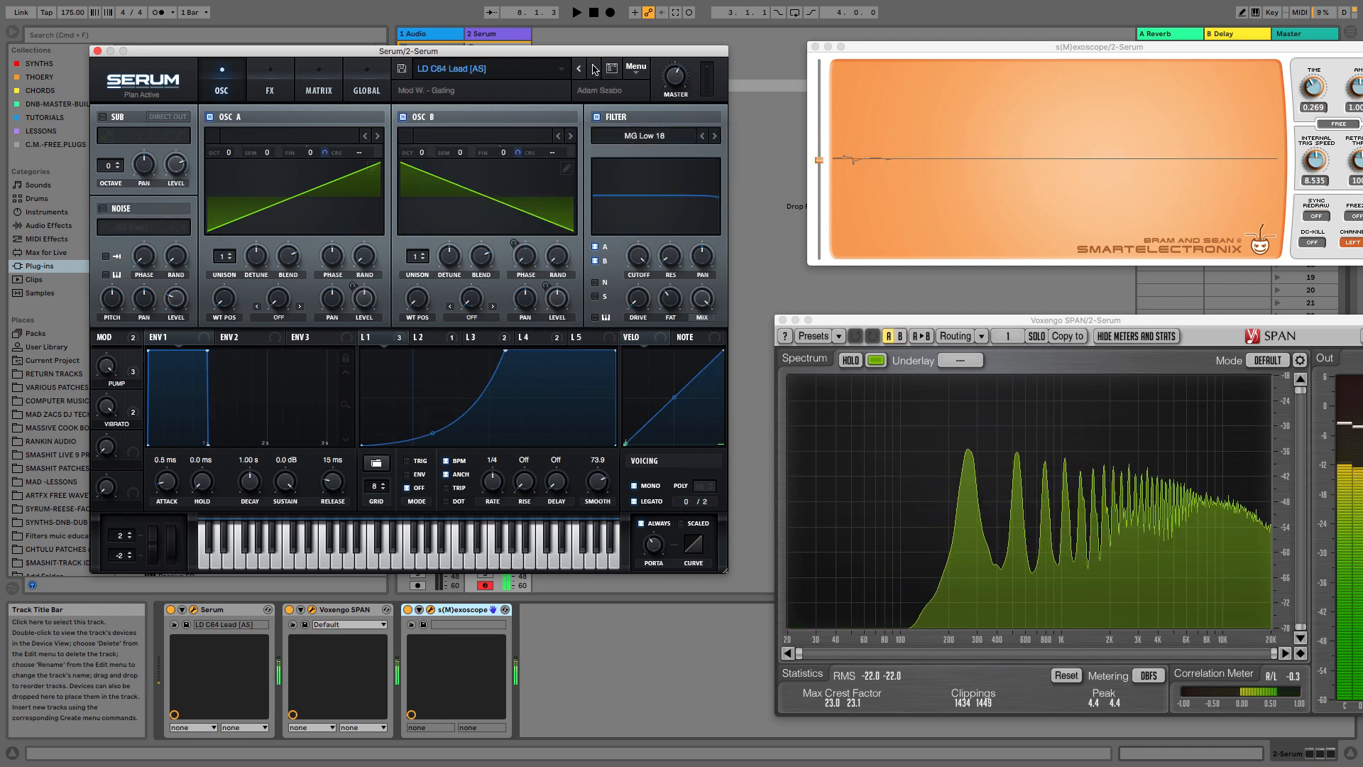
left_click(593, 68)
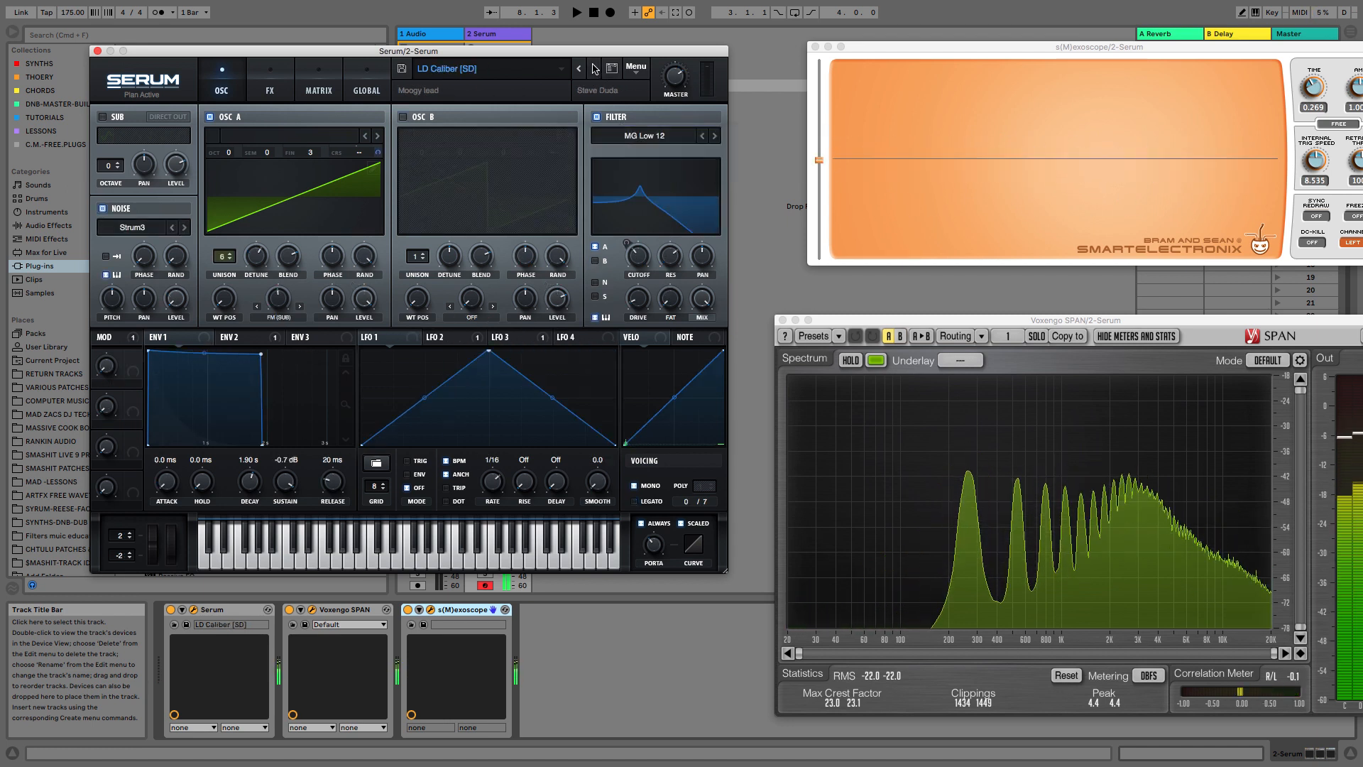
left_click(593, 68)
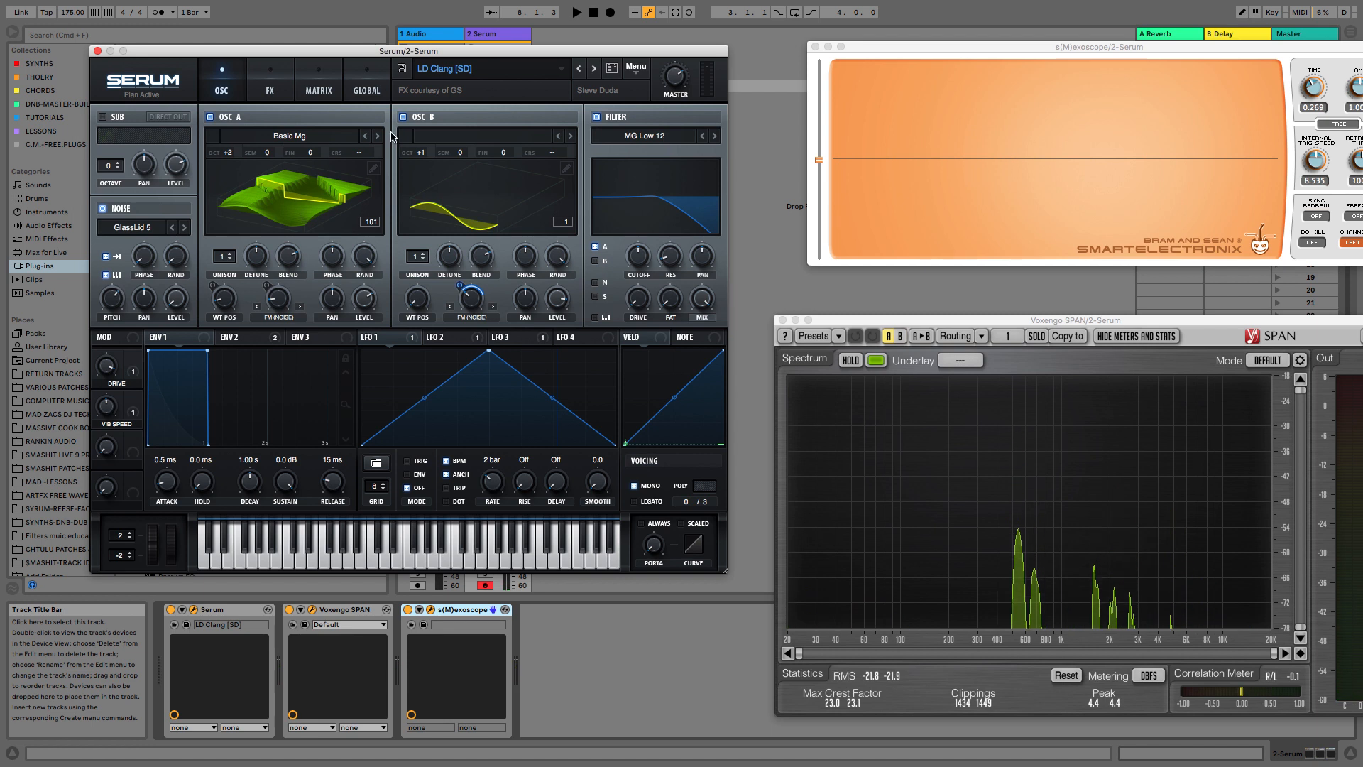
left_click(475, 71)
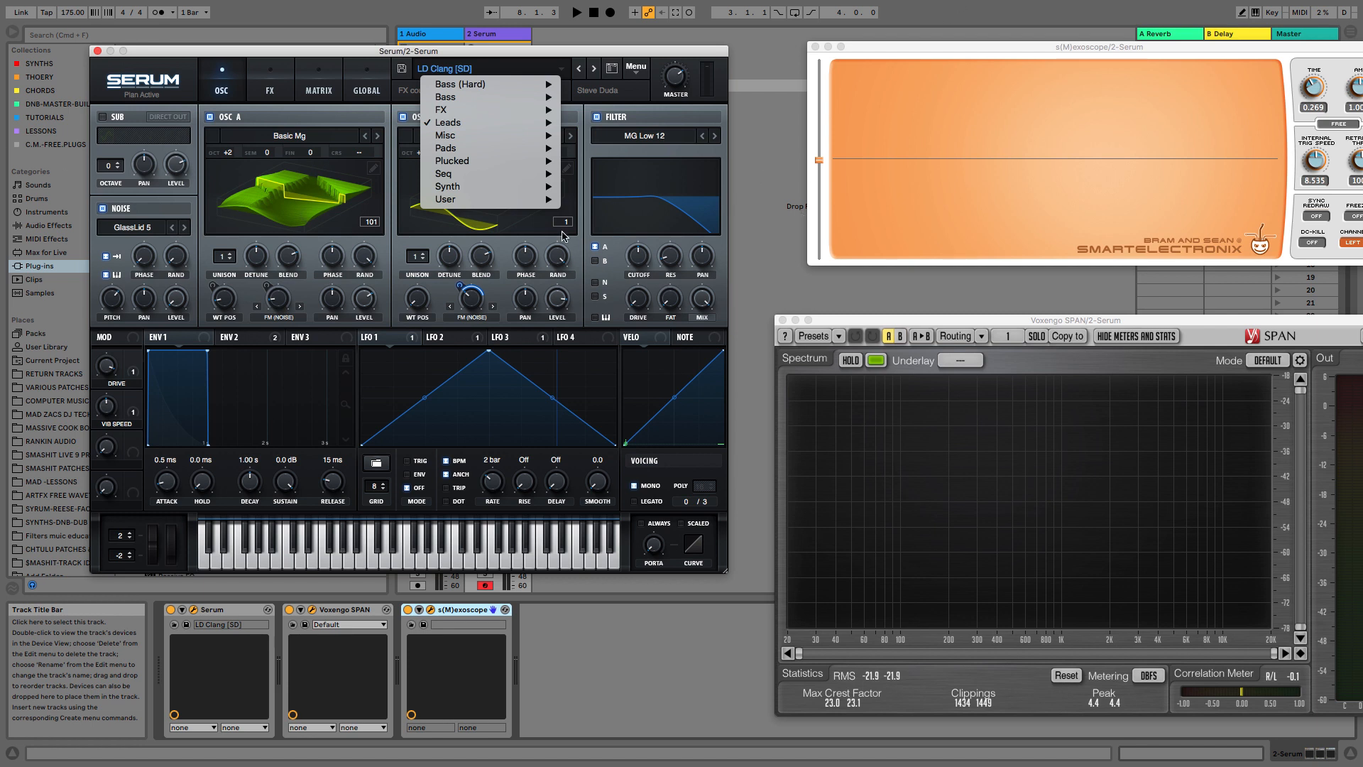
left_click(492, 69)
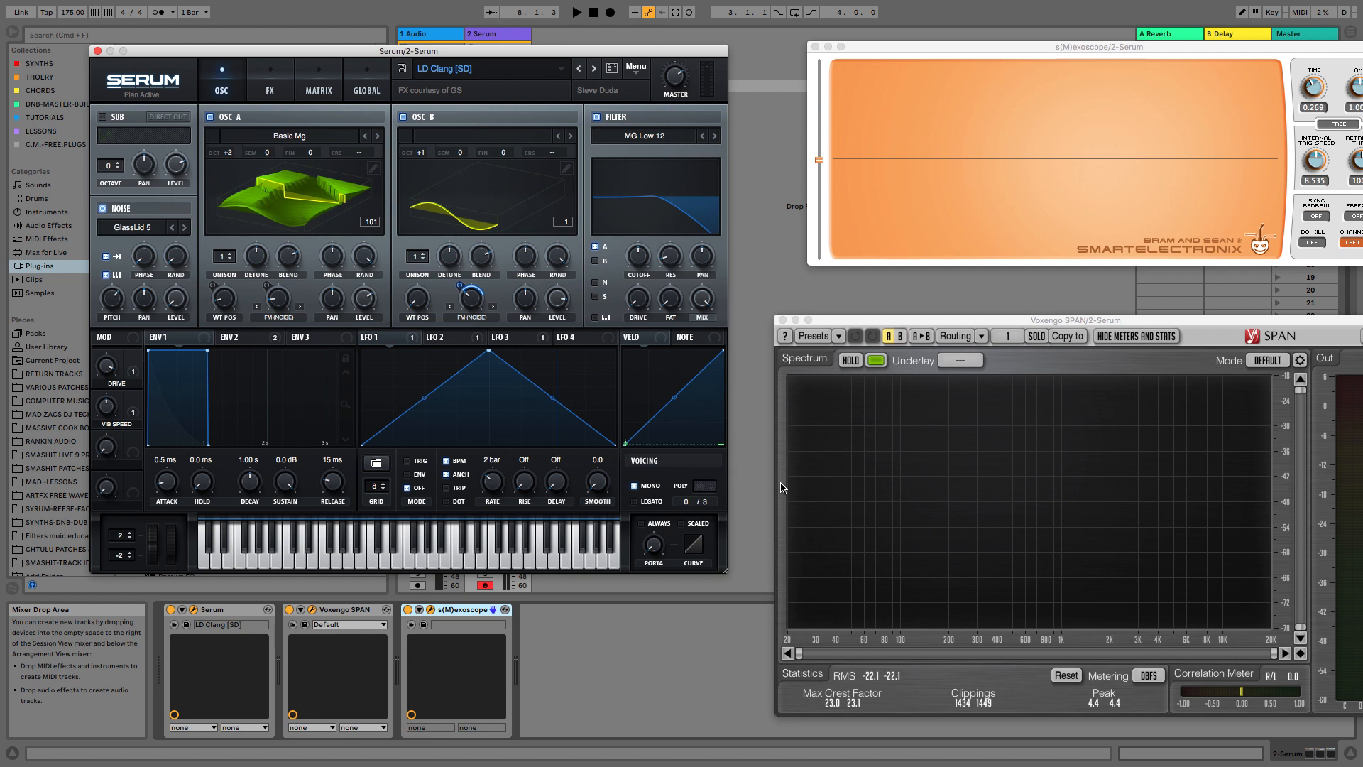
mouse_move(1029, 8)
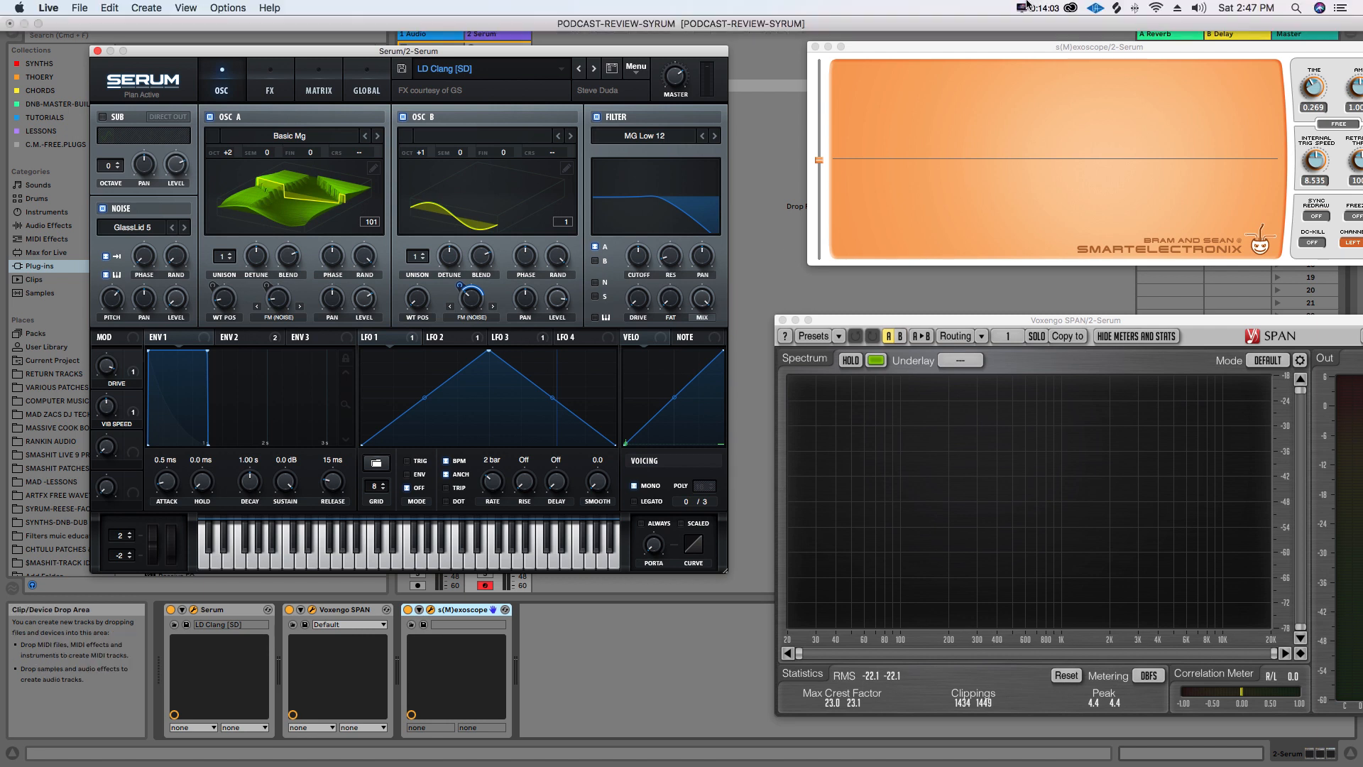
left_click(1028, 8)
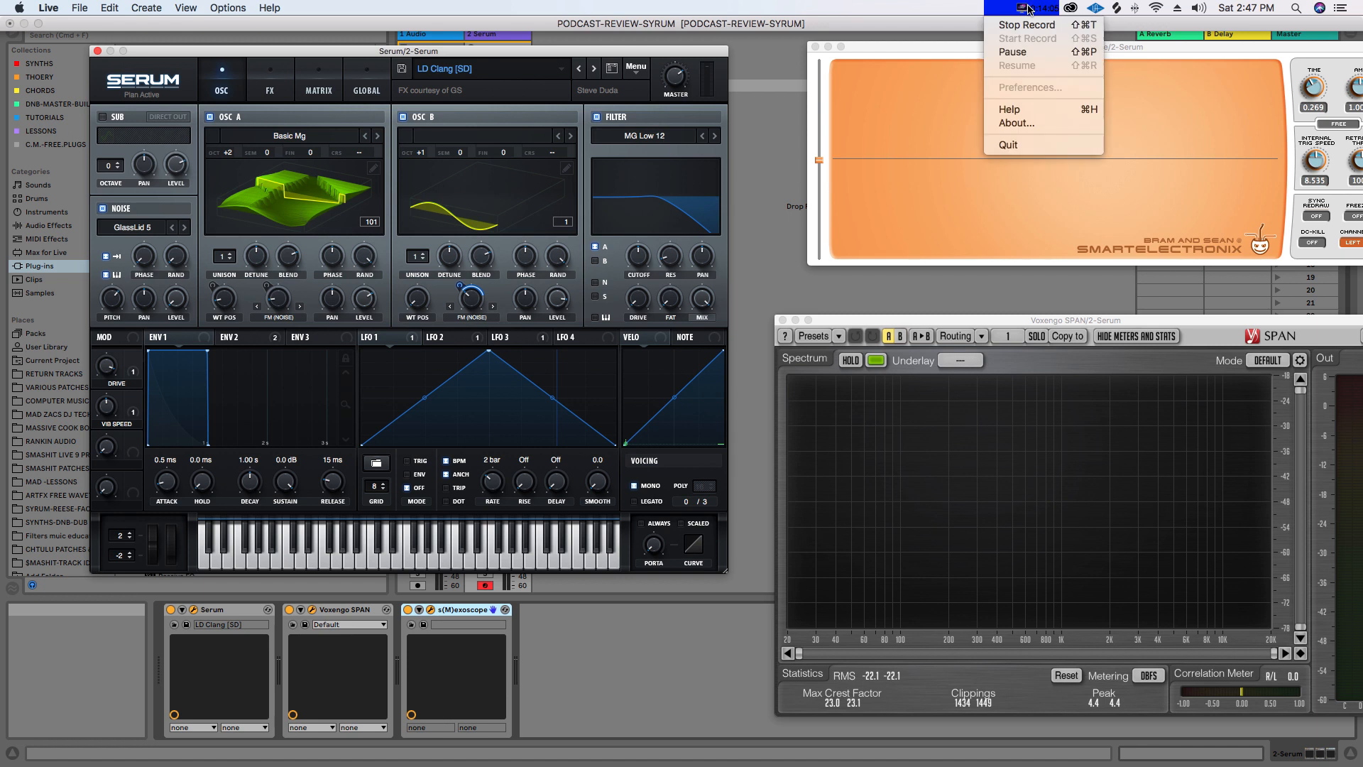